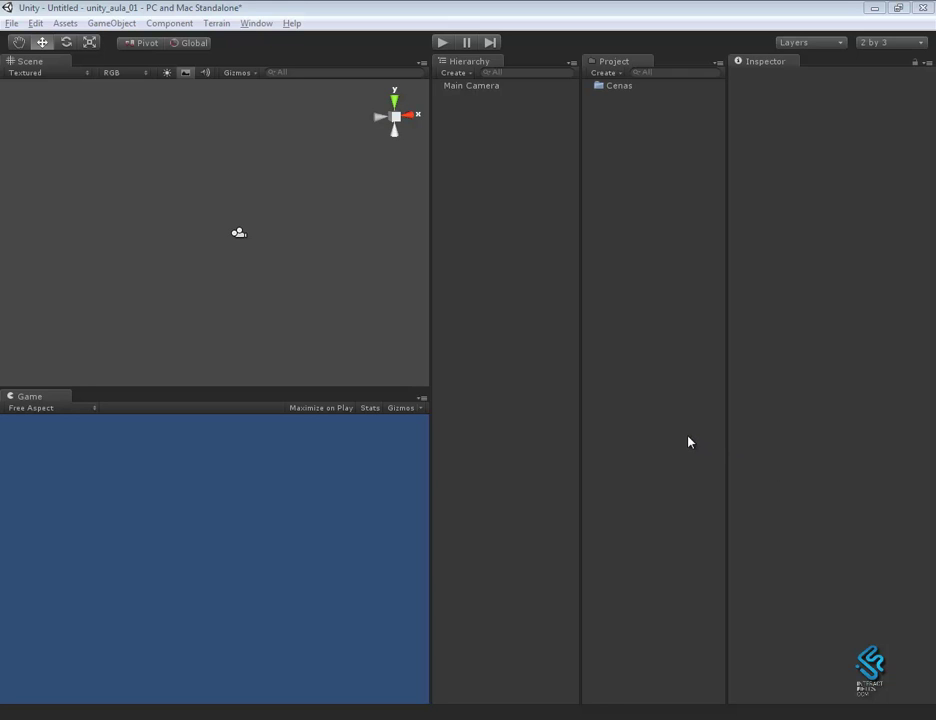
Look through the File and Assets menus without choosing any command
{"action": "left_click", "coordinate": [6, 25]}
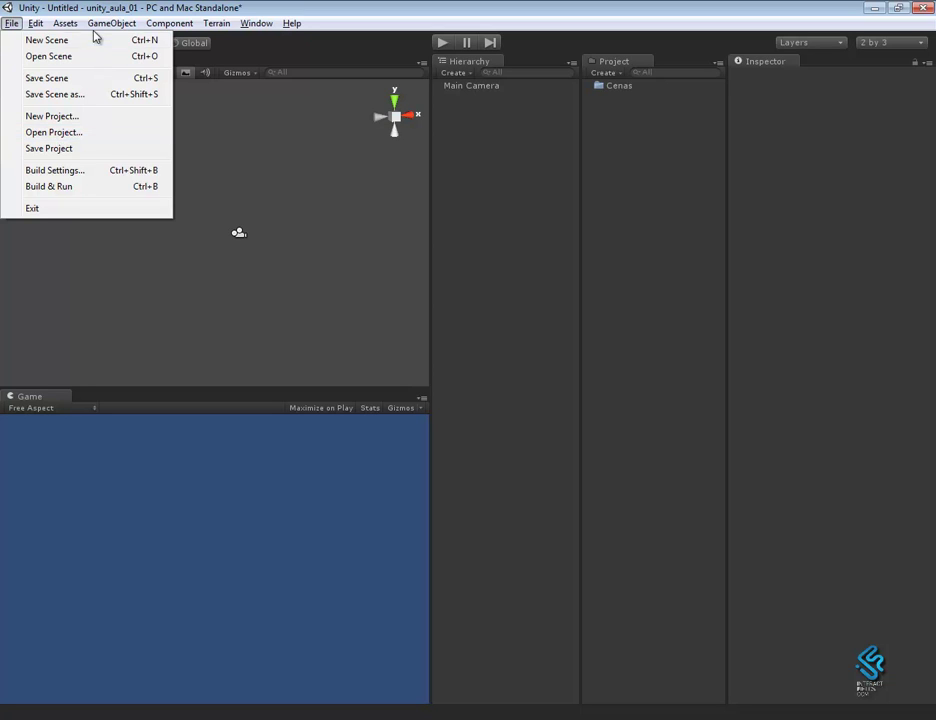
{"action": "mouse_move", "coordinate": [64, 23]}
{"action": "left_click", "coordinate": [374, 233]}
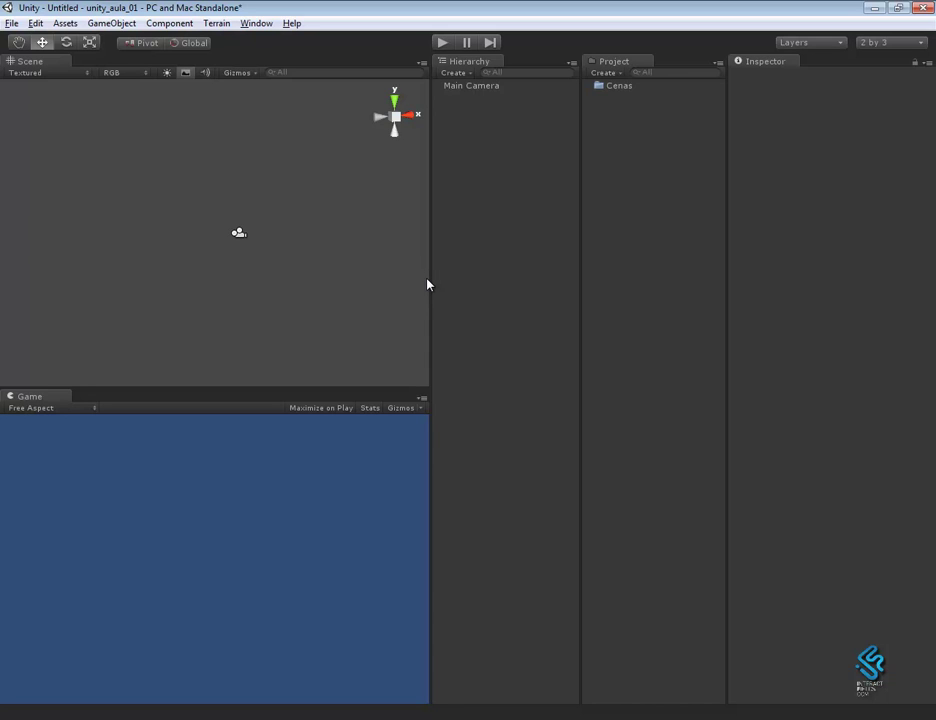
In Preferences, try the light editor skin, then return to the dark skin
{"action": "left_click", "coordinate": [35, 23]}
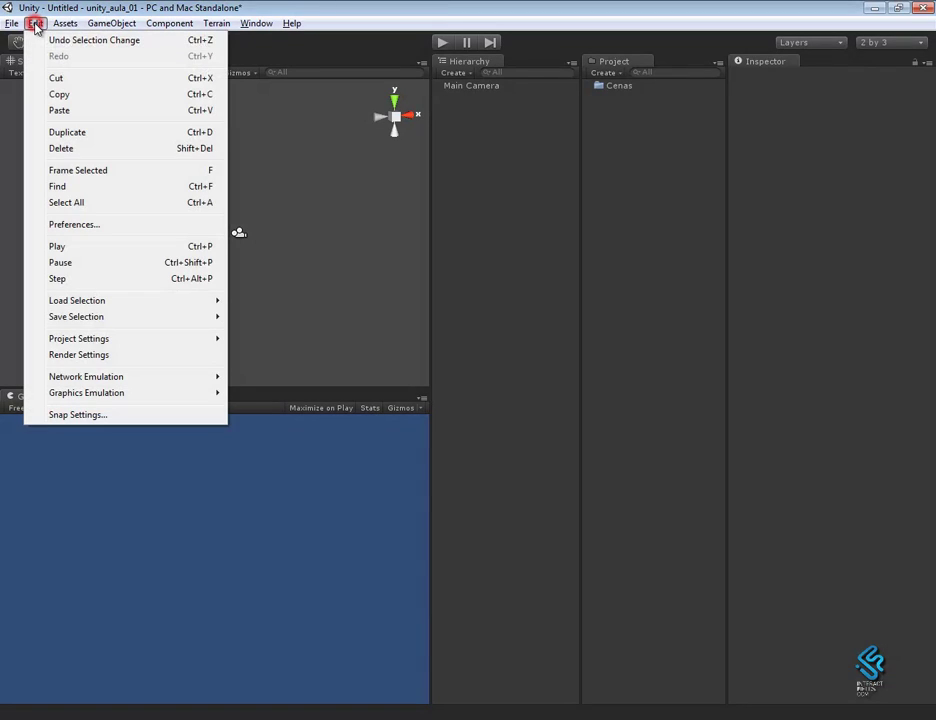
{"action": "left_click", "coordinate": [95, 226]}
{"action": "left_click", "coordinate": [356, 412]}
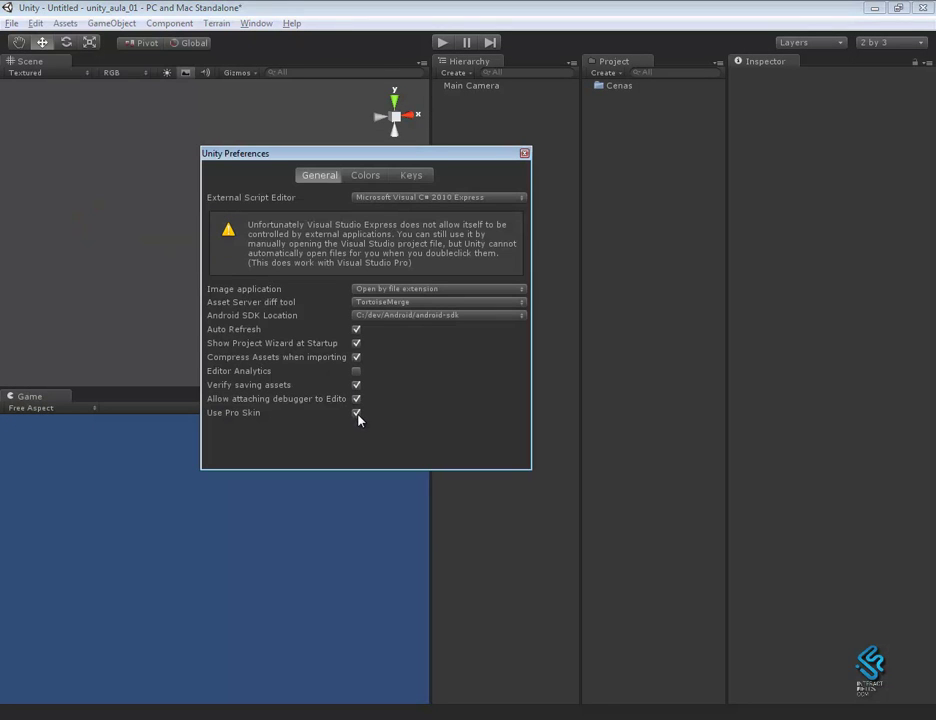
{"action": "left_click", "coordinate": [356, 414]}
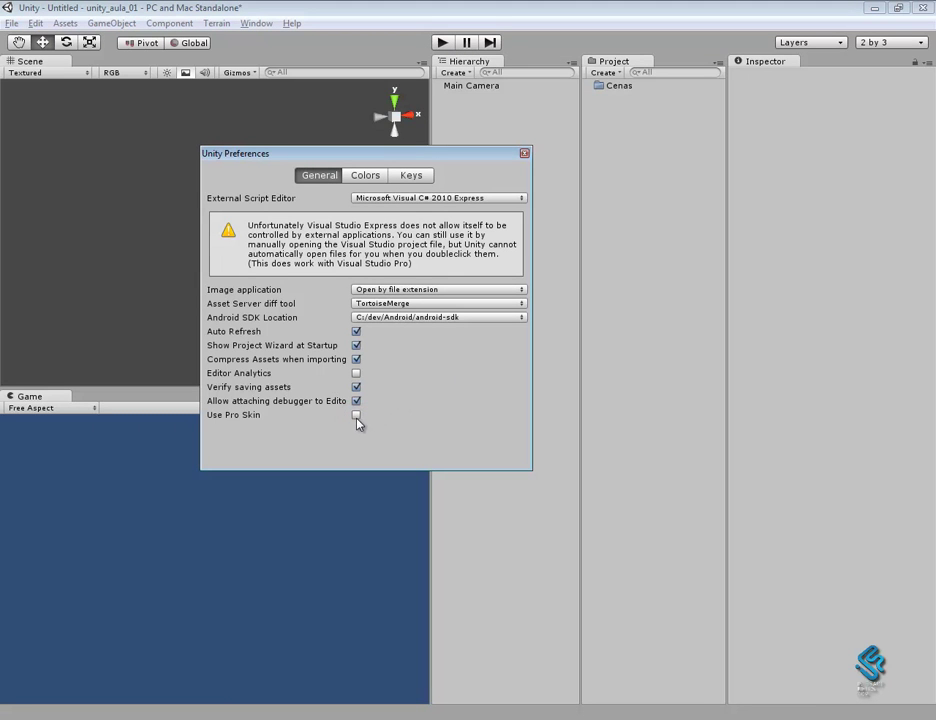
{"action": "left_click", "coordinate": [356, 415]}
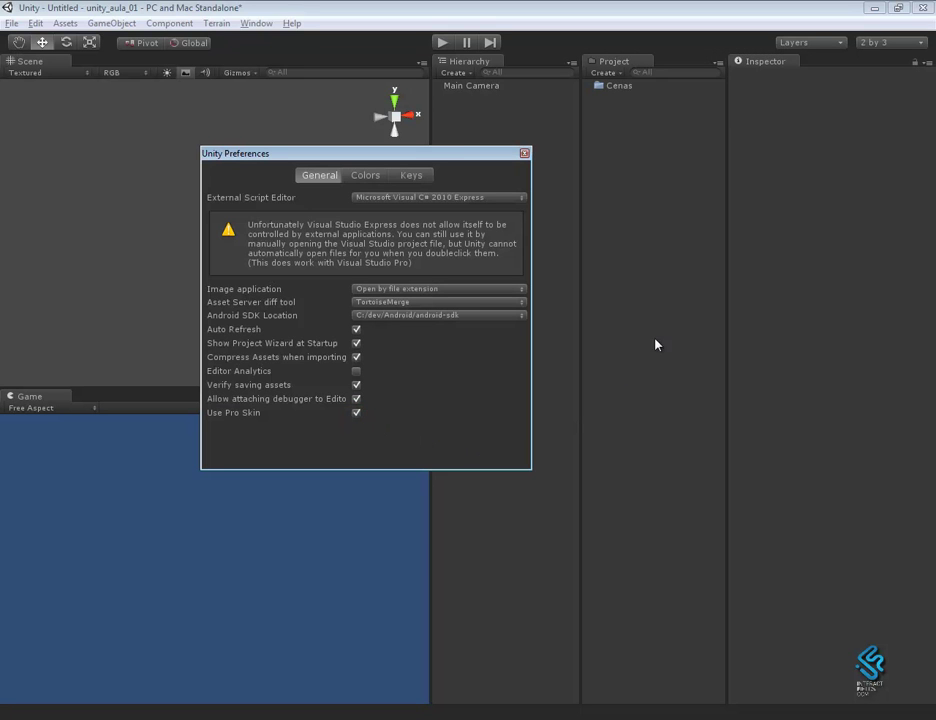
{"action": "left_click", "coordinate": [524, 153]}
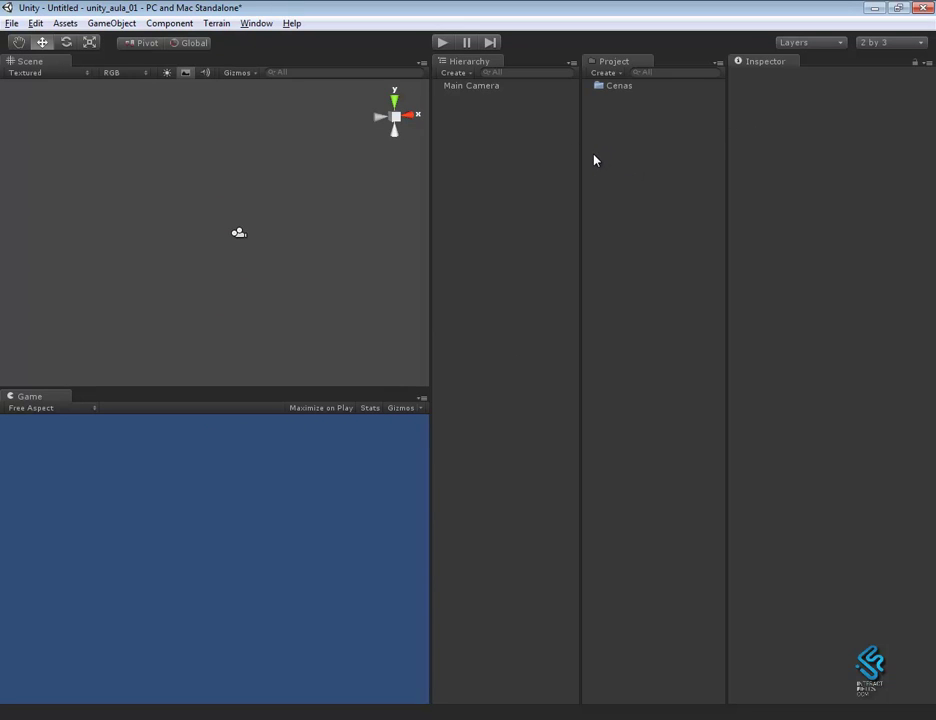
Switch to the Tall layout, dock the Game view below the Scene view, and enlarge it
{"action": "left_click", "coordinate": [896, 44]}
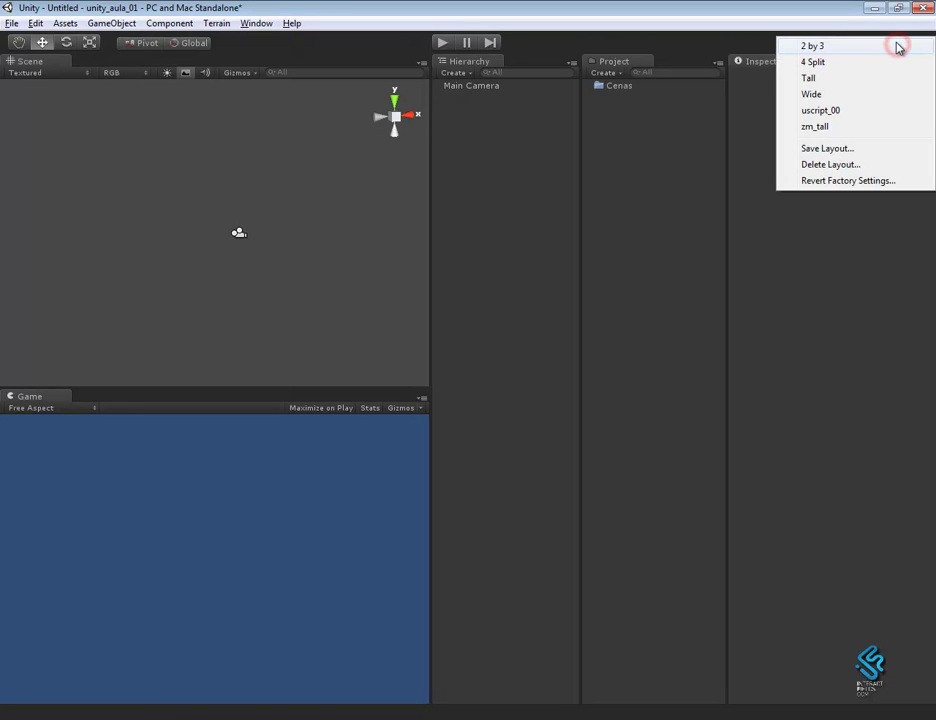
{"action": "left_click", "coordinate": [834, 80]}
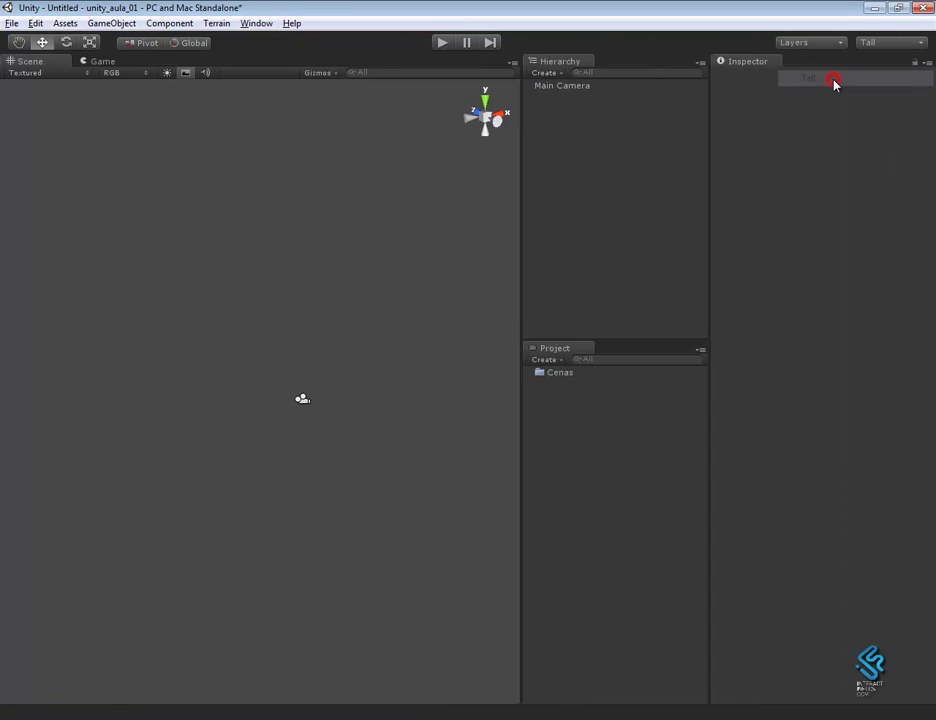
{"action": "left_click", "coordinate": [97, 62]}
{"action": "left_click", "coordinate": [39, 63]}
{"action": "left_click", "coordinate": [93, 61]}
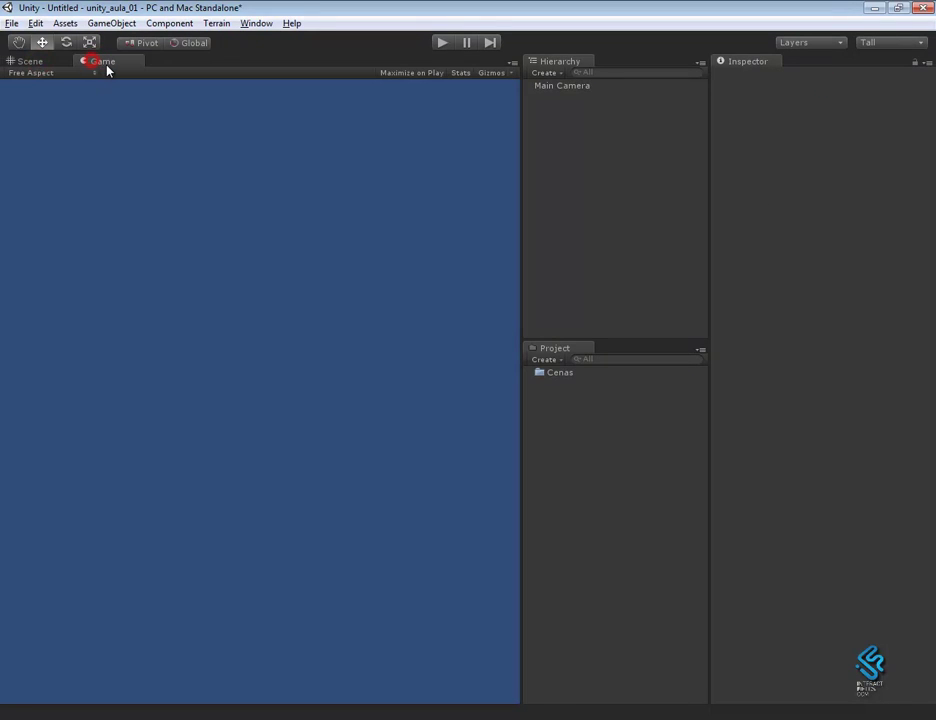
{"action": "left_click_drag", "start_coordinate": [100, 65], "coordinate": [160, 525]}
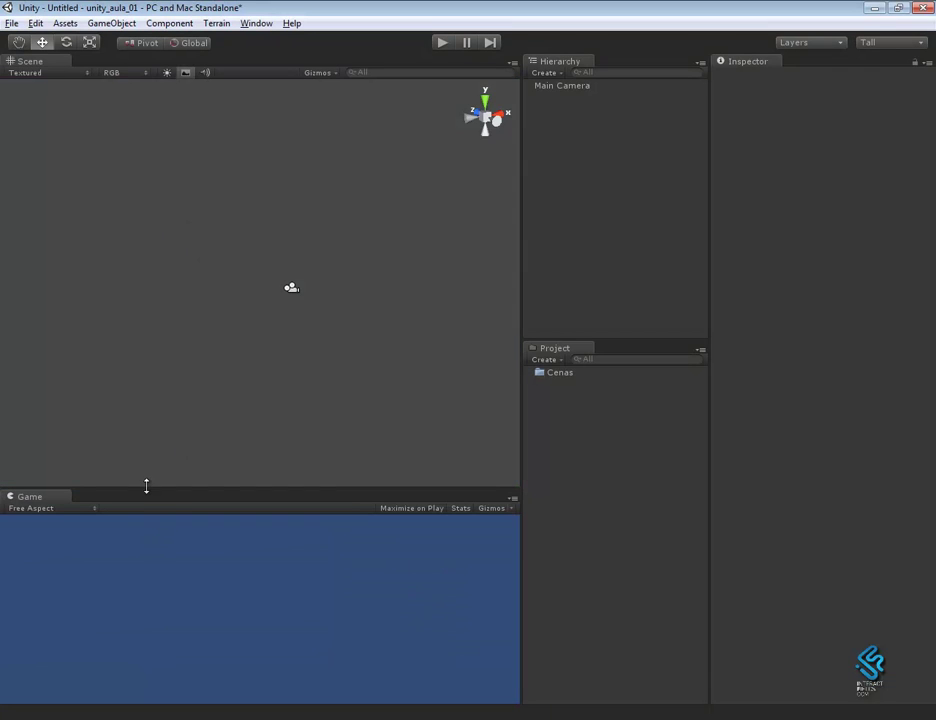
{"action": "left_click_drag", "start_coordinate": [146, 488], "coordinate": [154, 401]}
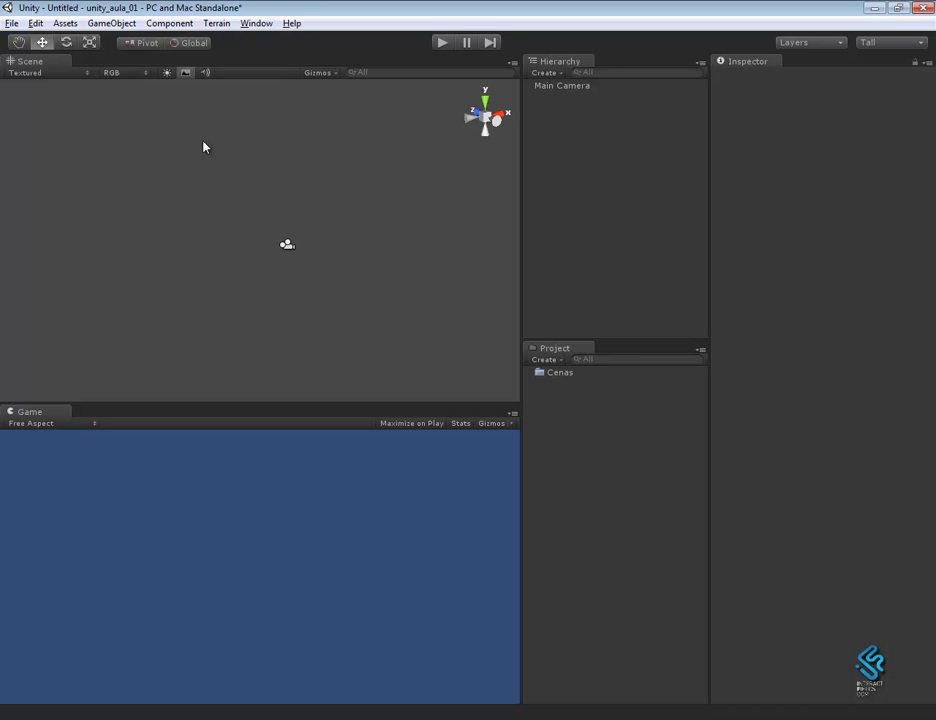
Turn on Scene view effects for sky and grid, then inspect and deselect Main Camera
{"action": "left_click", "coordinate": [185, 74]}
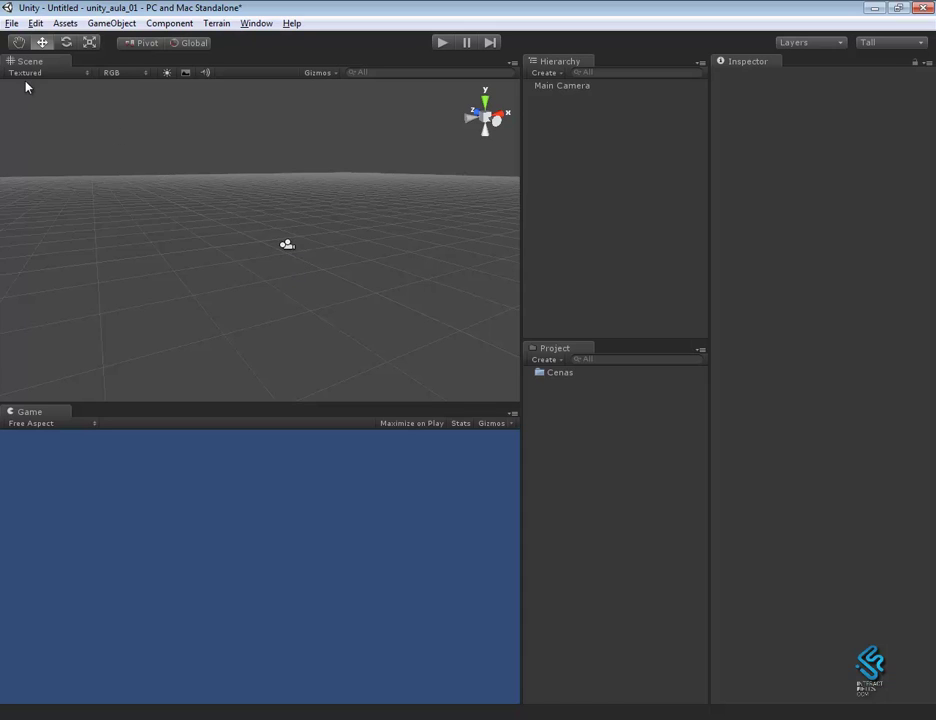
{"action": "left_click", "coordinate": [288, 246]}
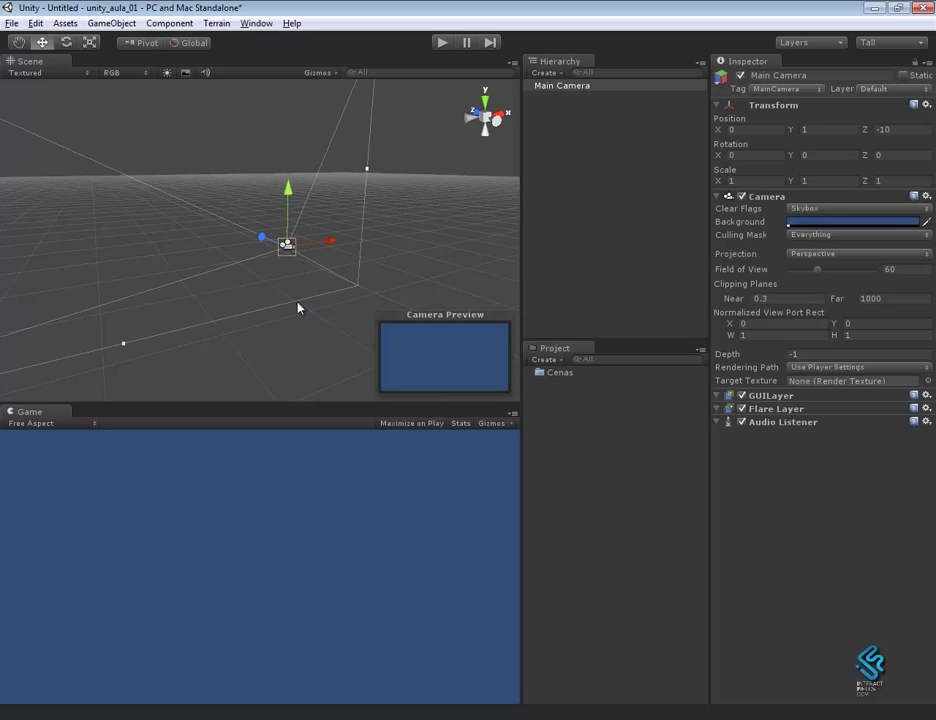
{"action": "left_click", "coordinate": [403, 236]}
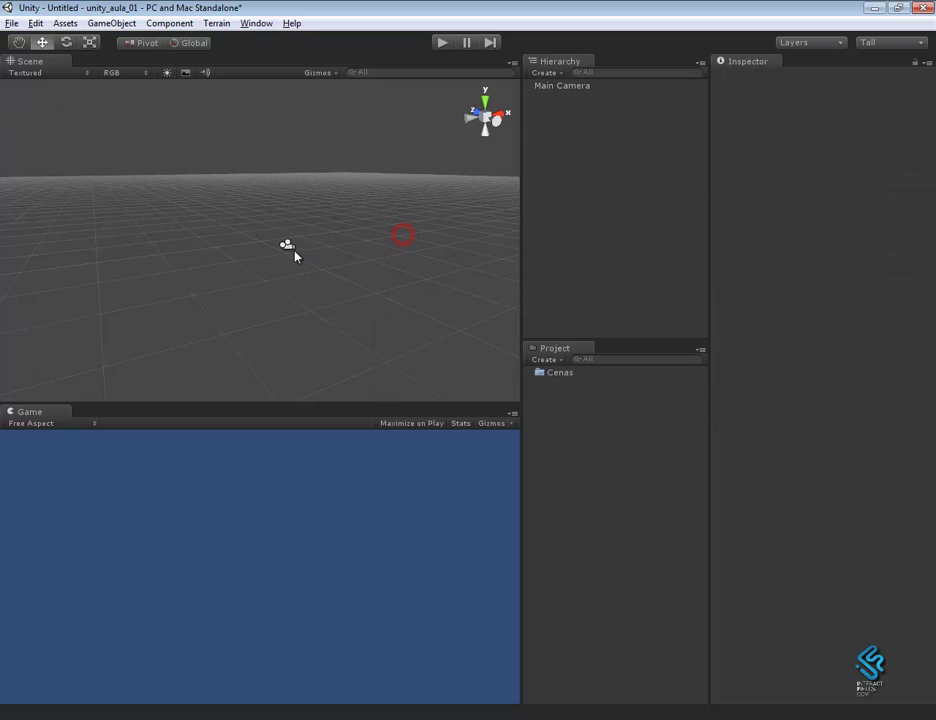
{"action": "left_click", "coordinate": [294, 252]}
{"action": "left_click", "coordinate": [418, 236]}
{"action": "left_click", "coordinate": [287, 245]}
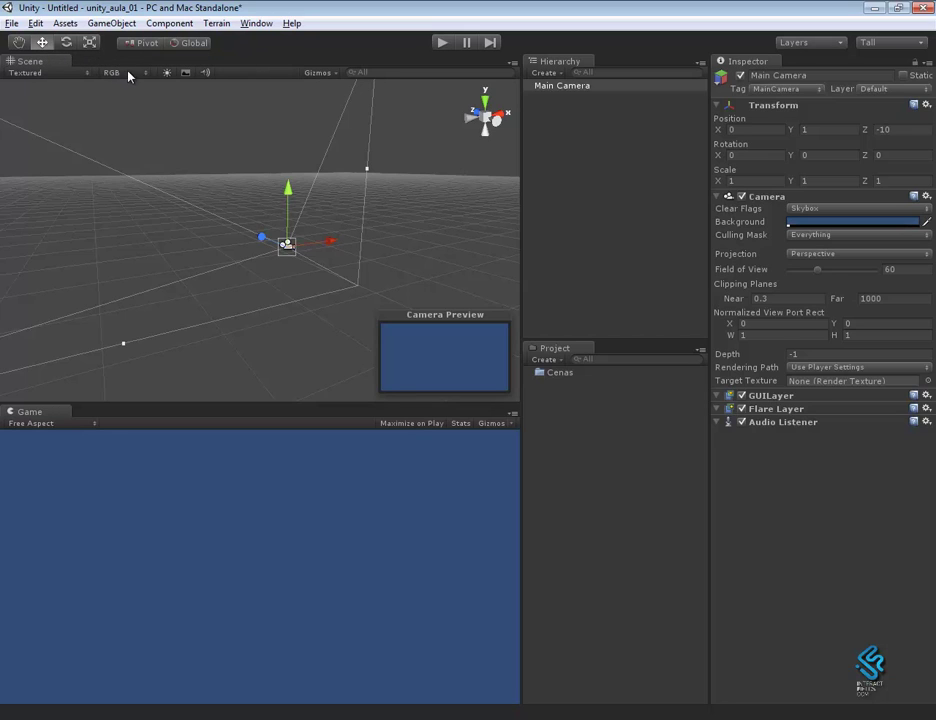
{"action": "left_click", "coordinate": [184, 131]}
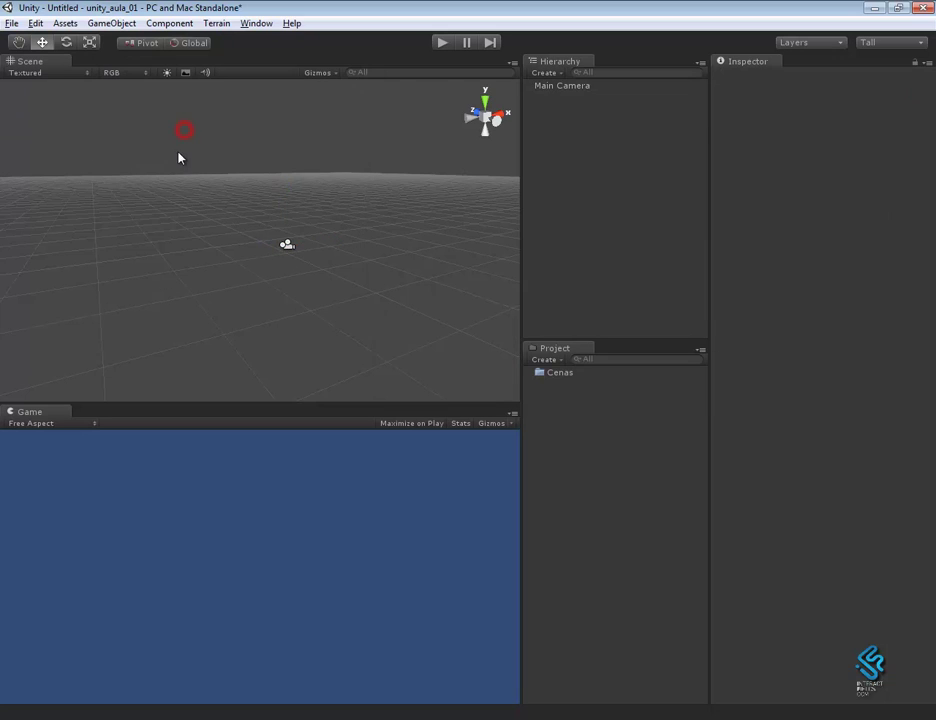
Add a Cube at 0, 0, 0 through GameObject > Create Other > Cube
{"action": "left_click", "coordinate": [104, 24]}
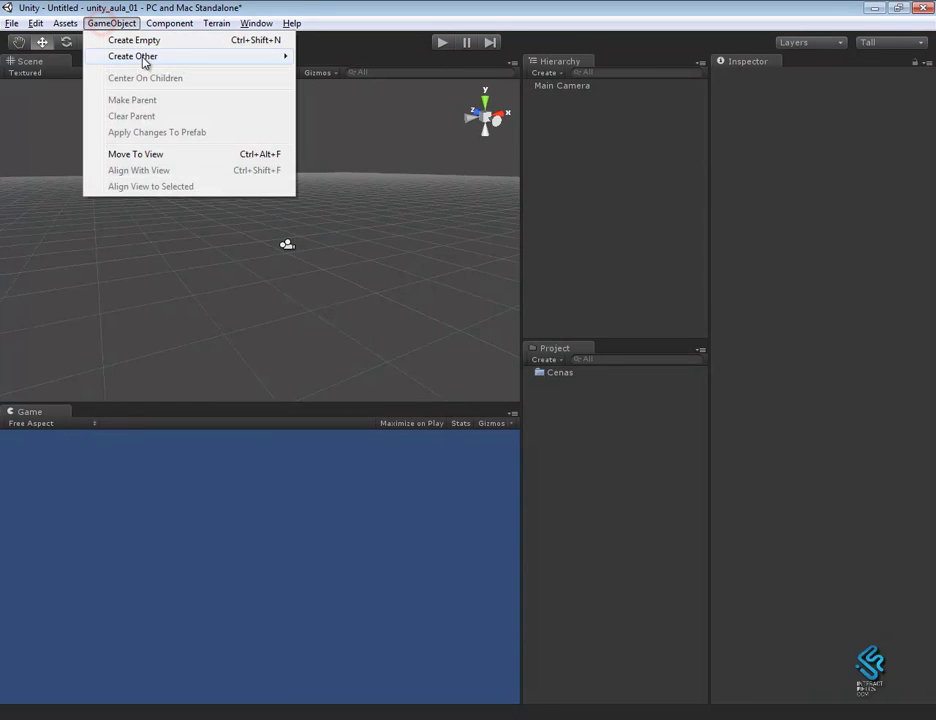
{"action": "mouse_move", "coordinate": [144, 58]}
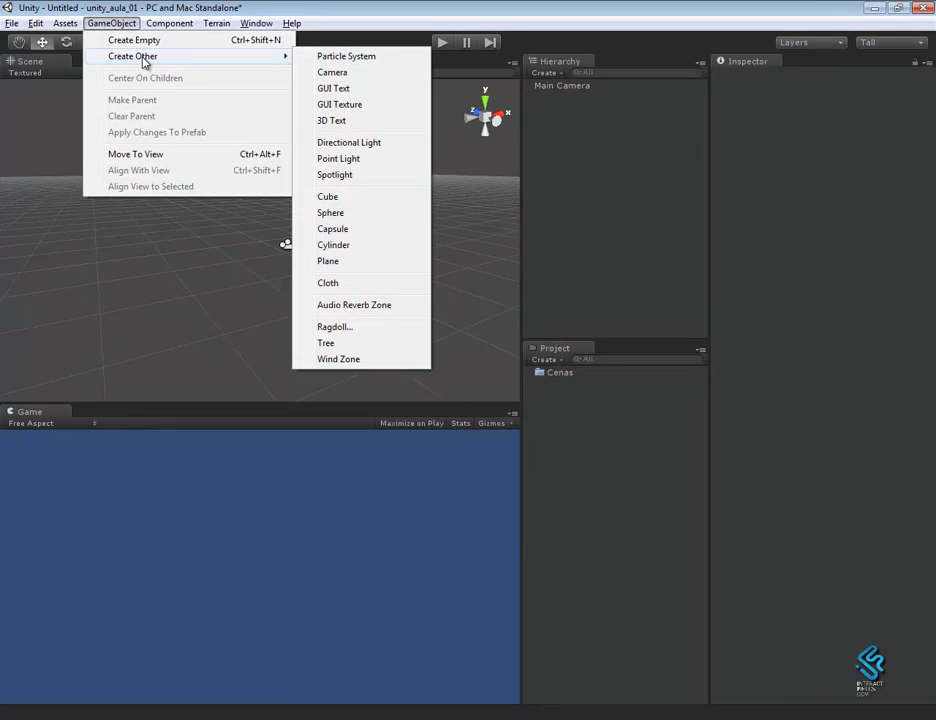
{"action": "left_click", "coordinate": [332, 195]}
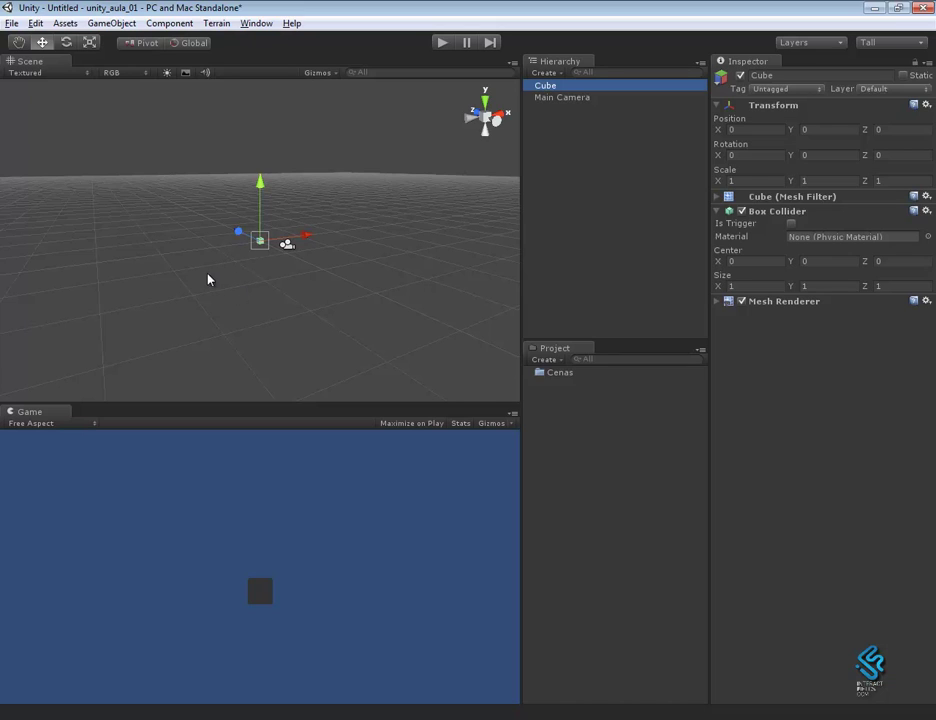
Pan, orbit and zoom the Scene view to frame the cube
{"action": "left_click", "coordinate": [18, 42]}
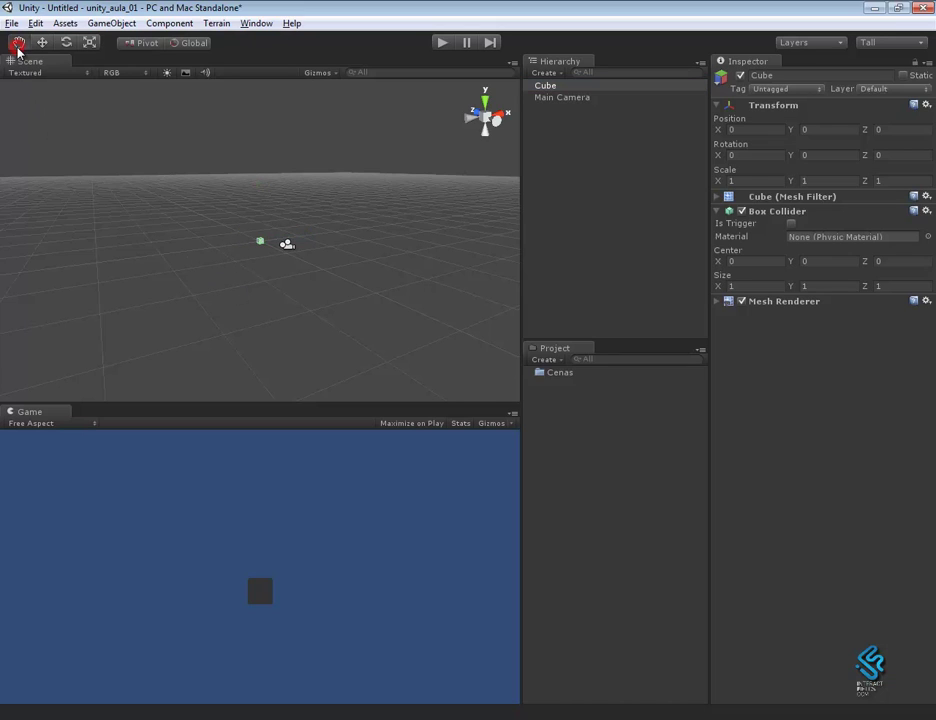
{"action": "mouse_move", "coordinate": [234, 275]}
{"action": "left_mouse_down"}
{"action": "mouse_move", "coordinate": [237, 265]}
{"action": "mouse_move", "coordinate": [210, 267]}
{"action": "left_mouse_up"}
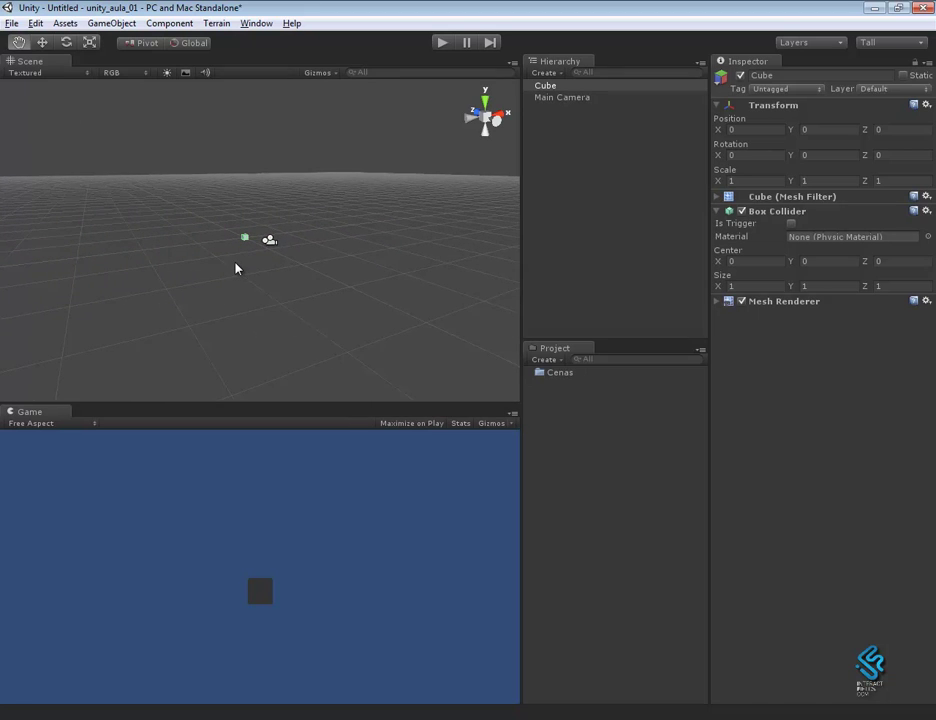
{"action": "mouse_move", "coordinate": [217, 257]}
{"action": "left_mouse_down"}
{"action": "mouse_move", "coordinate": [209, 287]}
{"action": "mouse_move", "coordinate": [287, 272]}
{"action": "mouse_move", "coordinate": [217, 270]}
{"action": "left_mouse_up"}
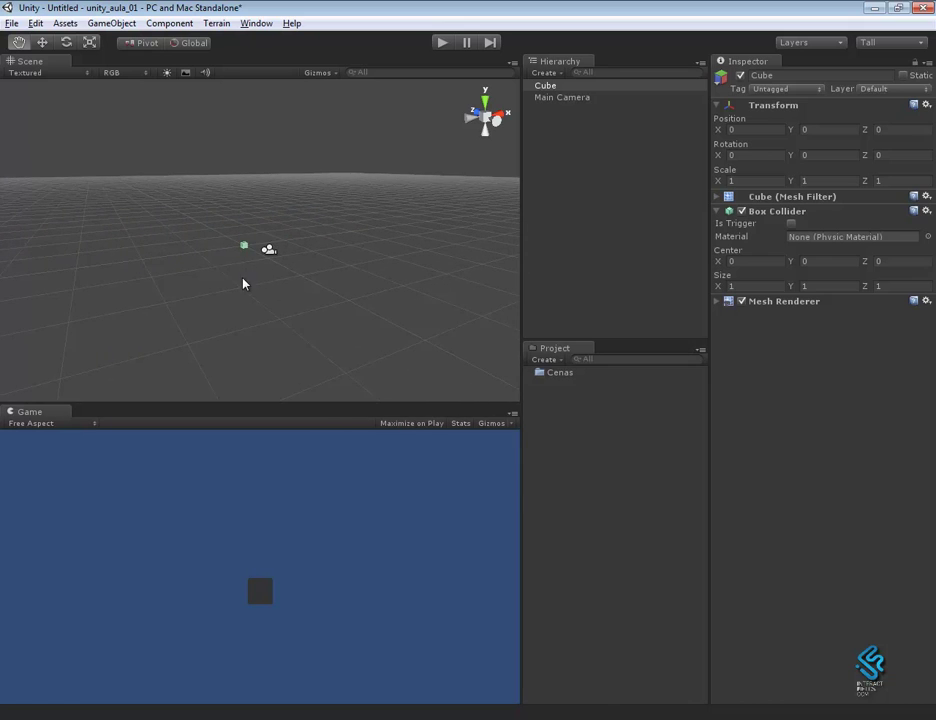
{"action": "key", "text": "alt"}
{"action": "left_click_drag", "start_coordinate": [232, 261], "coordinate": [283, 289], "text": "alt"}
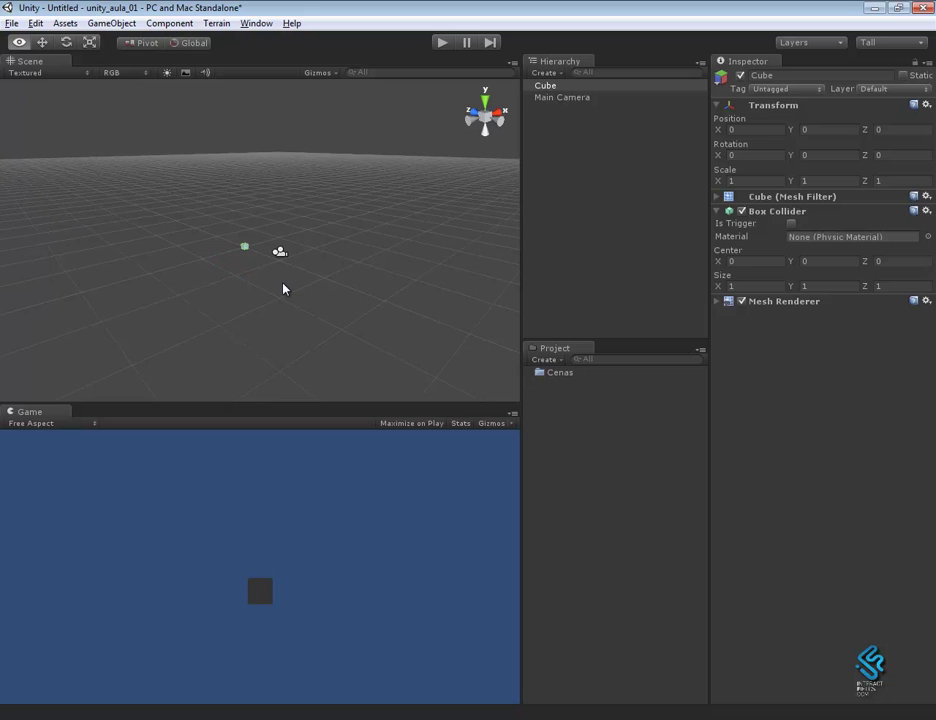
{"action": "left_click_drag", "start_coordinate": [283, 289], "coordinate": [288, 282], "text": "alt"}
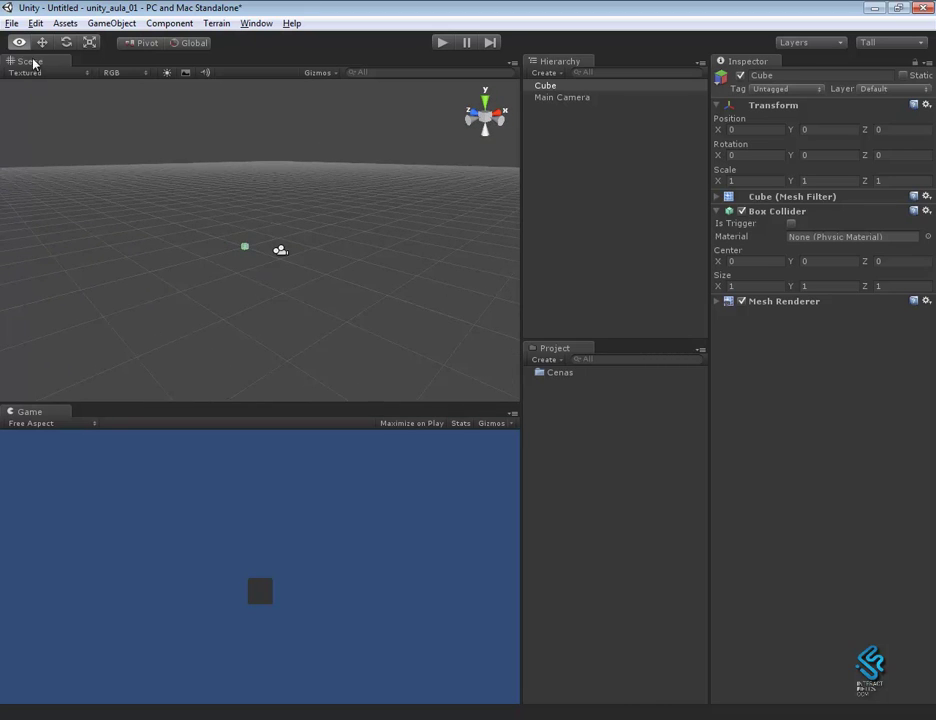
{"action": "mouse_move", "coordinate": [268, 281]}
{"action": "left_mouse_down", "text": "alt"}
{"action": "mouse_move", "coordinate": [229, 272]}
{"action": "mouse_move", "coordinate": [405, 297]}
{"action": "left_mouse_up", "text": "alt"}
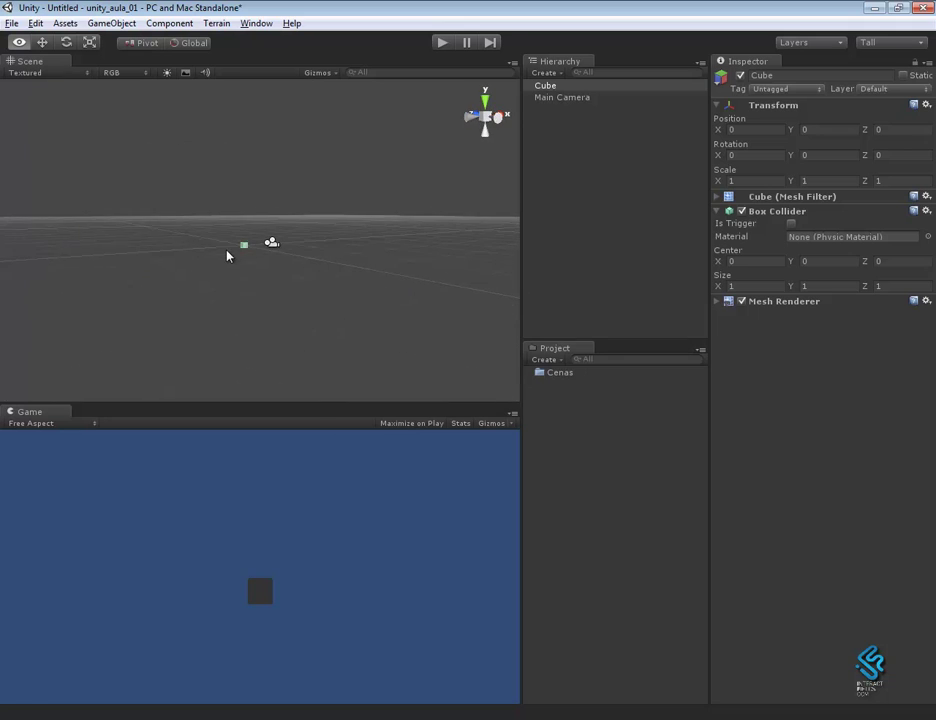
{"action": "left_click_drag", "start_coordinate": [213, 262], "coordinate": [277, 288], "text": "alt"}
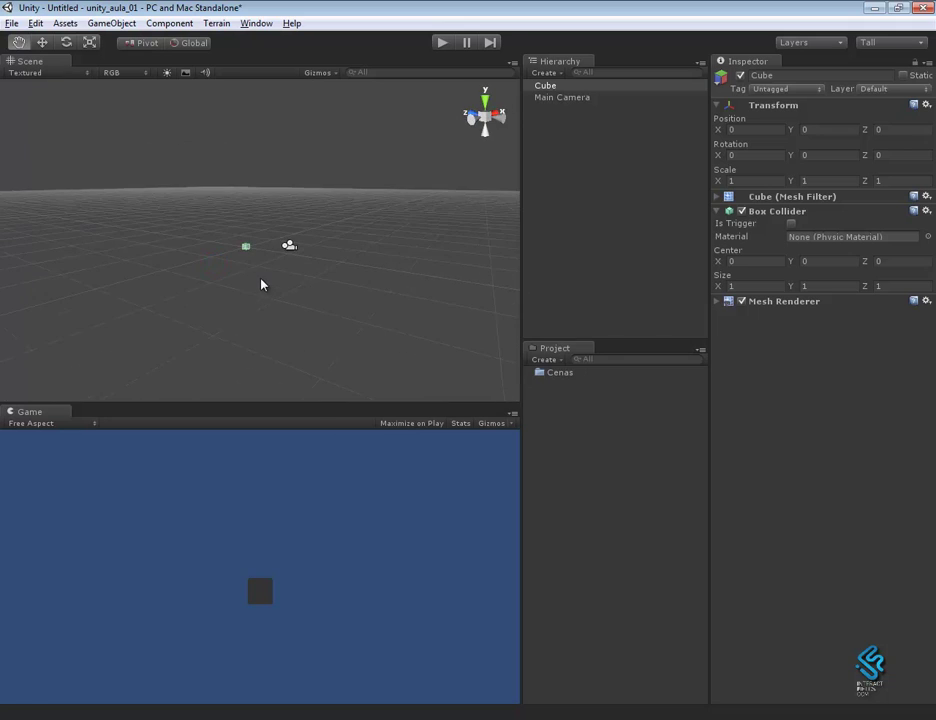
{"action": "key", "text": "alt"}
{"action": "mouse_move", "coordinate": [270, 281]}
{"action": "right_mouse_down", "text": "alt"}
{"action": "mouse_move", "coordinate": [333, 309]}
{"action": "mouse_move", "coordinate": [424, 421]}
{"action": "right_mouse_up", "text": "alt"}
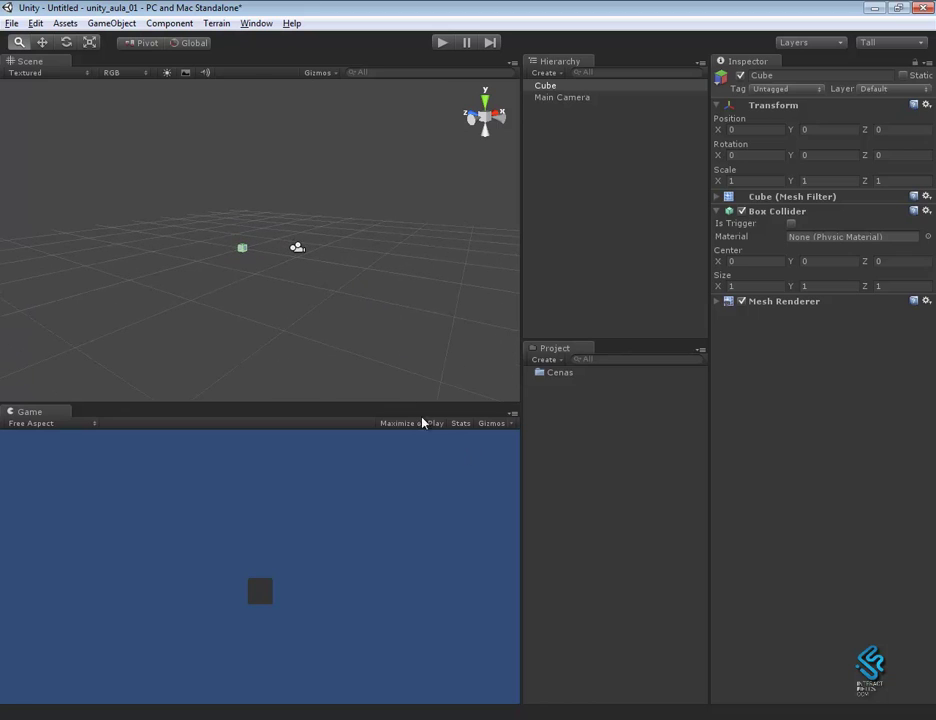
{"action": "mouse_move", "coordinate": [297, 244]}
{"action": "right_mouse_down", "text": "alt"}
{"action": "mouse_move", "coordinate": [347, 210]}
{"action": "mouse_move", "coordinate": [357, 267]}
{"action": "right_mouse_up", "text": "alt"}
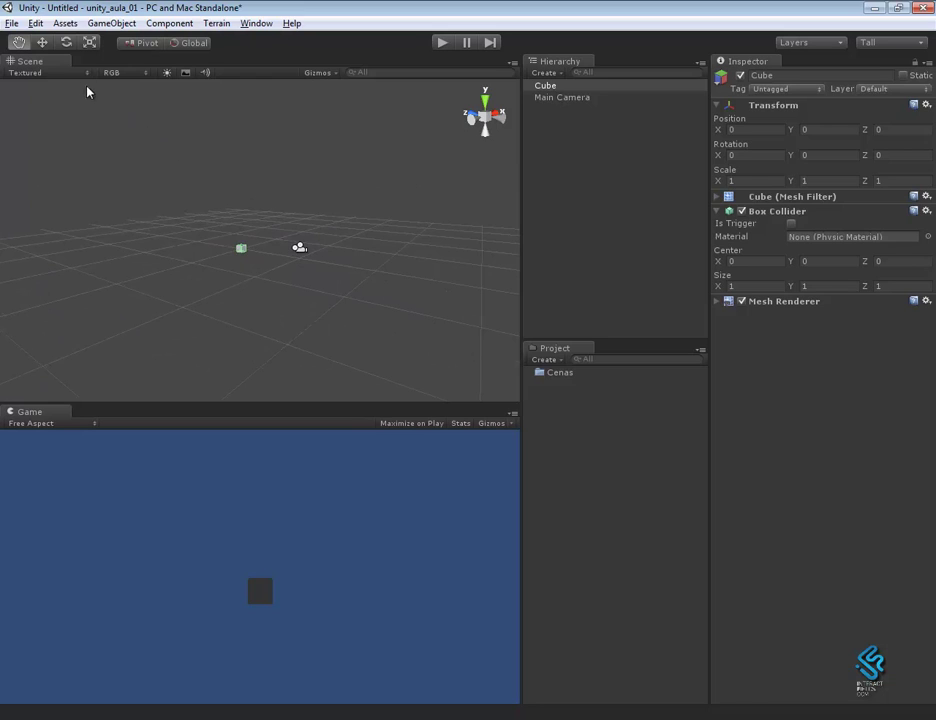
Select the Move tool and orbit around the cube to see its axis handles
{"action": "left_click", "coordinate": [42, 43]}
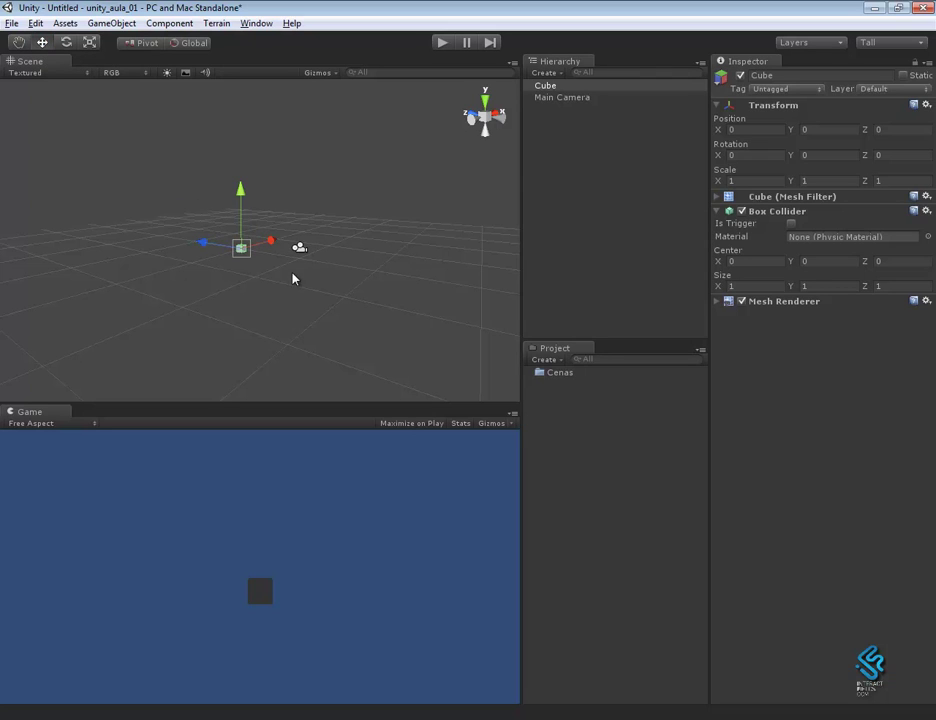
{"action": "left_click_drag", "start_coordinate": [297, 313], "coordinate": [278, 282], "text": "alt"}
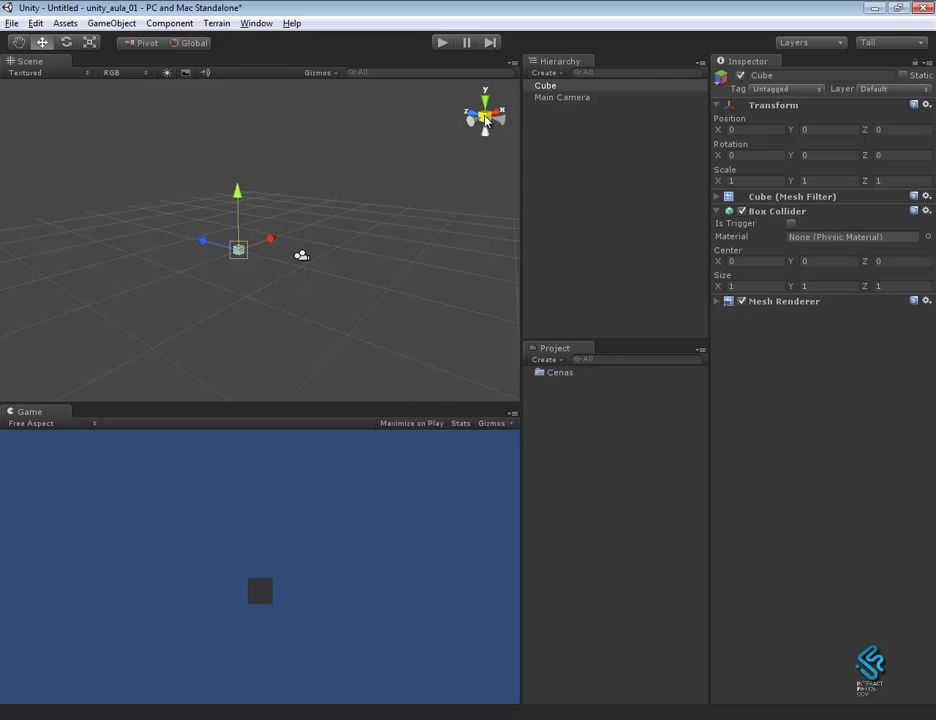
{"action": "left_click_drag", "start_coordinate": [443, 215], "coordinate": [410, 244], "text": "alt"}
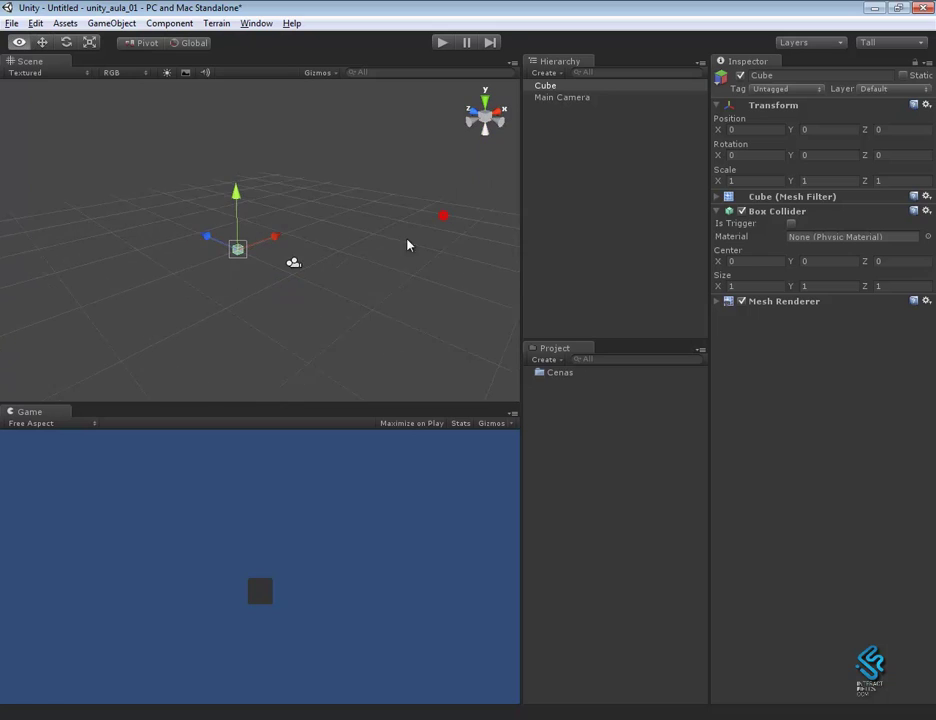
{"action": "left_click_drag", "start_coordinate": [458, 209], "coordinate": [422, 208], "text": "alt"}
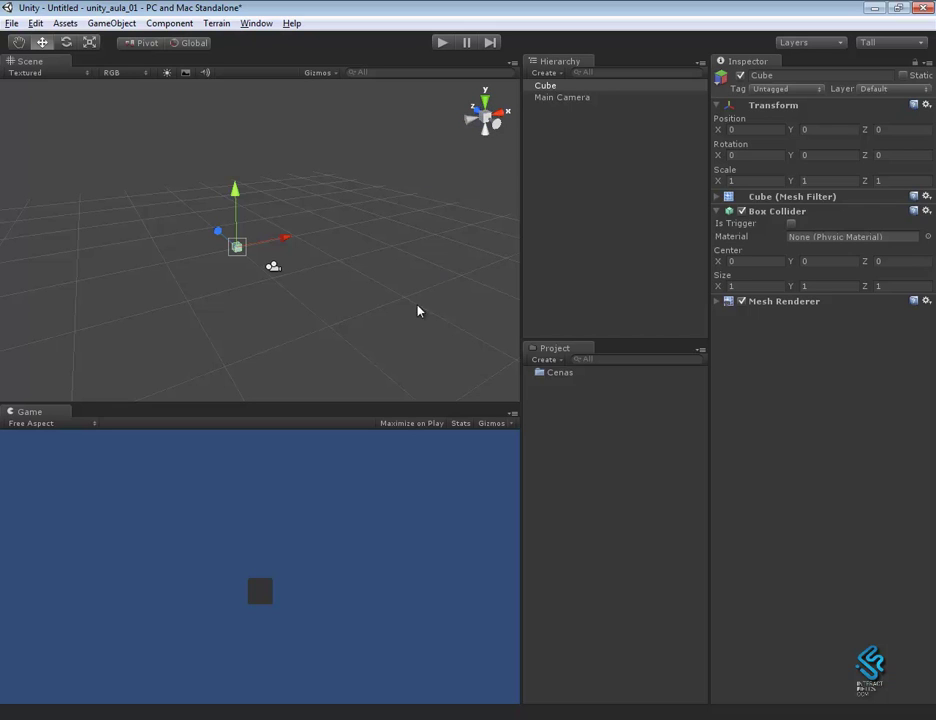
Move the cube to position -1.455011, 3.392738, -1.900089
{"action": "left_click_drag", "start_coordinate": [418, 309], "coordinate": [240, 253], "text": "alt"}
{"action": "left_click_drag", "start_coordinate": [238, 202], "coordinate": [247, 181]}
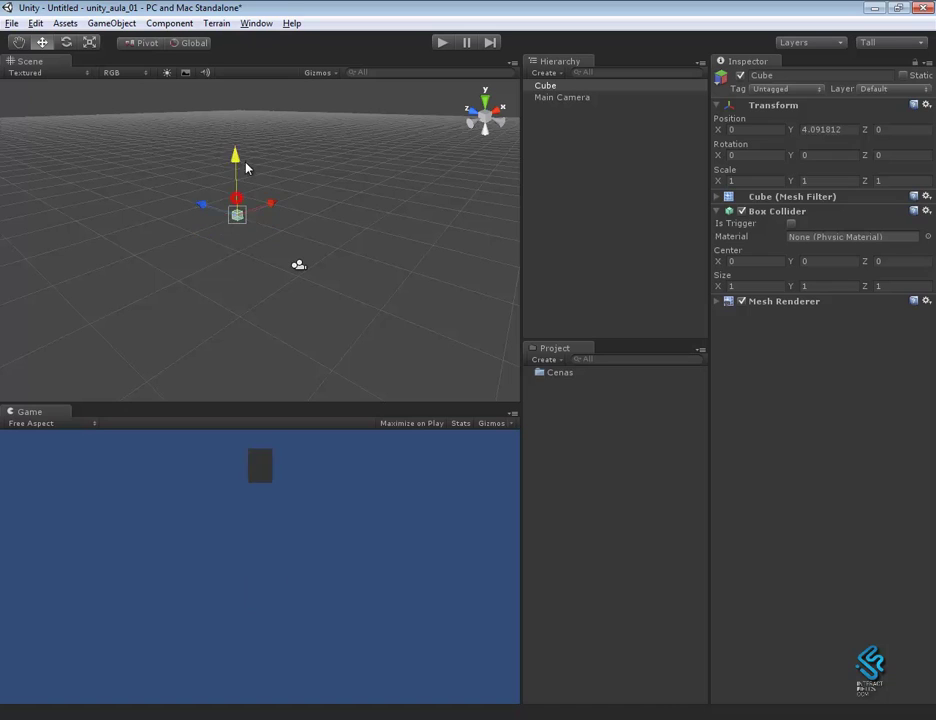
{"action": "mouse_move", "coordinate": [265, 224]}
{"action": "left_mouse_down"}
{"action": "mouse_move", "coordinate": [215, 232]}
{"action": "mouse_move", "coordinate": [176, 224]}
{"action": "mouse_move", "coordinate": [313, 286]}
{"action": "left_mouse_up"}
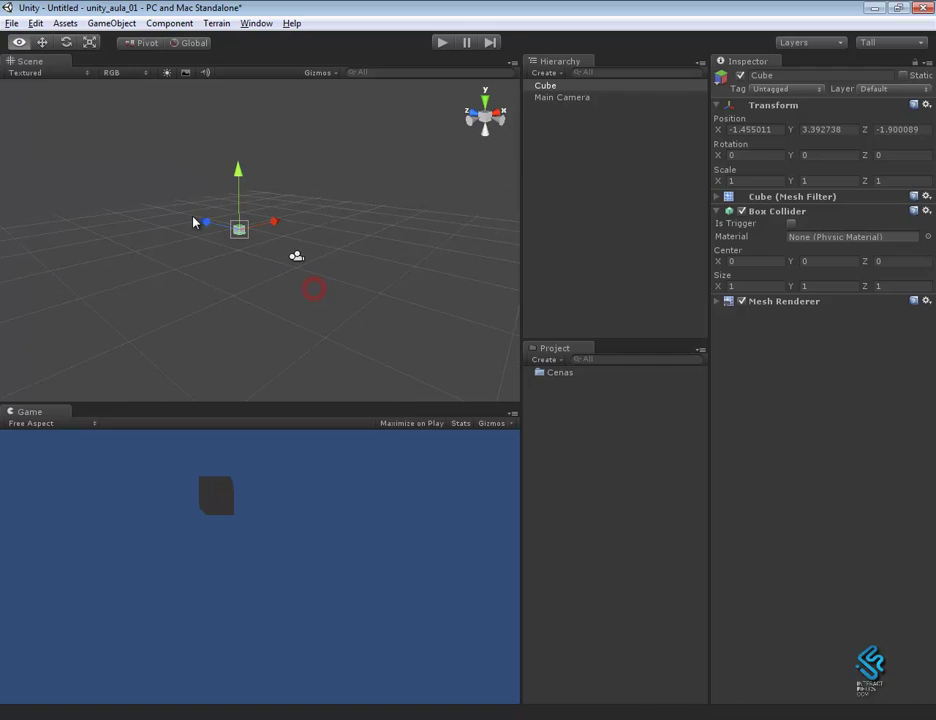
Try tilting the cube with the Rotate tool, then undo the rotation
{"action": "left_click", "coordinate": [67, 44]}
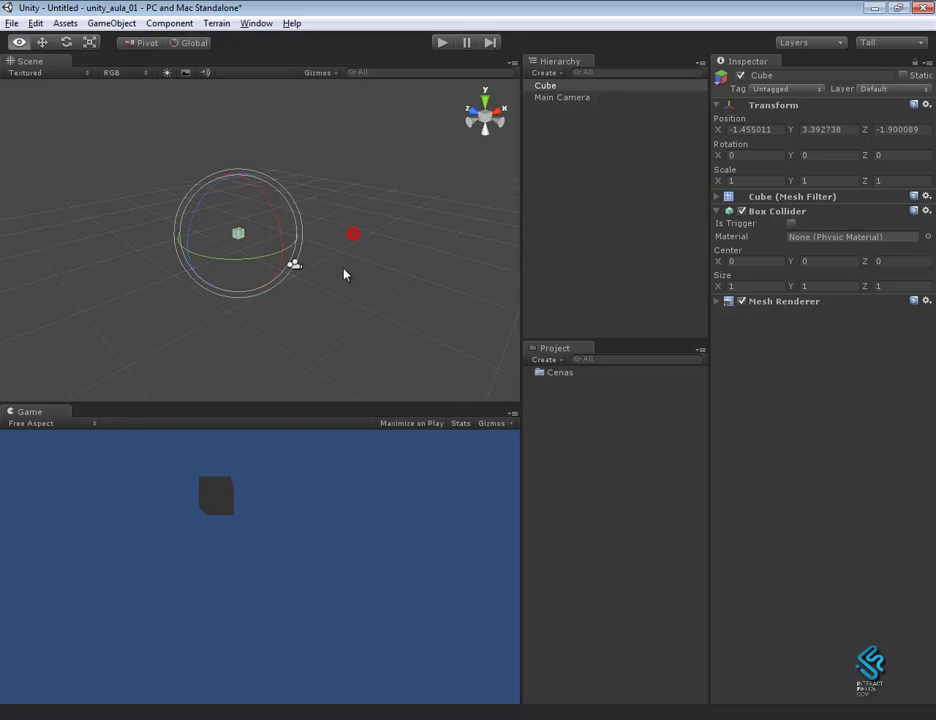
{"action": "mouse_move", "coordinate": [346, 271]}
{"action": "left_mouse_down", "text": "alt"}
{"action": "mouse_move", "coordinate": [238, 241]}
{"action": "mouse_move", "coordinate": [250, 215]}
{"action": "mouse_move", "coordinate": [226, 187]}
{"action": "mouse_move", "coordinate": [205, 242]}
{"action": "mouse_move", "coordinate": [230, 192]}
{"action": "mouse_move", "coordinate": [264, 268]}
{"action": "mouse_move", "coordinate": [234, 267]}
{"action": "left_mouse_up", "text": "alt"}
{"action": "key", "text": "ctrl+z"}
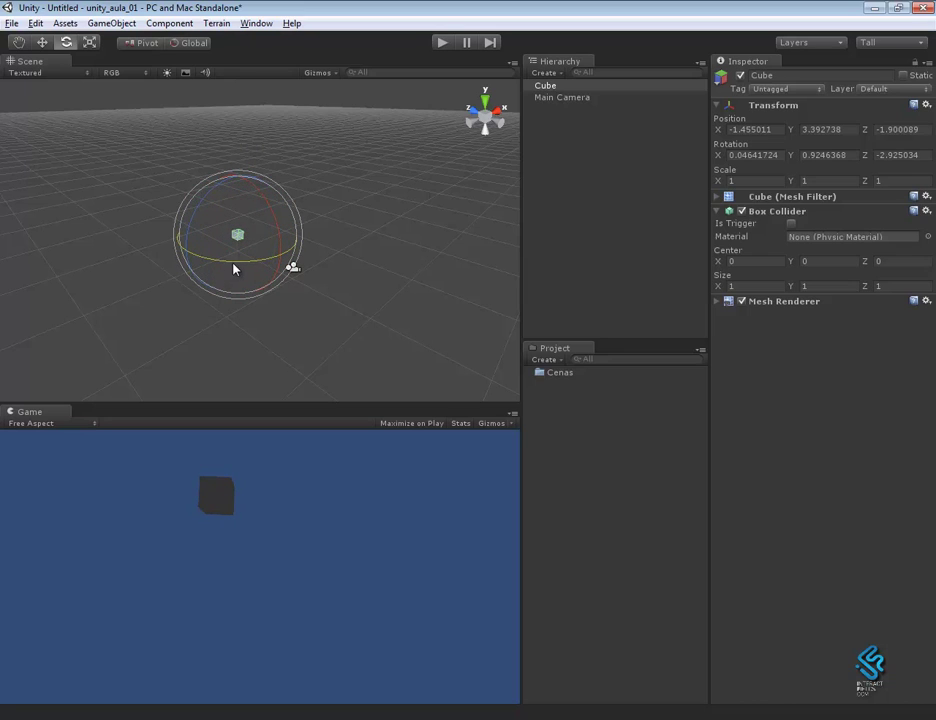
Experiment with scaling the cube along Y and uniformly, leaving it at about 1.83
{"action": "left_click", "coordinate": [90, 44]}
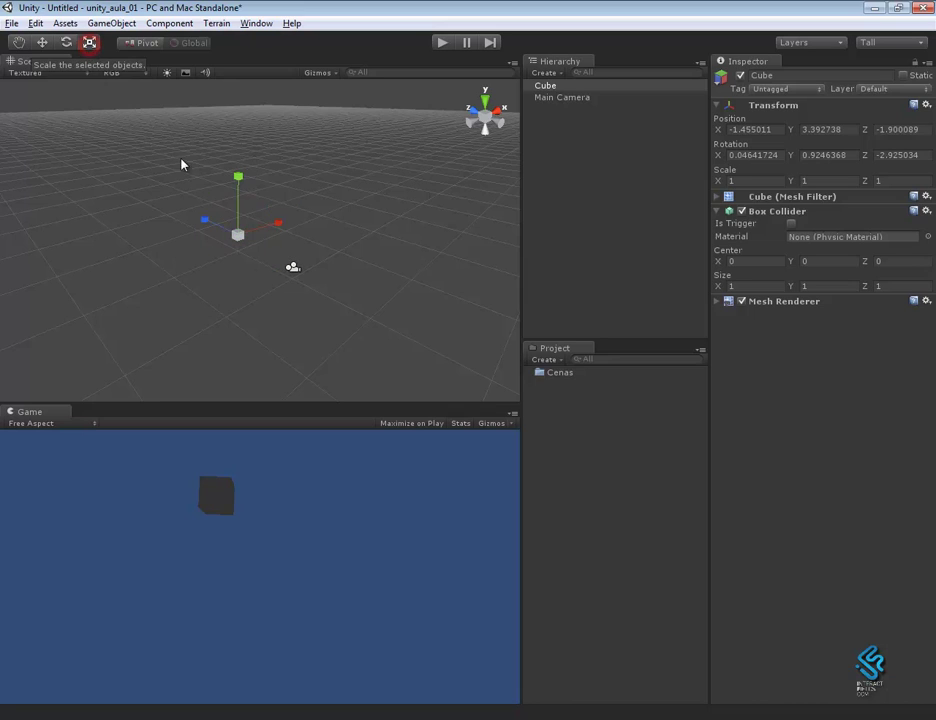
{"action": "mouse_move", "coordinate": [244, 192]}
{"action": "left_mouse_down"}
{"action": "mouse_move", "coordinate": [244, 137]}
{"action": "mouse_move", "coordinate": [248, 161]}
{"action": "left_mouse_up"}
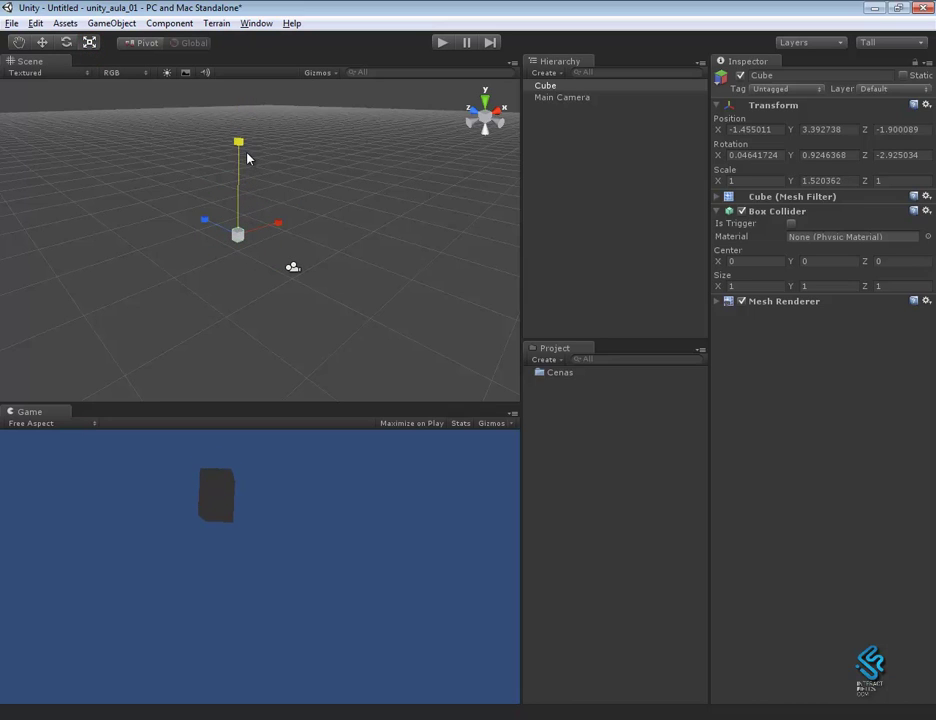
{"action": "left_click_drag", "start_coordinate": [248, 161], "coordinate": [249, 178]}
{"action": "left_click_drag", "start_coordinate": [238, 234], "coordinate": [303, 232]}
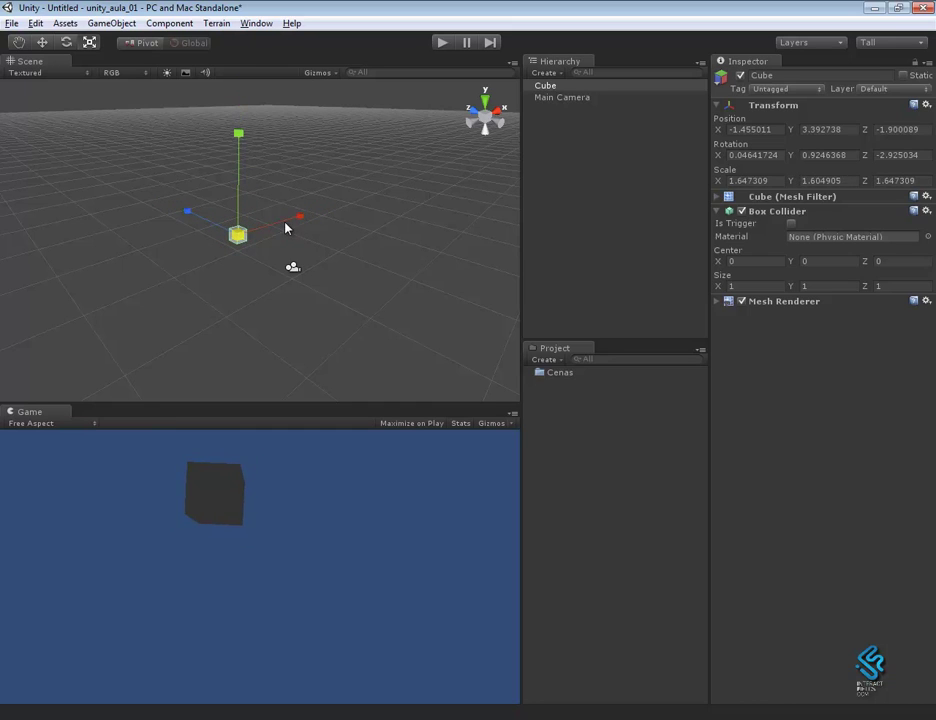
{"action": "left_click_drag", "start_coordinate": [303, 232], "coordinate": [235, 234]}
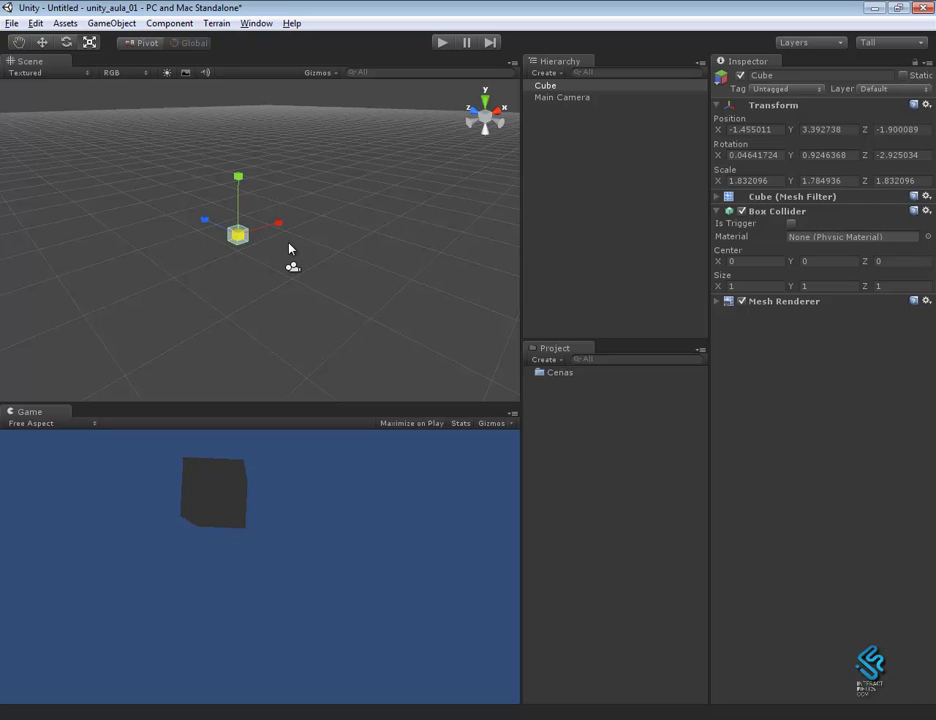
Scale the cube uniformly up to 2.232352, 2.17489, 2.232352
{"action": "key", "text": "w"}
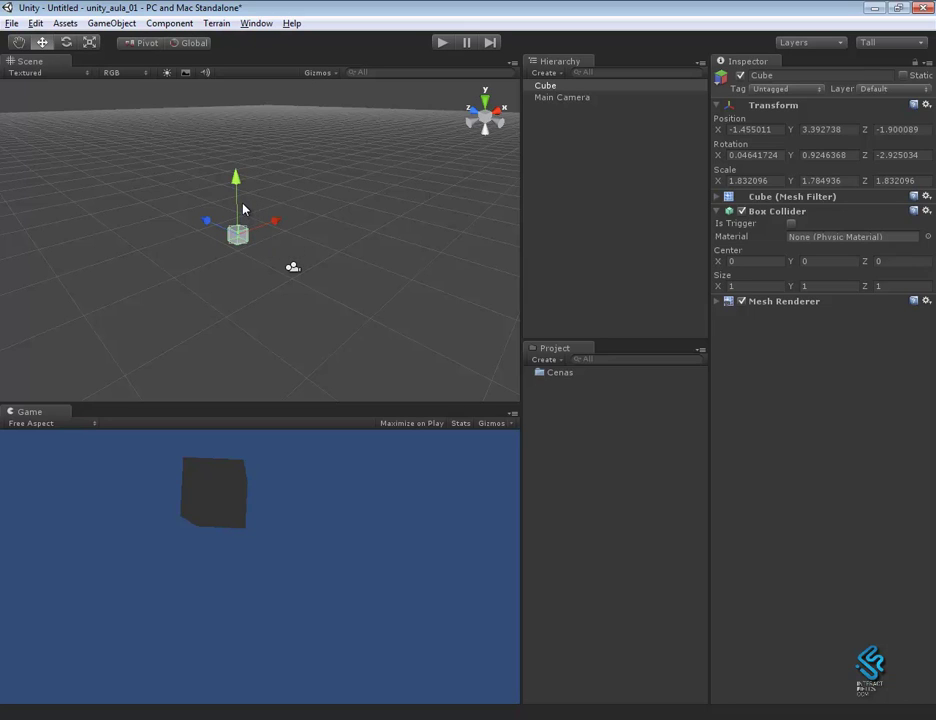
{"action": "key", "text": "e"}
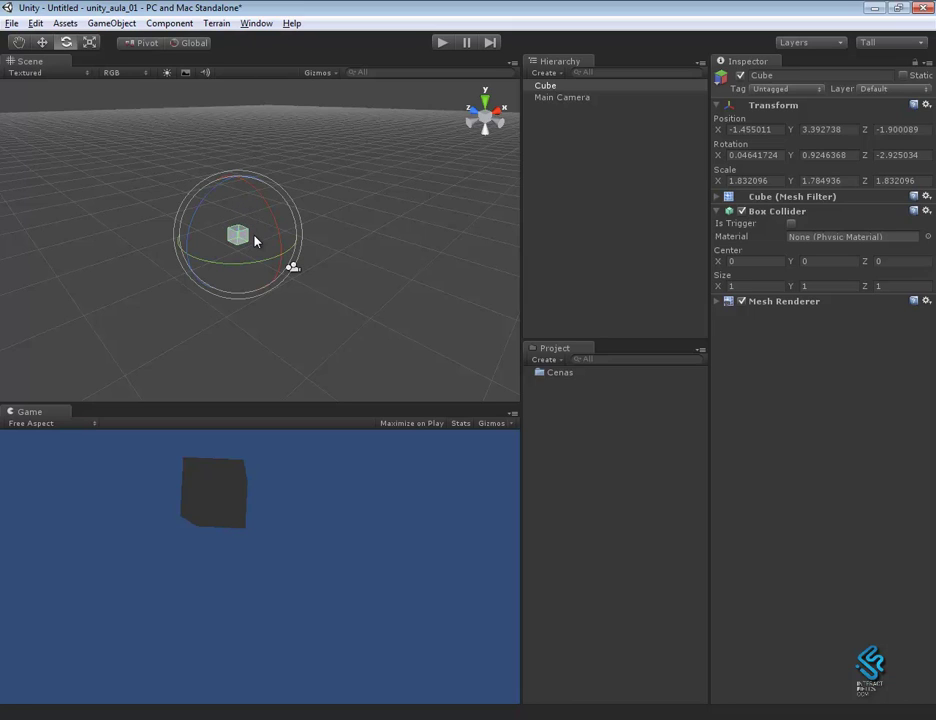
{"action": "key", "text": "r"}
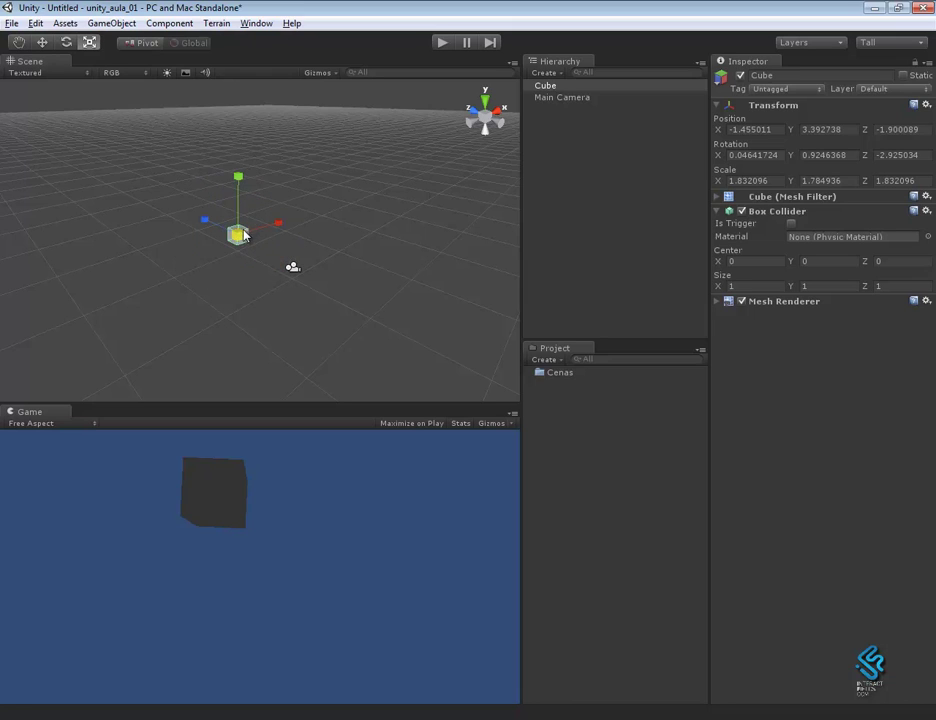
{"action": "mouse_move", "coordinate": [238, 234]}
{"action": "left_mouse_down"}
{"action": "mouse_move", "coordinate": [260, 217]}
{"action": "mouse_move", "coordinate": [252, 219]}
{"action": "left_mouse_up"}
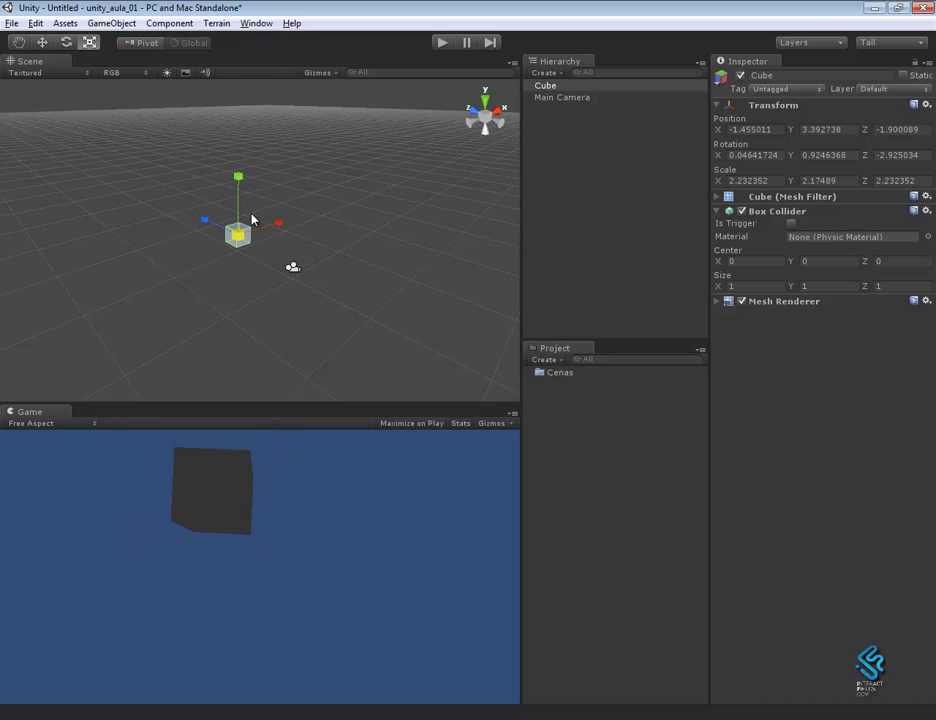
{"action": "left_click_drag", "start_coordinate": [323, 229], "coordinate": [316, 237], "text": "alt"}
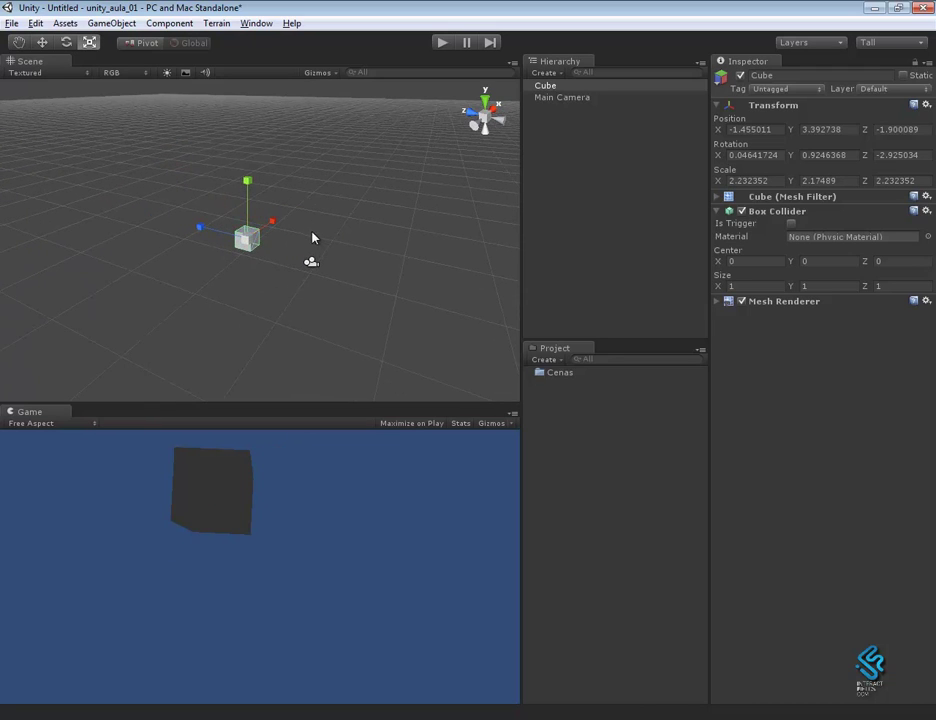
{"action": "left_click", "coordinate": [141, 45]}
{"action": "left_click", "coordinate": [141, 44]}
{"action": "left_click_drag", "start_coordinate": [351, 318], "coordinate": [389, 209], "text": "alt"}
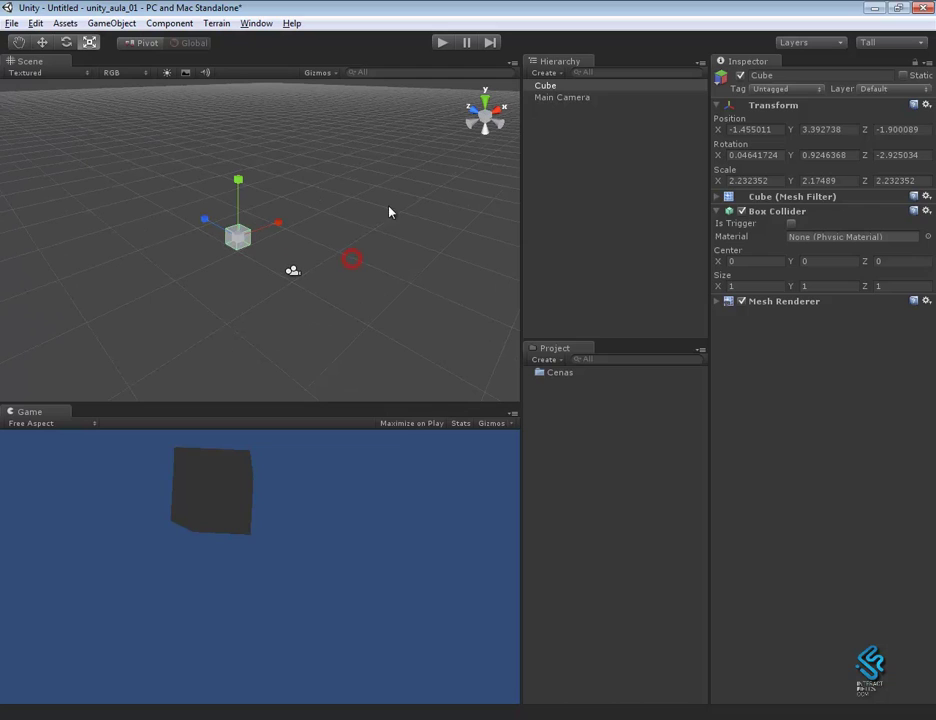
Duplicate the Cube and slide the copy to X 5.14638
{"action": "right_click", "coordinate": [549, 90]}
{"action": "left_click", "coordinate": [594, 131]}
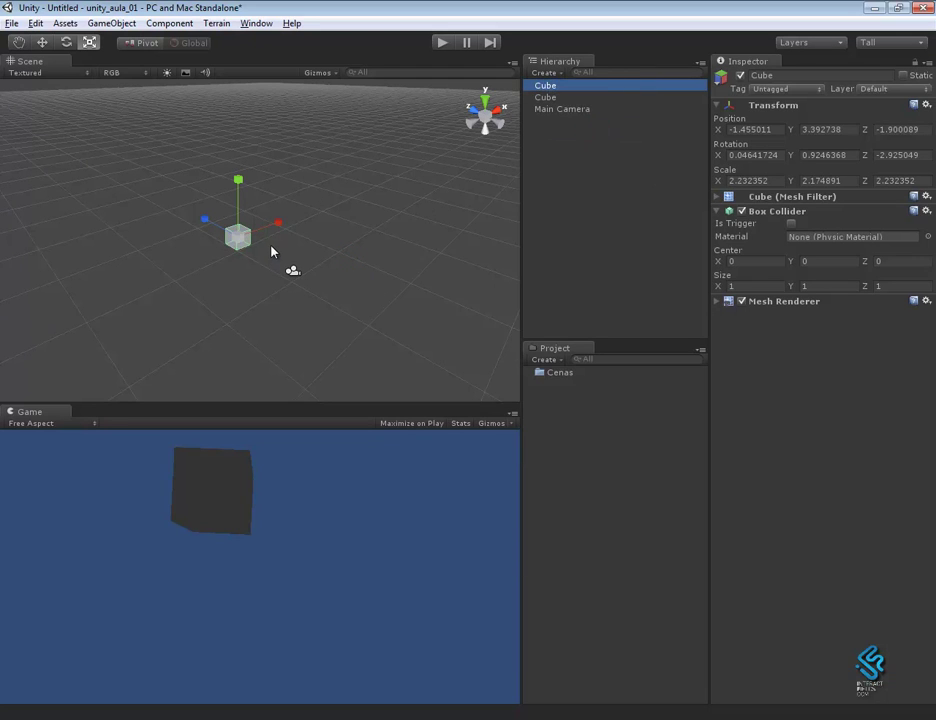
{"action": "key", "text": "w"}
{"action": "mouse_move", "coordinate": [262, 228]}
{"action": "left_mouse_down"}
{"action": "mouse_move", "coordinate": [331, 324]}
{"action": "mouse_move", "coordinate": [307, 315]}
{"action": "left_mouse_up"}
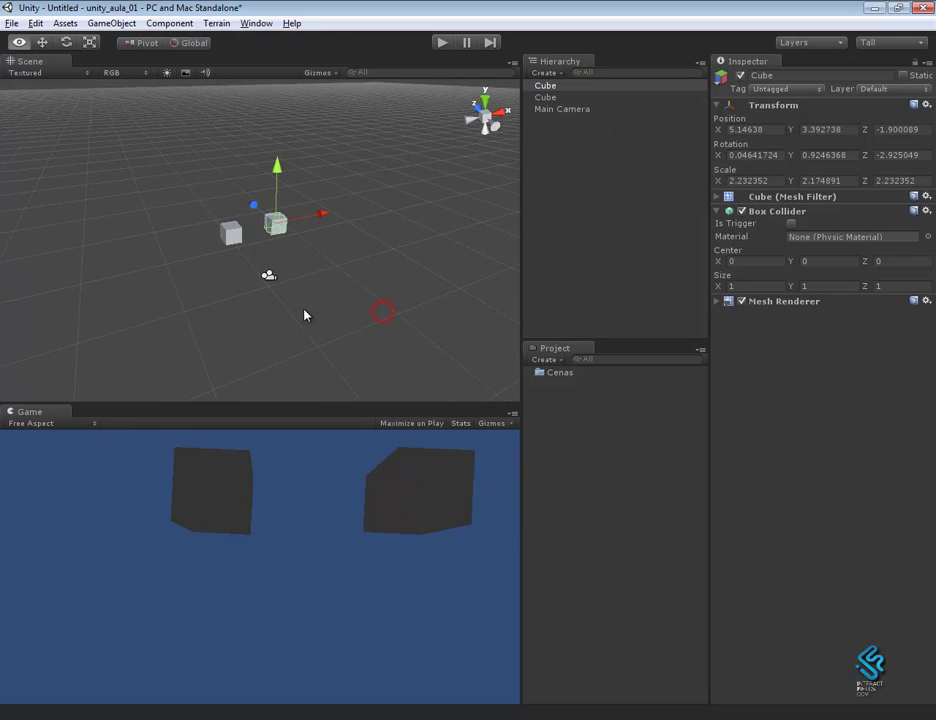
Toggle the handle between Center and Pivot, then box-select the right cube
{"action": "left_click", "coordinate": [134, 43]}
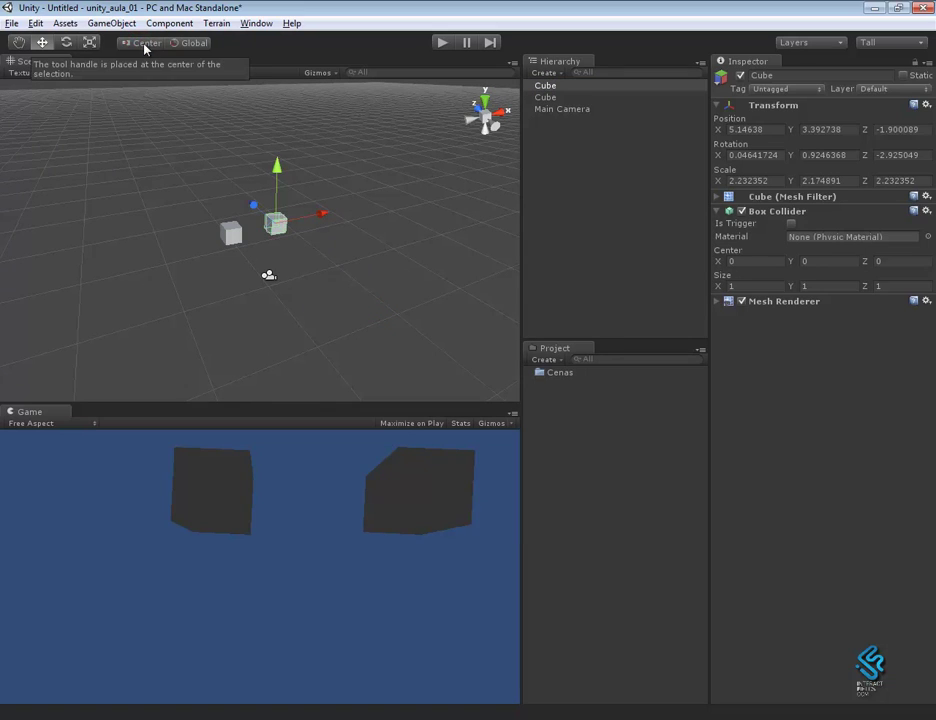
{"action": "left_click", "coordinate": [145, 44]}
{"action": "left_click", "coordinate": [347, 292]}
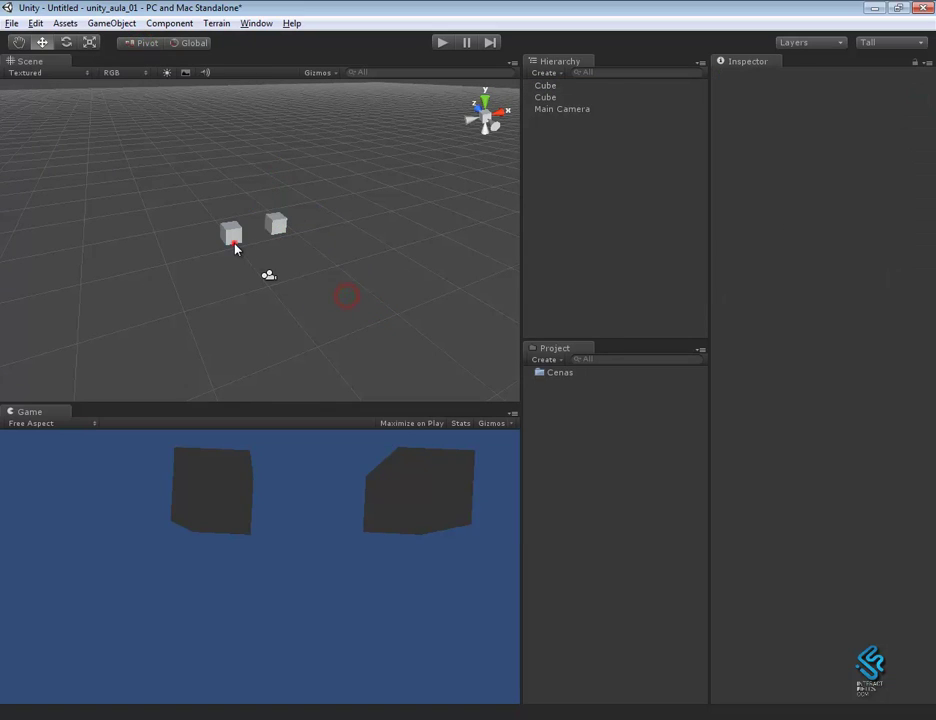
{"action": "left_click", "coordinate": [231, 236]}
{"action": "left_click", "coordinate": [282, 255]}
{"action": "left_click_drag", "start_coordinate": [201, 190], "coordinate": [304, 246]}
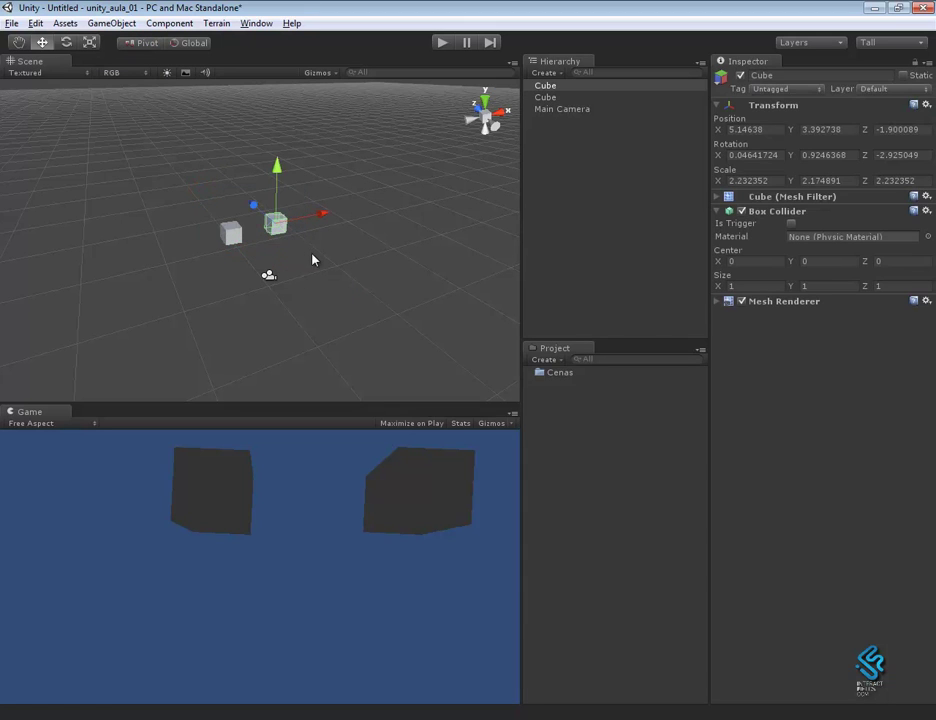
Select both cubes and rotate the right cube around its vertical axis
{"action": "scroll", "coordinate": [312, 259], "scroll_direction": "up", "scroll_amount": 3}
{"action": "left_click", "coordinate": [229, 248]}
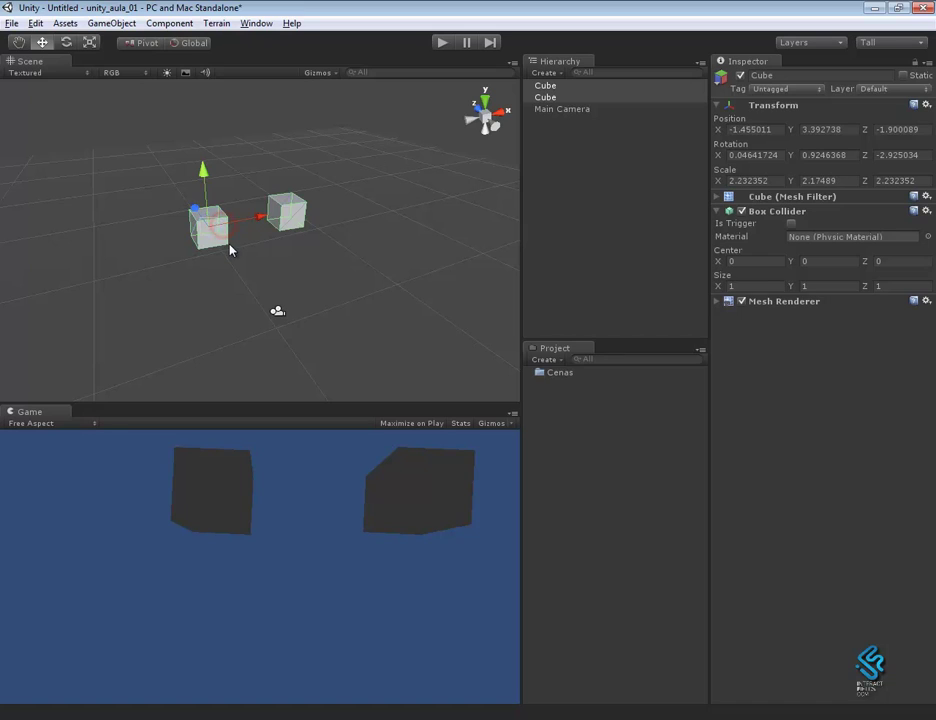
{"action": "left_click", "coordinate": [345, 280]}
{"action": "left_click", "coordinate": [209, 239]}
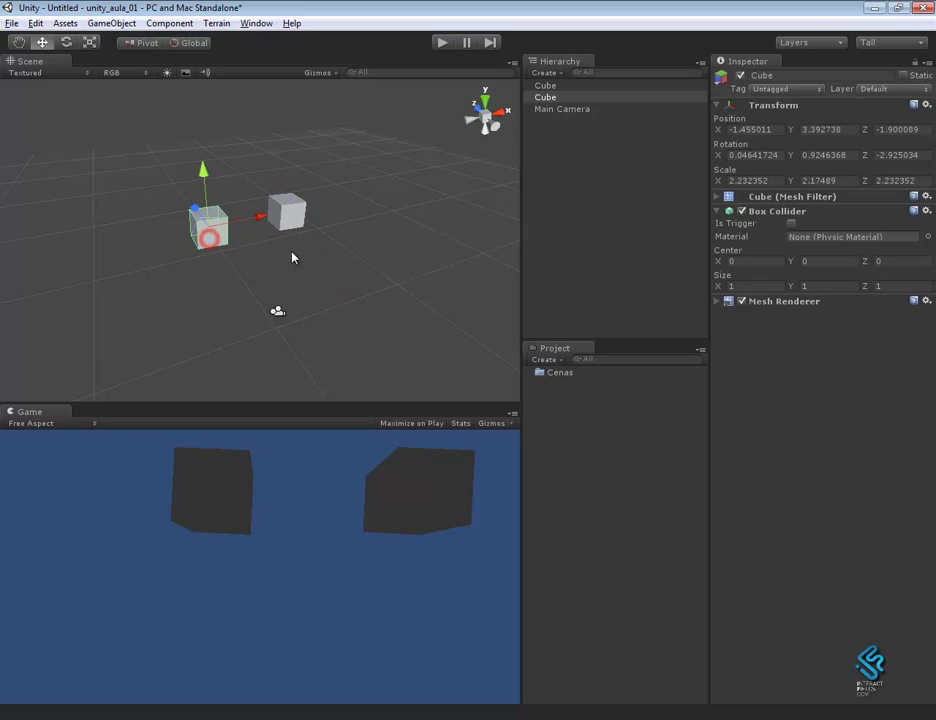
{"action": "left_click", "coordinate": [289, 227]}
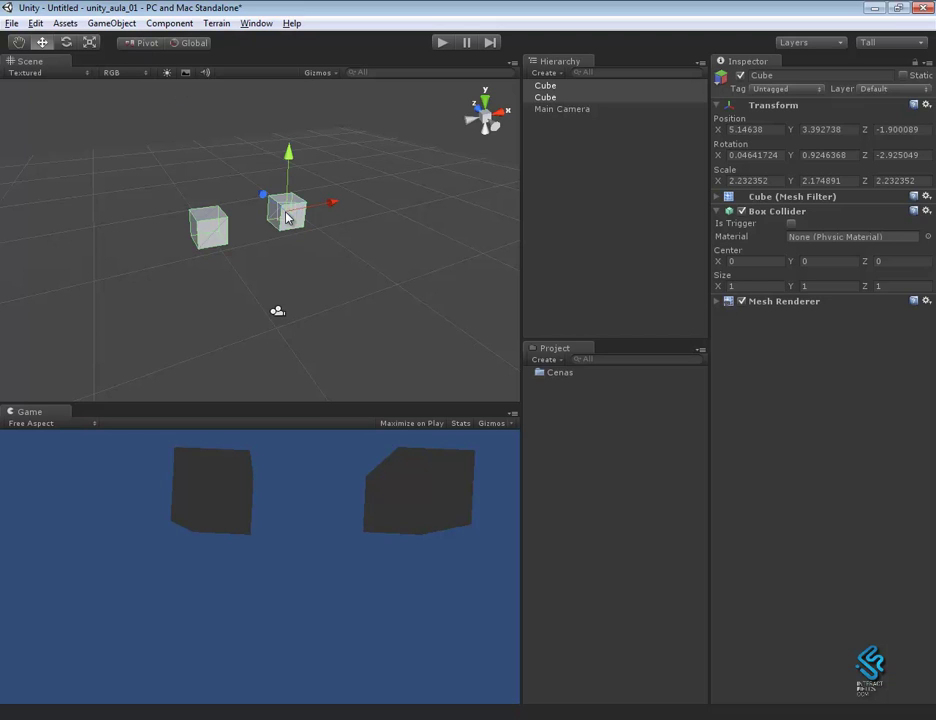
{"action": "key", "text": "e"}
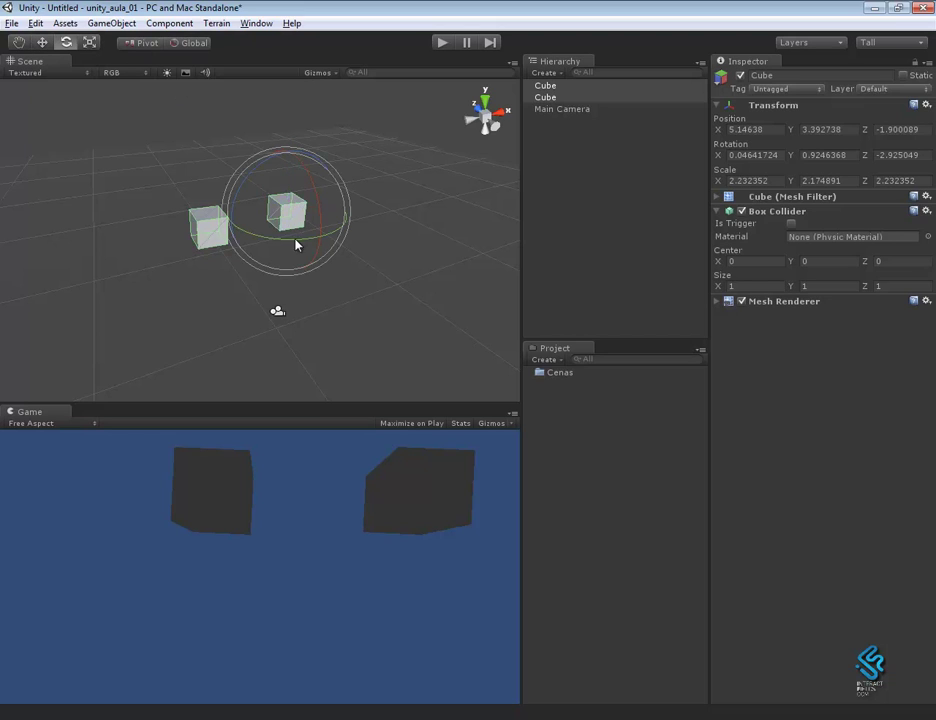
{"action": "mouse_move", "coordinate": [295, 245]}
{"action": "left_mouse_down"}
{"action": "mouse_move", "coordinate": [268, 250]}
{"action": "mouse_move", "coordinate": [305, 215]}
{"action": "left_mouse_up"}
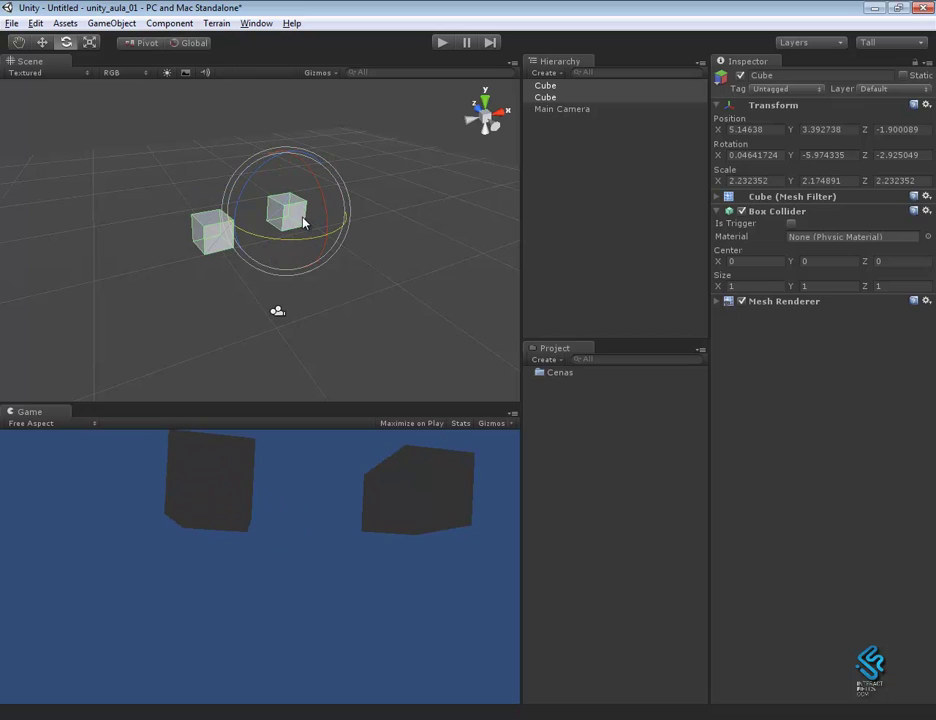
With the handle at Center, rotate both cubes together, then return to Pivot
{"action": "key", "text": "w"}
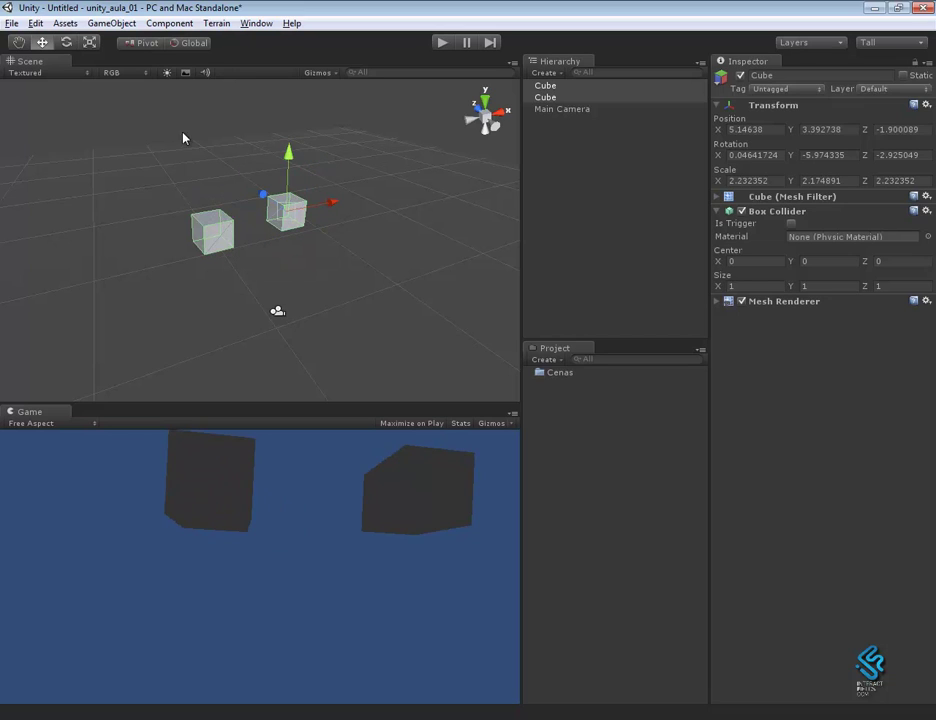
{"action": "left_click", "coordinate": [137, 44]}
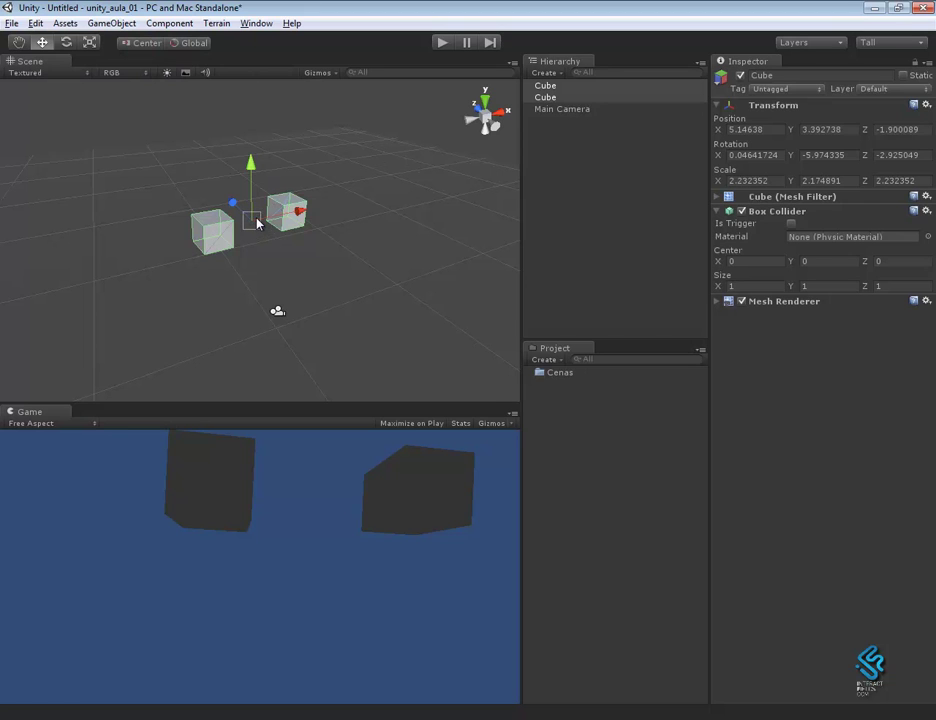
{"action": "key", "text": "e"}
{"action": "mouse_move", "coordinate": [301, 249]}
{"action": "left_mouse_down"}
{"action": "mouse_move", "coordinate": [147, 230]}
{"action": "mouse_move", "coordinate": [292, 234]}
{"action": "left_mouse_up"}
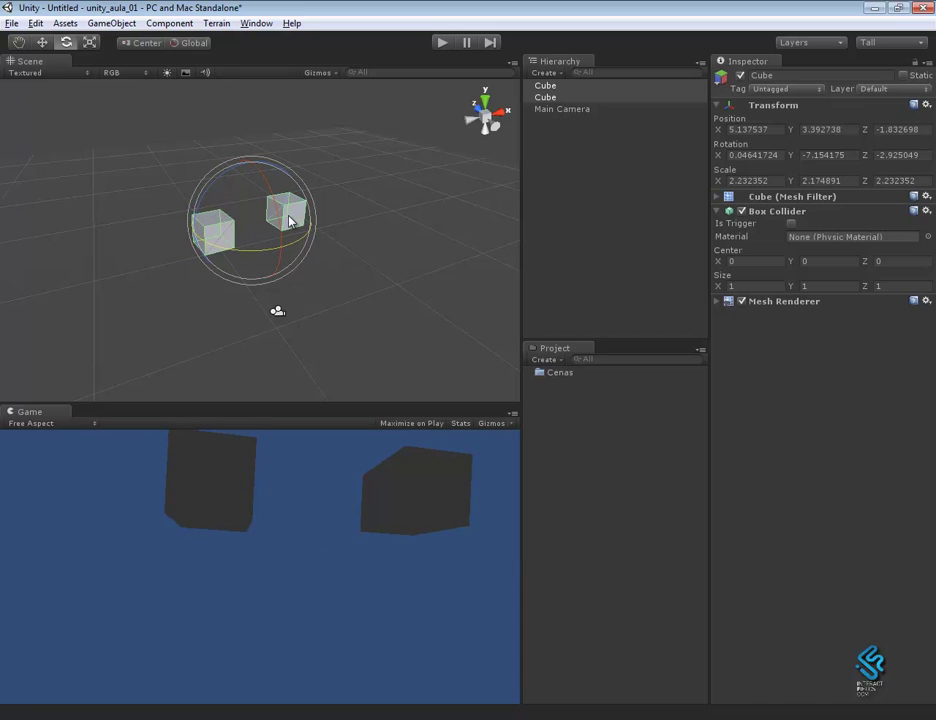
{"action": "left_click_drag", "start_coordinate": [364, 284], "coordinate": [216, 157], "text": "alt"}
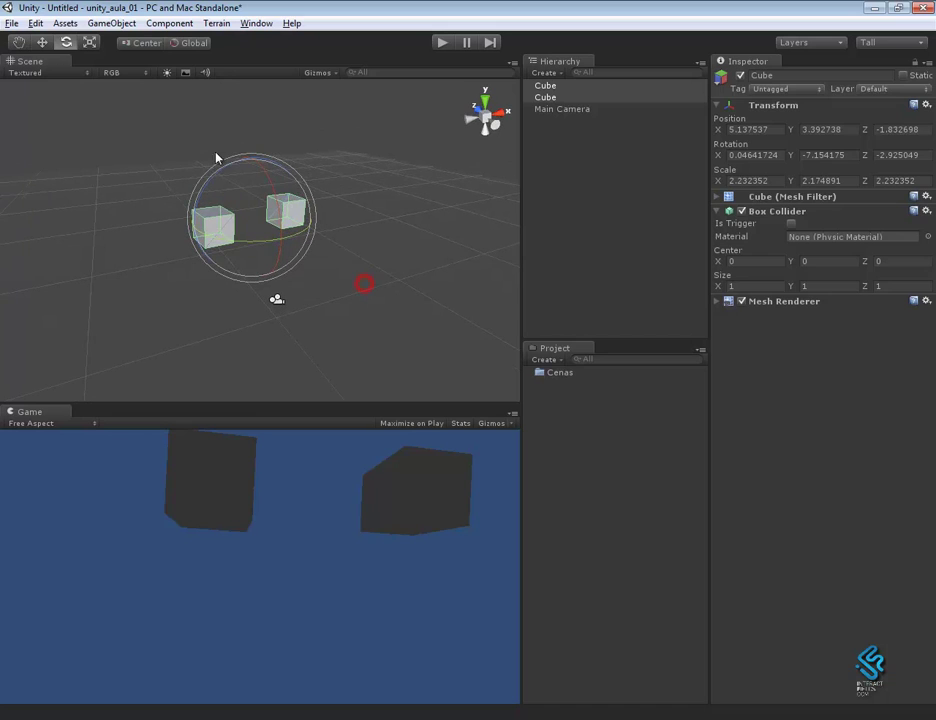
{"action": "left_click", "coordinate": [138, 45]}
Switch handles to Local, select the right cube alone and delete it
{"action": "left_click", "coordinate": [393, 268]}
{"action": "left_click", "coordinate": [283, 211]}
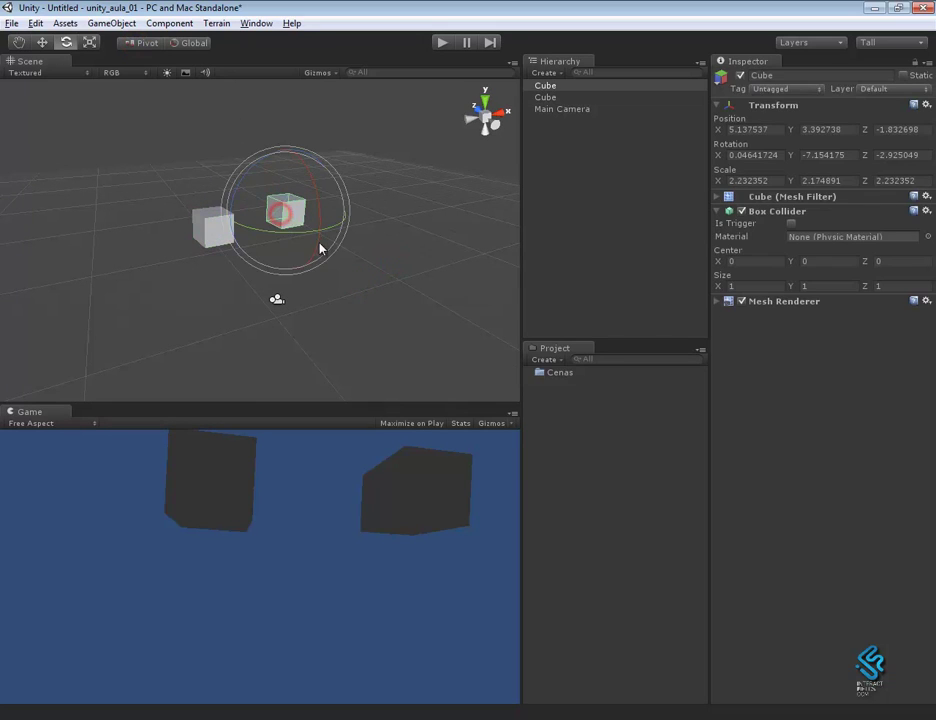
{"action": "left_click", "coordinate": [340, 271]}
{"action": "left_click", "coordinate": [207, 240]}
{"action": "left_click_drag", "start_coordinate": [357, 263], "coordinate": [305, 274], "text": "alt"}
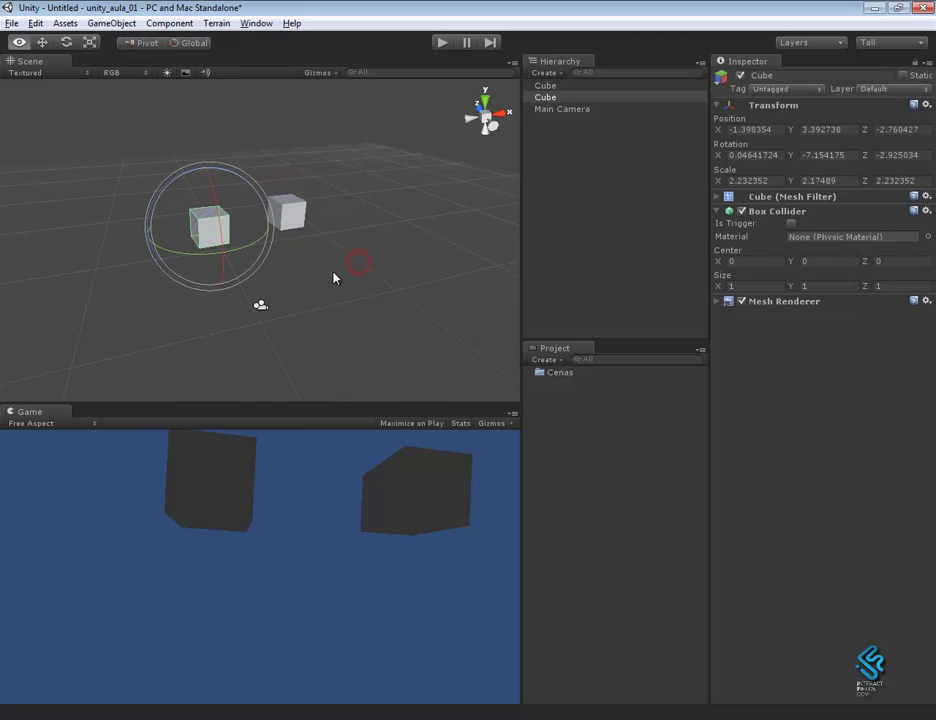
{"action": "left_click", "coordinate": [195, 44]}
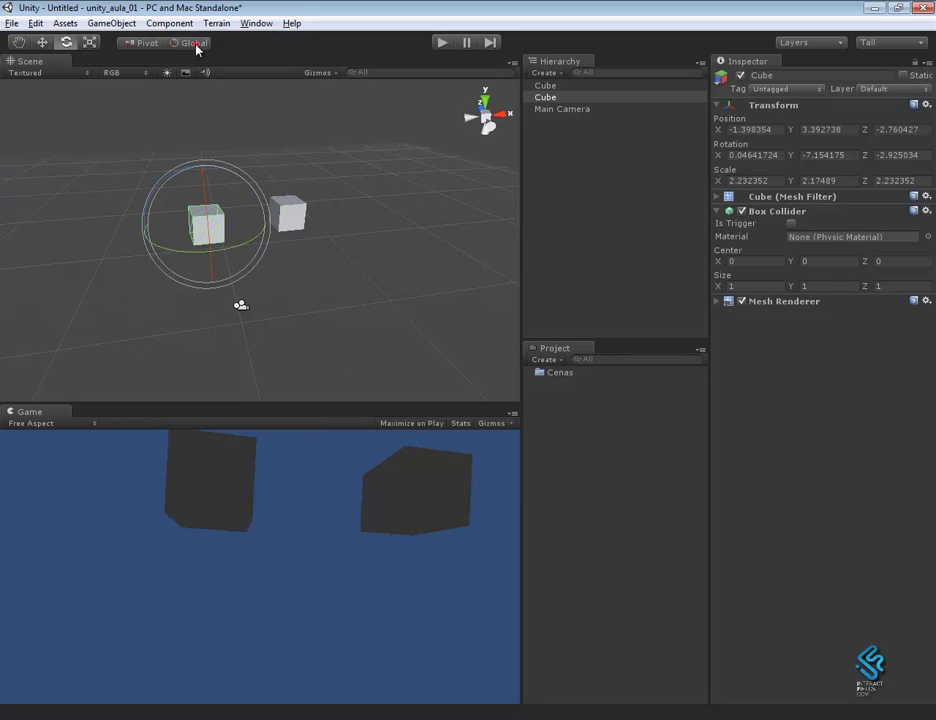
{"action": "left_click", "coordinate": [305, 247]}
{"action": "key", "text": "Delete"}
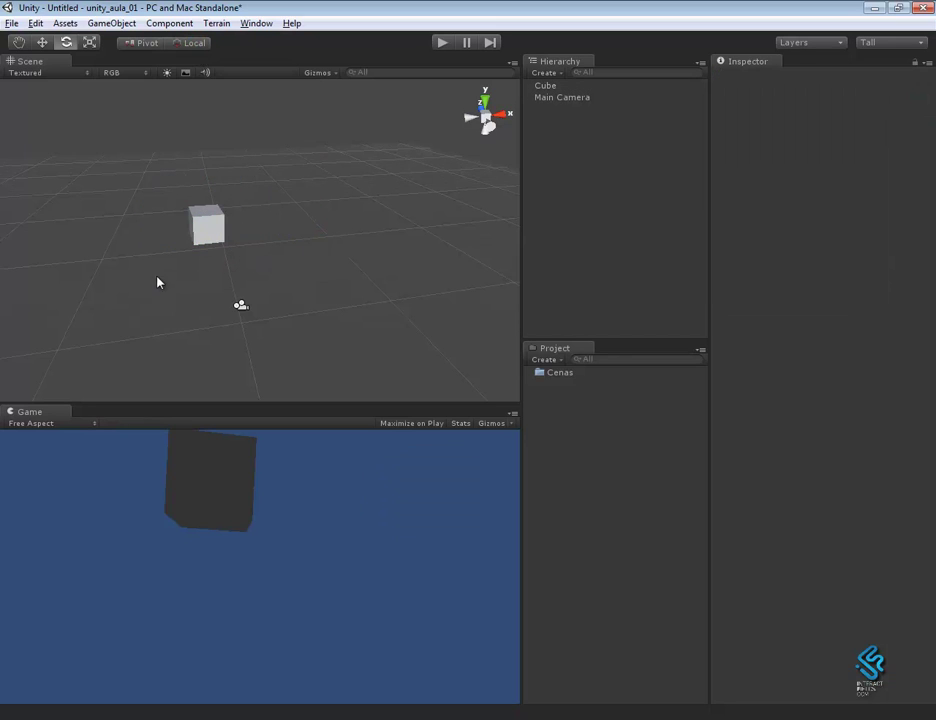
Rotate the remaining cube to Z -32.5938
{"action": "left_click", "coordinate": [205, 232]}
{"action": "key", "text": "w"}
{"action": "key", "text": "e"}
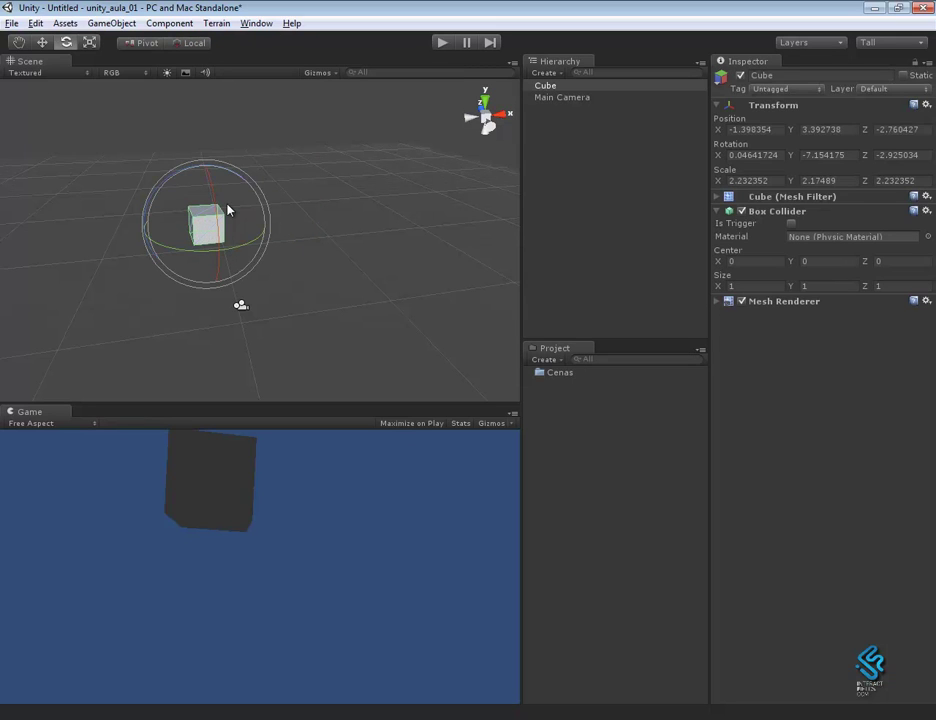
{"action": "key", "text": "w"}
{"action": "mouse_move", "coordinate": [325, 291]}
{"action": "left_mouse_down", "text": "alt"}
{"action": "mouse_move", "coordinate": [237, 236]}
{"action": "mouse_move", "coordinate": [349, 330]}
{"action": "mouse_move", "coordinate": [334, 341]}
{"action": "mouse_move", "coordinate": [333, 302]}
{"action": "left_mouse_up", "text": "alt"}
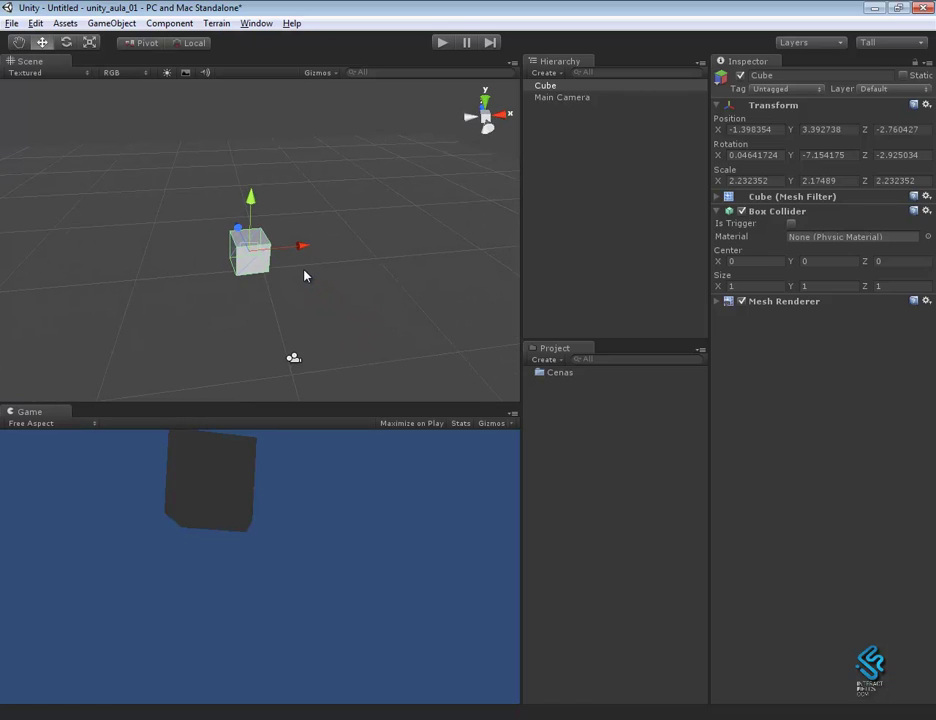
{"action": "key", "text": "e"}
{"action": "left_click_drag", "start_coordinate": [201, 233], "coordinate": [199, 152]}
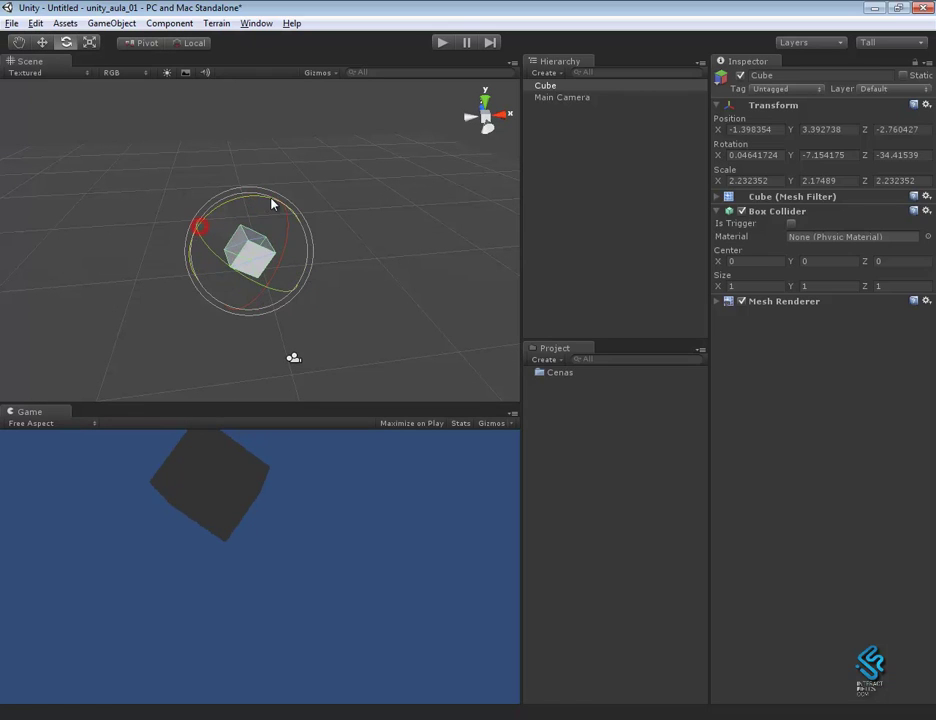
Set handles to Global and slide the cube along X to -1.771469
{"action": "key", "text": "w"}
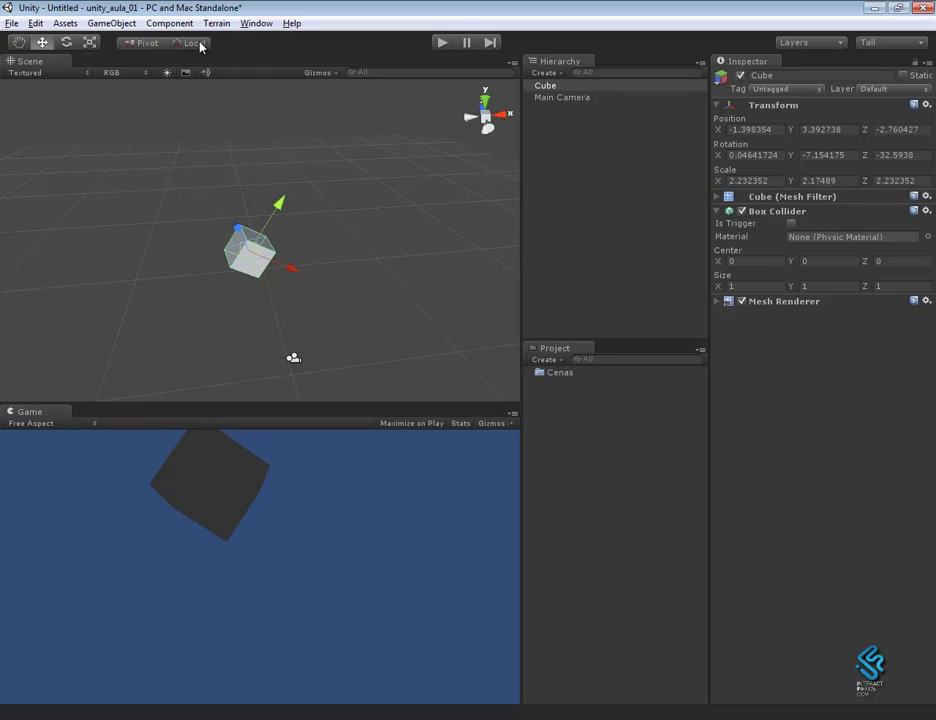
{"action": "left_click", "coordinate": [196, 43]}
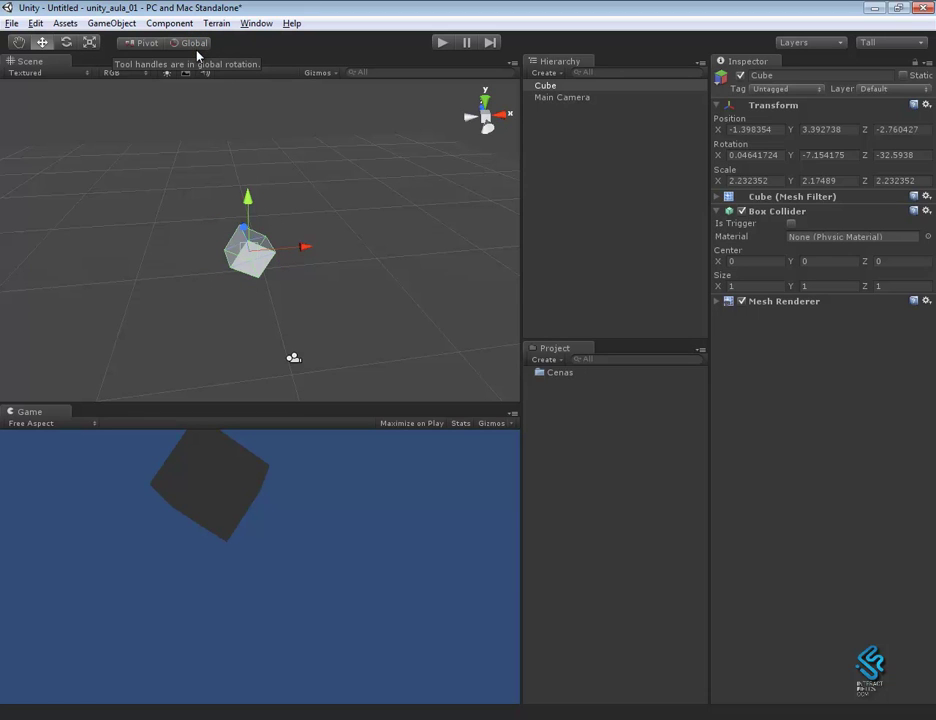
{"action": "mouse_move", "coordinate": [327, 327]}
{"action": "left_mouse_down", "text": "alt"}
{"action": "mouse_move", "coordinate": [388, 288]}
{"action": "mouse_move", "coordinate": [222, 230]}
{"action": "left_mouse_up", "text": "alt"}
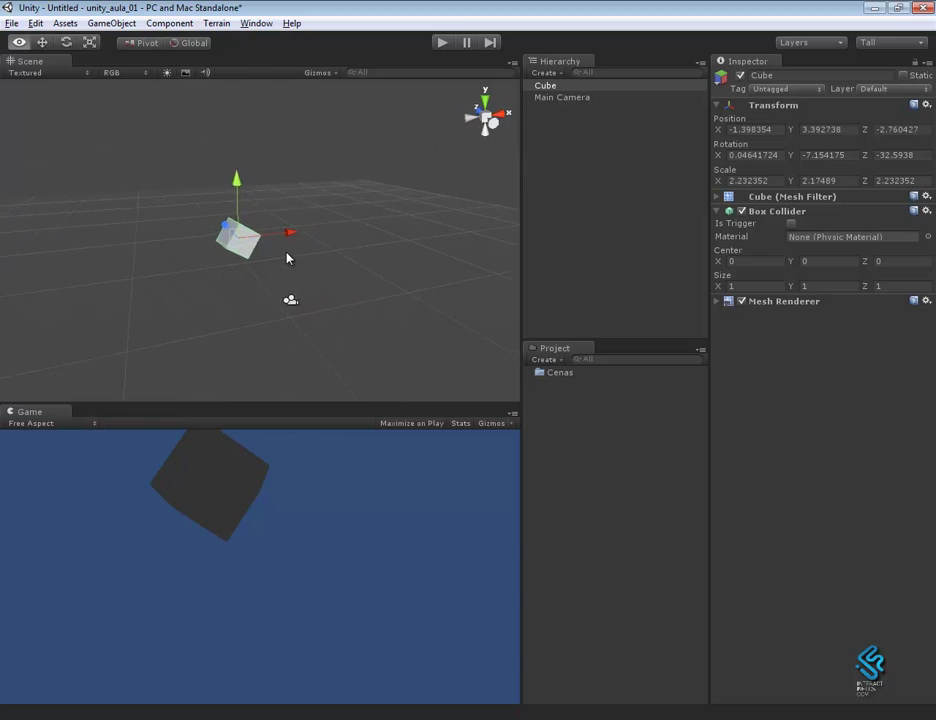
{"action": "key", "text": "e"}
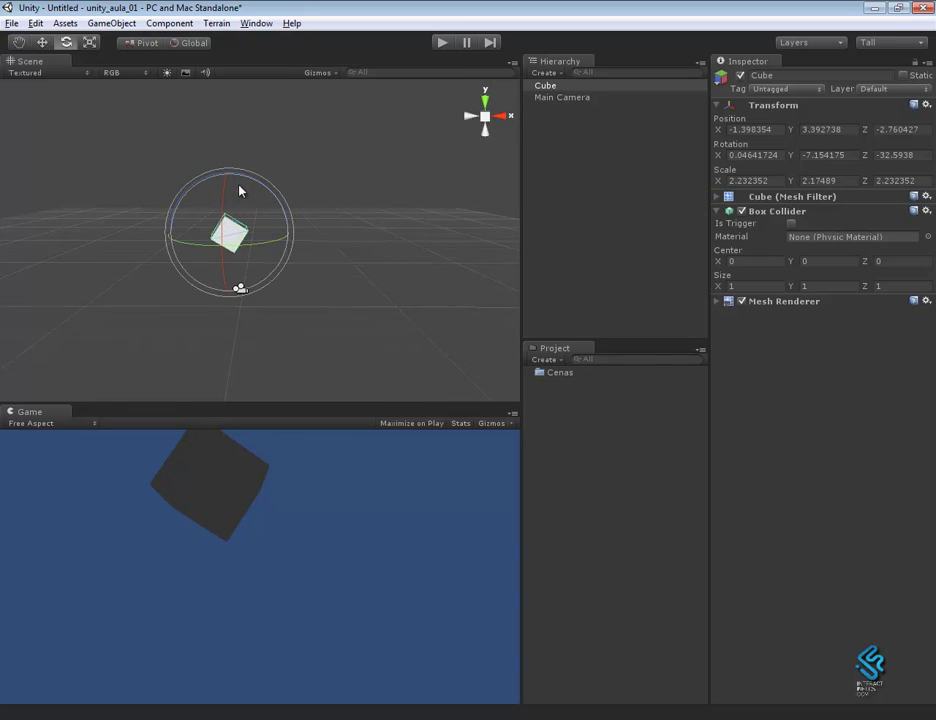
{"action": "key", "text": "w"}
{"action": "mouse_move", "coordinate": [286, 234]}
{"action": "left_mouse_down"}
{"action": "mouse_move", "coordinate": [340, 246]}
{"action": "mouse_move", "coordinate": [281, 240]}
{"action": "left_mouse_up"}
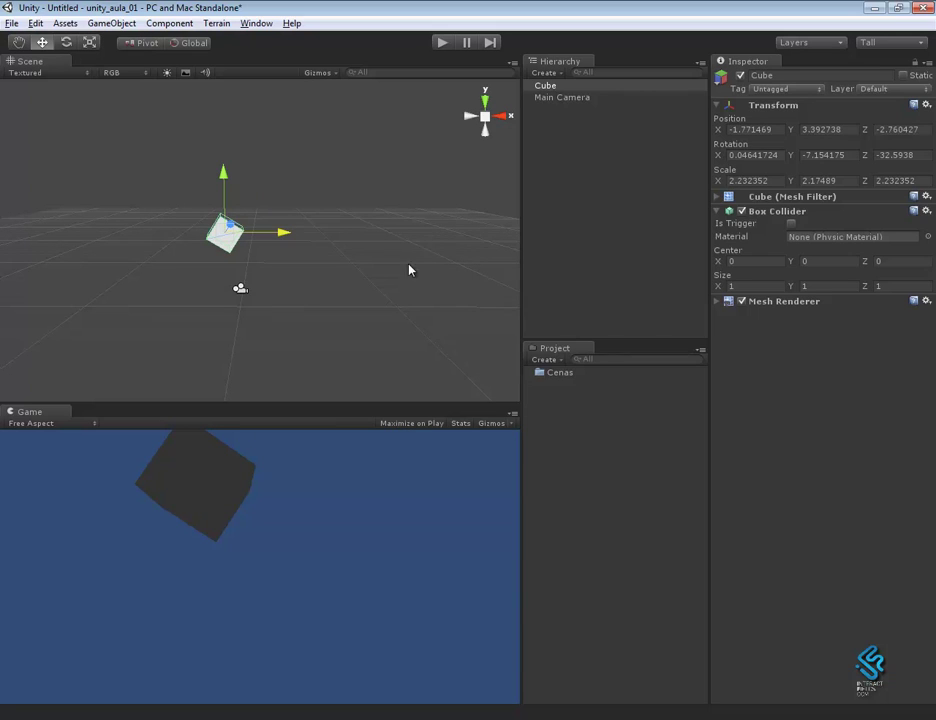
{"action": "left_click_drag", "start_coordinate": [476, 156], "coordinate": [428, 254], "text": "alt"}
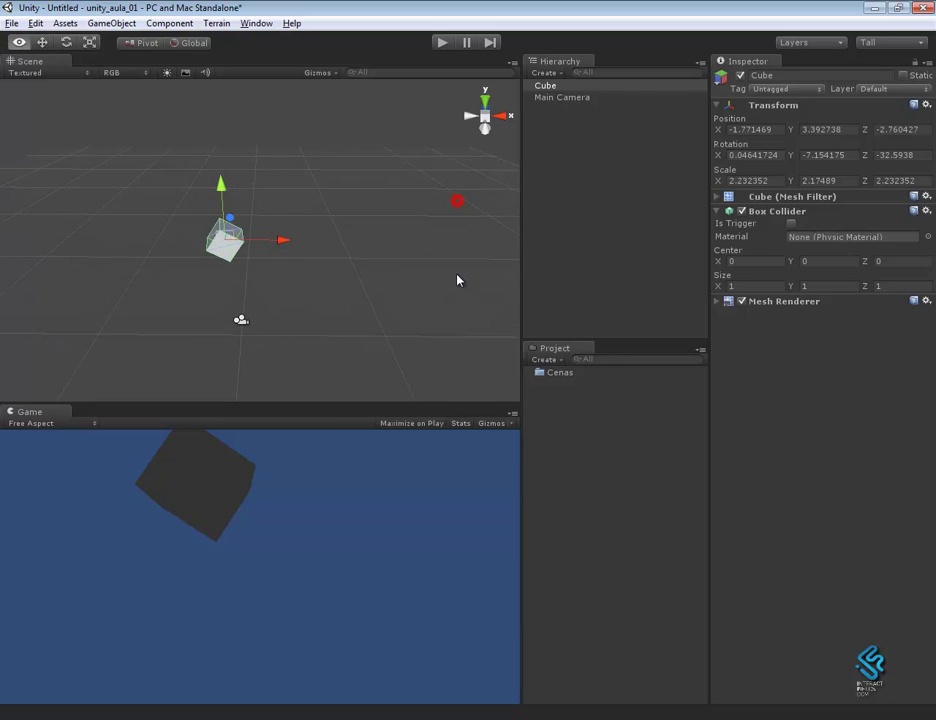
Raise the cube on its local Y, then move it back on global Z to (-3.313542, 5.989307, -4.906144)
{"action": "left_click", "coordinate": [202, 44]}
{"action": "mouse_move", "coordinate": [254, 192]}
{"action": "left_mouse_down"}
{"action": "mouse_move", "coordinate": [292, 272]}
{"action": "mouse_move", "coordinate": [286, 244]}
{"action": "mouse_move", "coordinate": [237, 206]}
{"action": "left_mouse_up"}
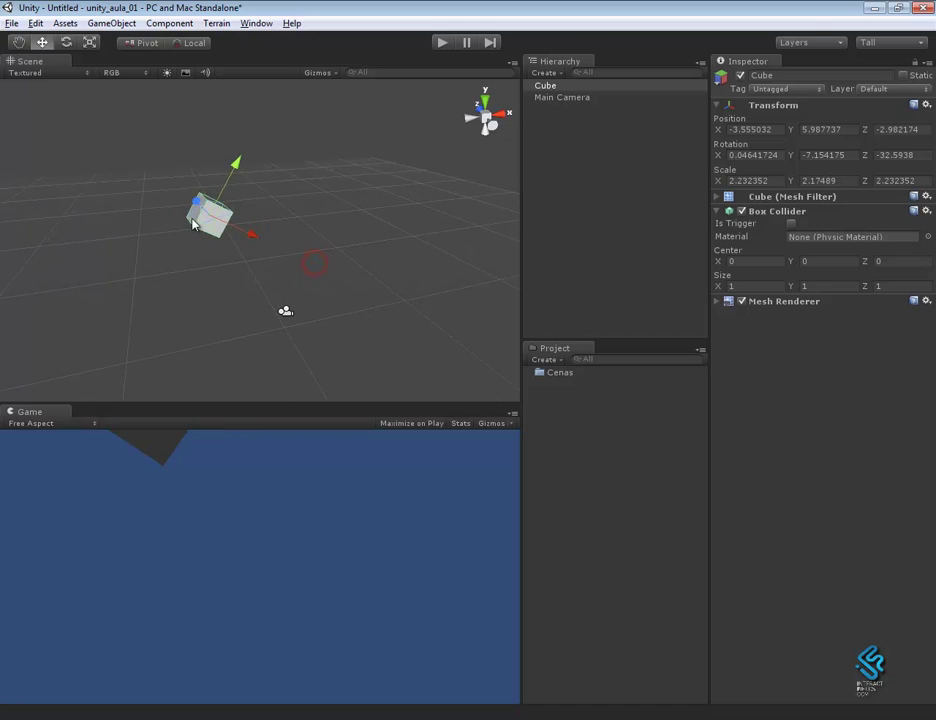
{"action": "mouse_move", "coordinate": [395, 296]}
{"action": "left_mouse_down", "text": "alt"}
{"action": "mouse_move", "coordinate": [230, 226]}
{"action": "mouse_move", "coordinate": [240, 225]}
{"action": "mouse_move", "coordinate": [209, 125]}
{"action": "left_mouse_up", "text": "alt"}
{"action": "left_click", "coordinate": [195, 43]}
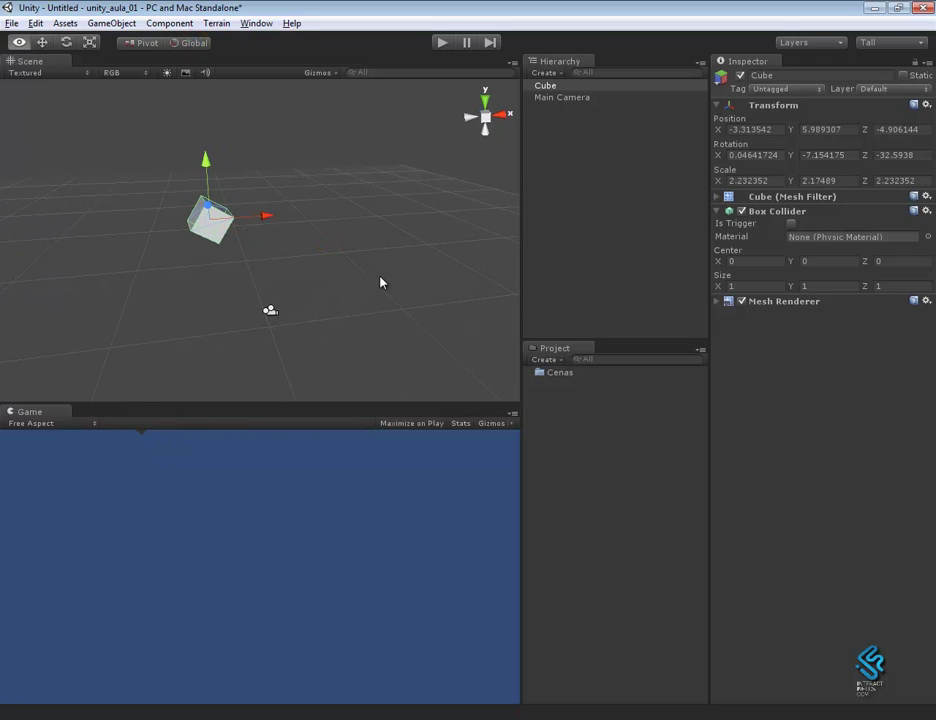
{"action": "right_click_drag", "start_coordinate": [380, 280], "coordinate": [378, 263], "text": "alt"}
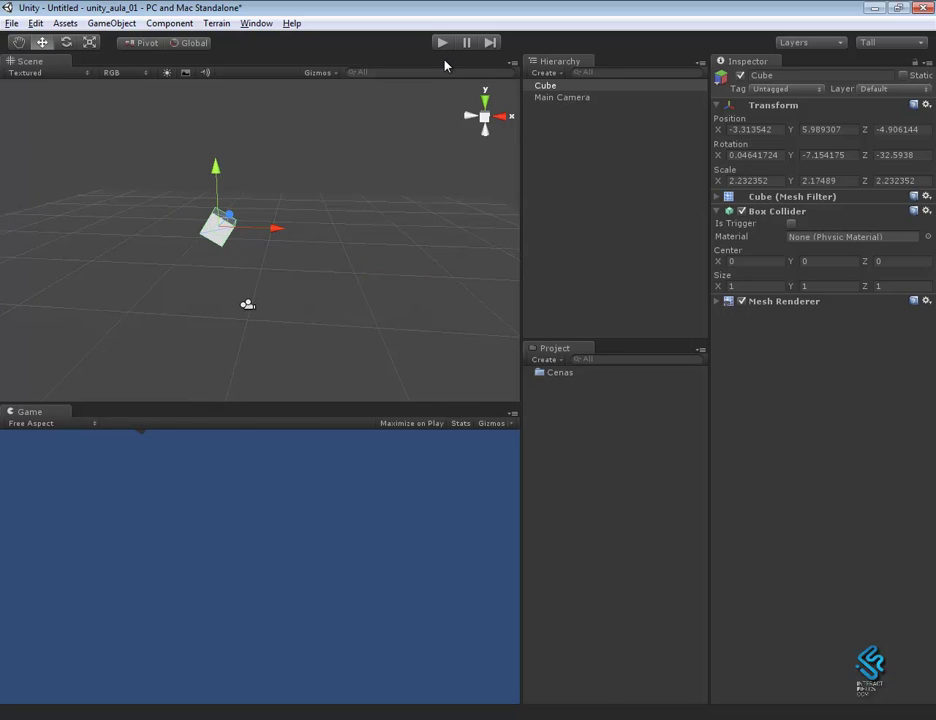
Orbit around the raised cube, then run Play and stop it
{"action": "left_click_drag", "start_coordinate": [347, 284], "coordinate": [397, 263], "text": "alt"}
{"action": "left_click_drag", "start_coordinate": [336, 266], "coordinate": [451, 290], "text": "alt"}
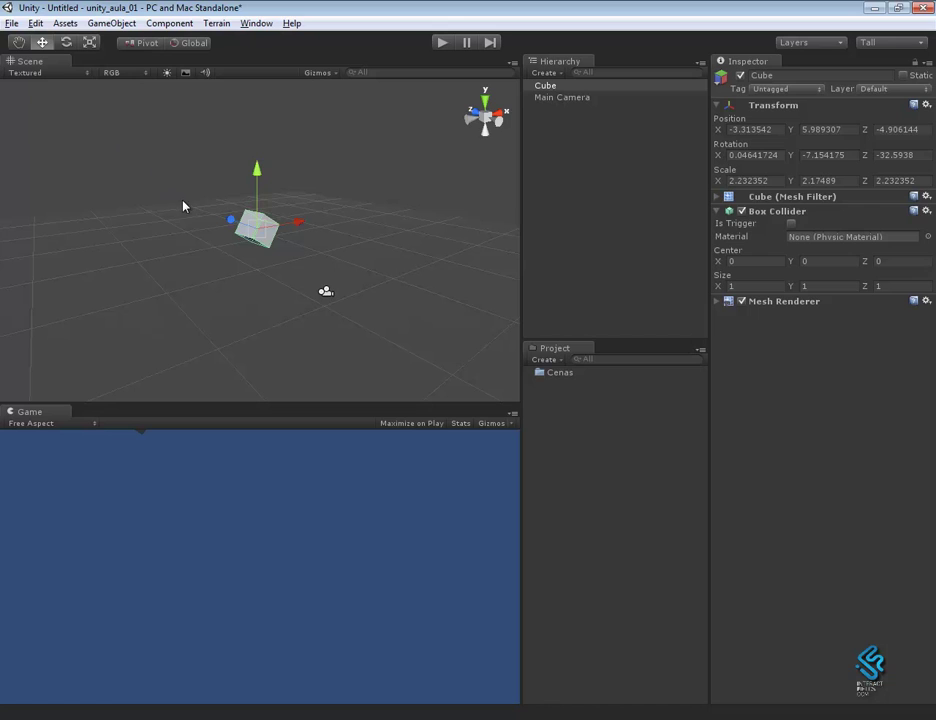
{"action": "left_click_drag", "start_coordinate": [285, 292], "coordinate": [313, 311], "text": "alt"}
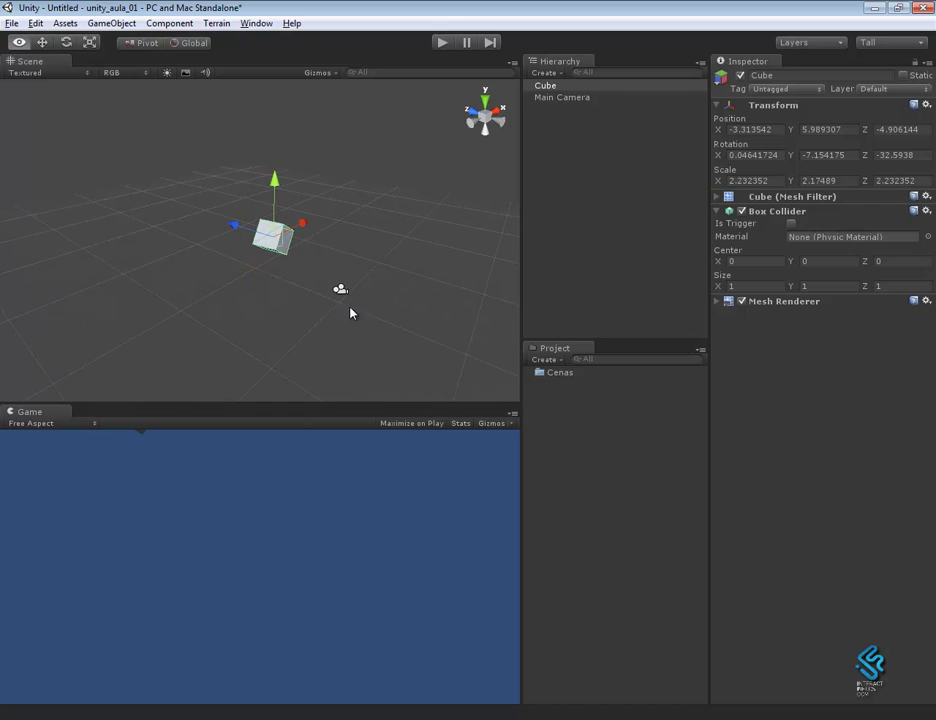
{"action": "mouse_move", "coordinate": [351, 313]}
{"action": "right_mouse_down", "text": "alt"}
{"action": "mouse_move", "coordinate": [345, 269]}
{"action": "mouse_move", "coordinate": [362, 326]}
{"action": "right_mouse_up", "text": "alt"}
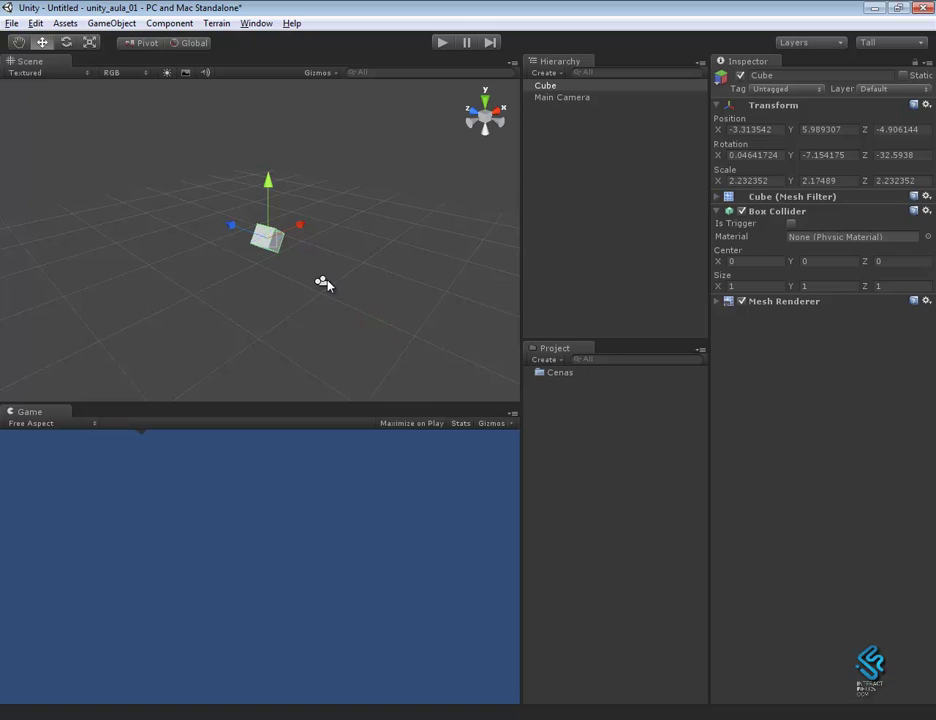
{"action": "left_click_drag", "start_coordinate": [376, 316], "coordinate": [307, 284], "text": "alt"}
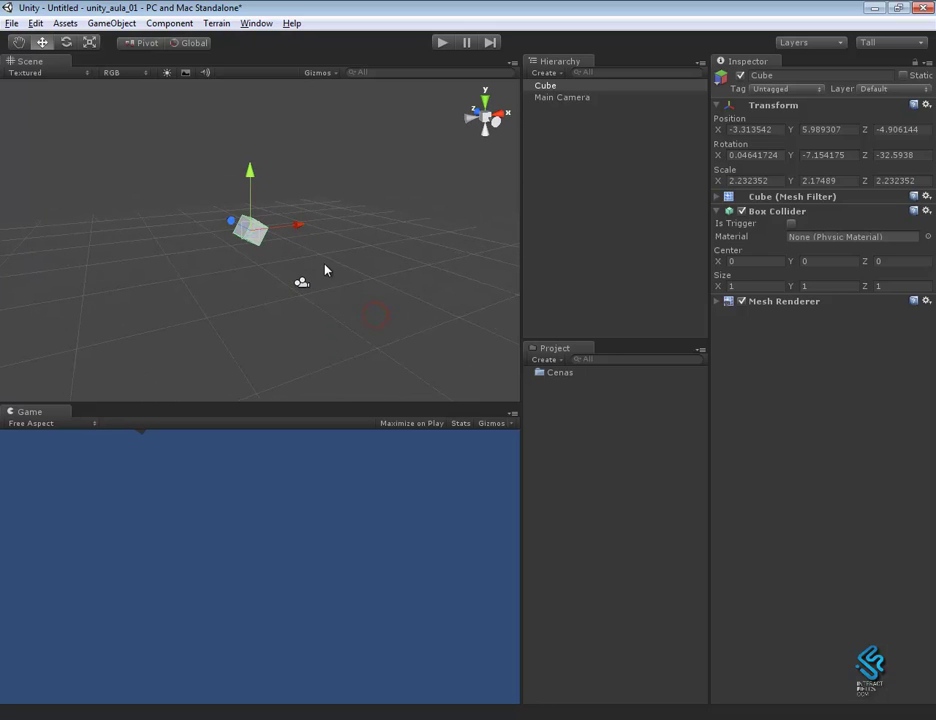
{"action": "left_click", "coordinate": [442, 44]}
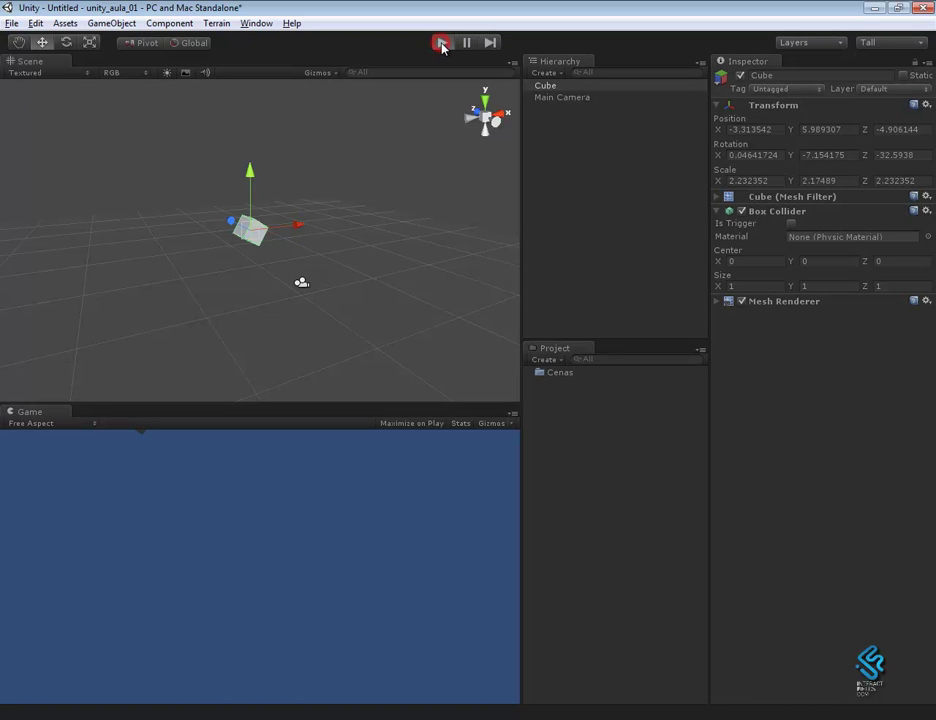
{"action": "left_click", "coordinate": [442, 44]}
{"action": "left_click_drag", "start_coordinate": [357, 383], "coordinate": [421, 321], "text": "alt"}
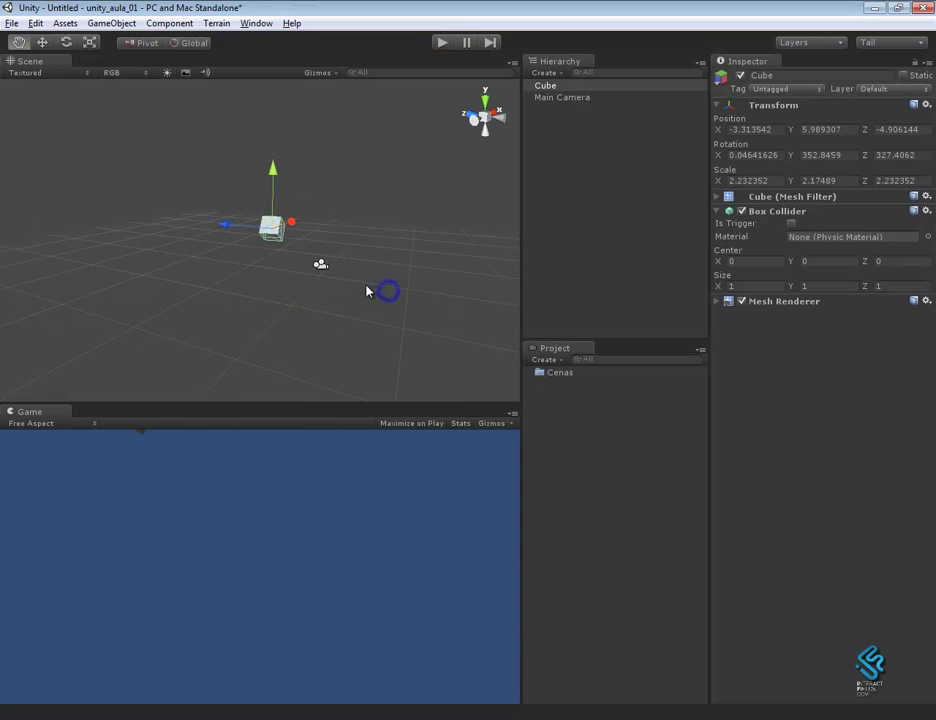
{"action": "left_click_drag", "start_coordinate": [378, 310], "coordinate": [329, 285], "text": "alt"}
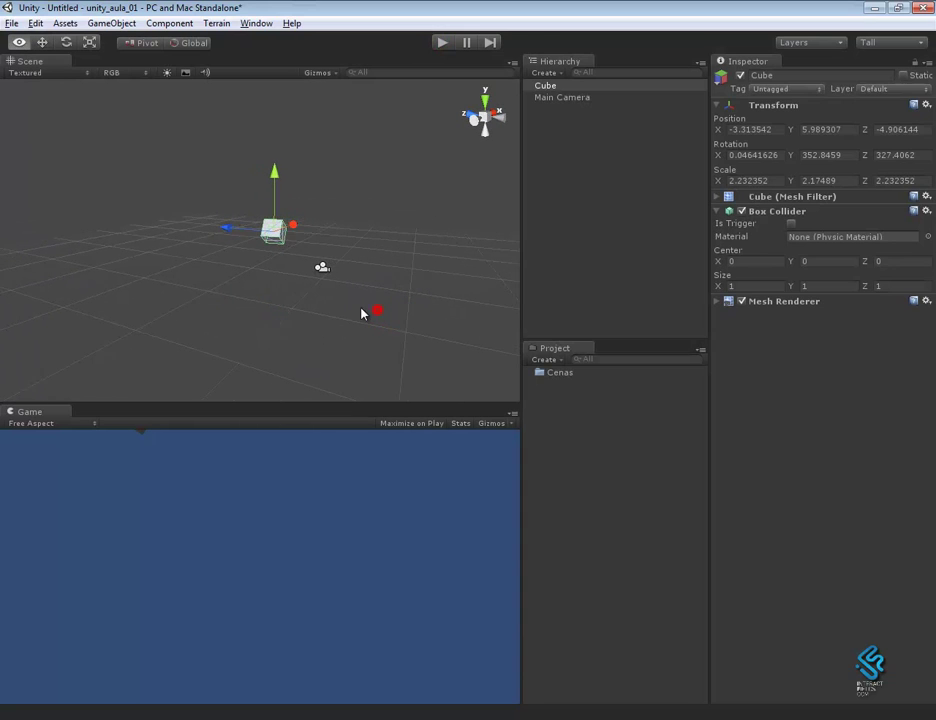
Pull the Main Camera back along Z to -22.86778 so the cube is in frame, then reselect the Cube
{"action": "left_click", "coordinate": [325, 272]}
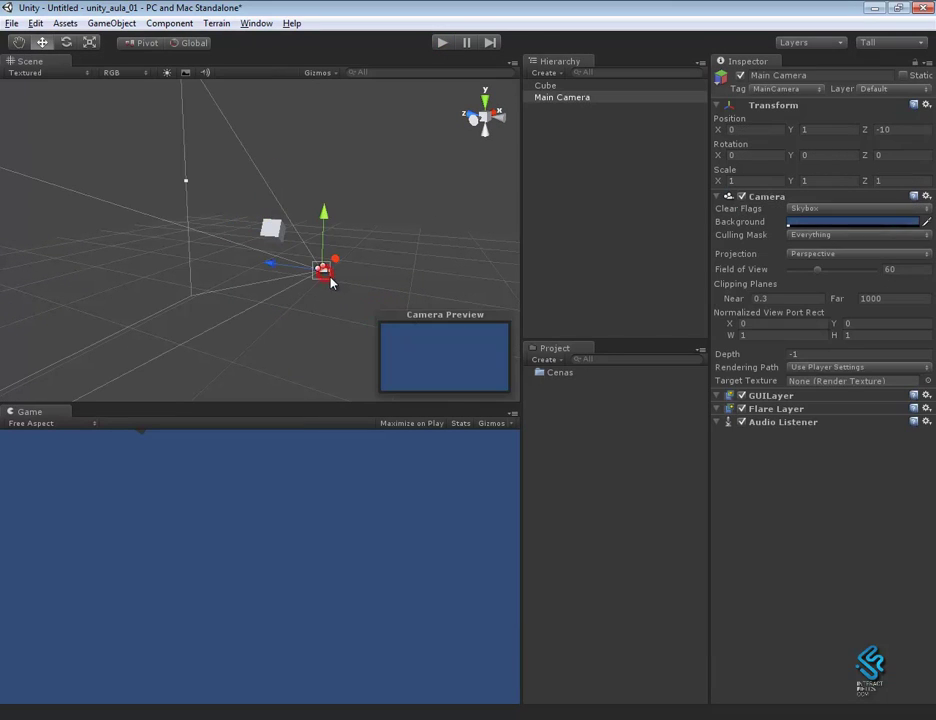
{"action": "left_click", "coordinate": [272, 266]}
{"action": "left_click_drag", "start_coordinate": [275, 270], "coordinate": [360, 315]}
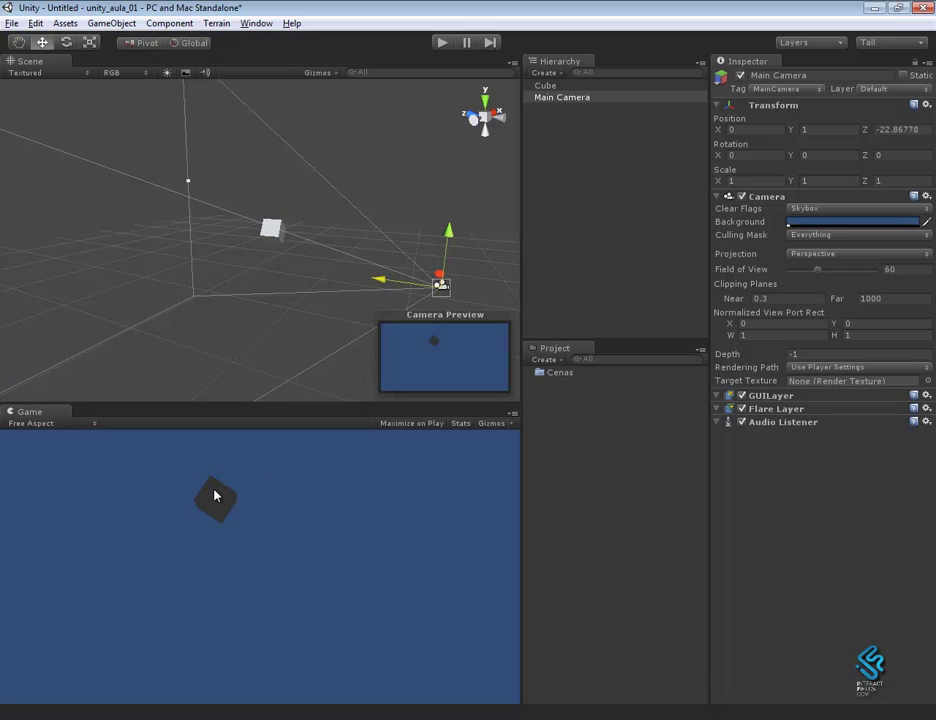
{"action": "left_click", "coordinate": [276, 240]}
Add a Rigidbody component to the Cube from Component > Physics
{"action": "left_click", "coordinate": [168, 23]}
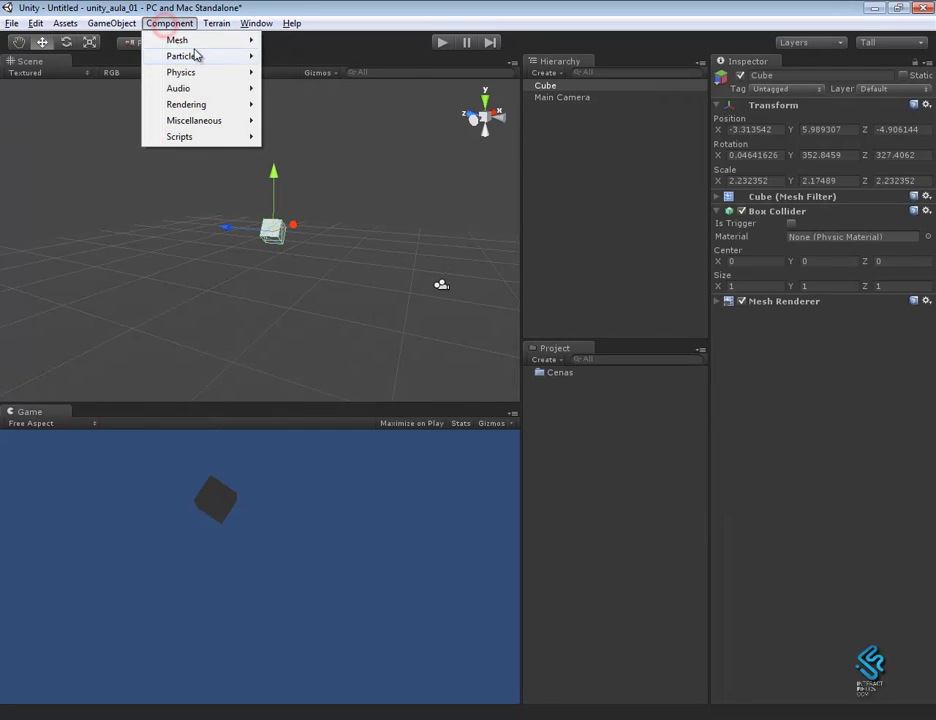
{"action": "mouse_move", "coordinate": [196, 73]}
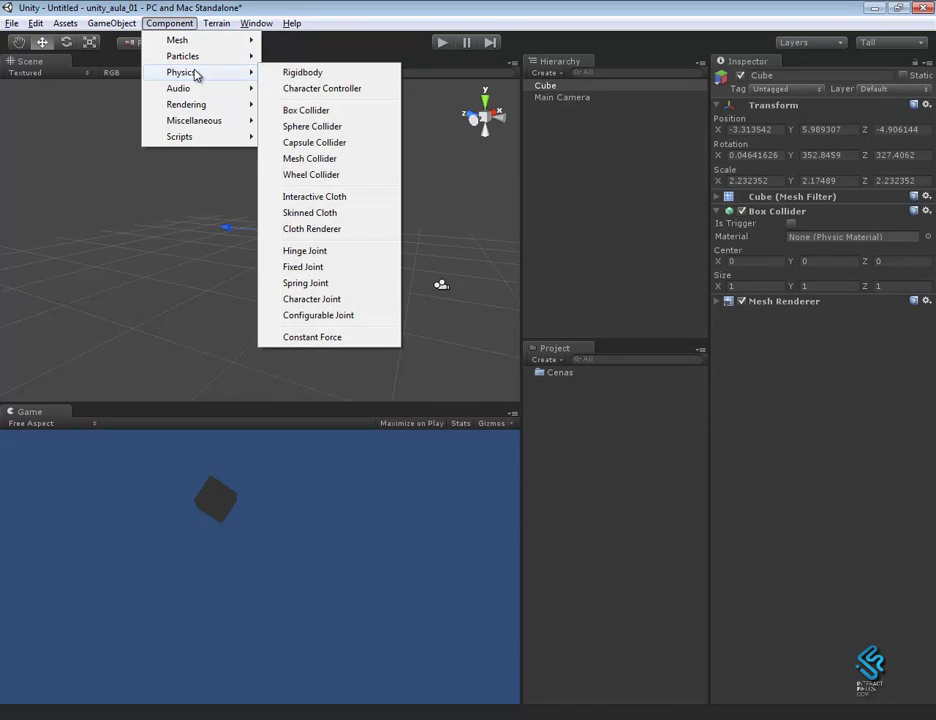
{"action": "left_click", "coordinate": [302, 73]}
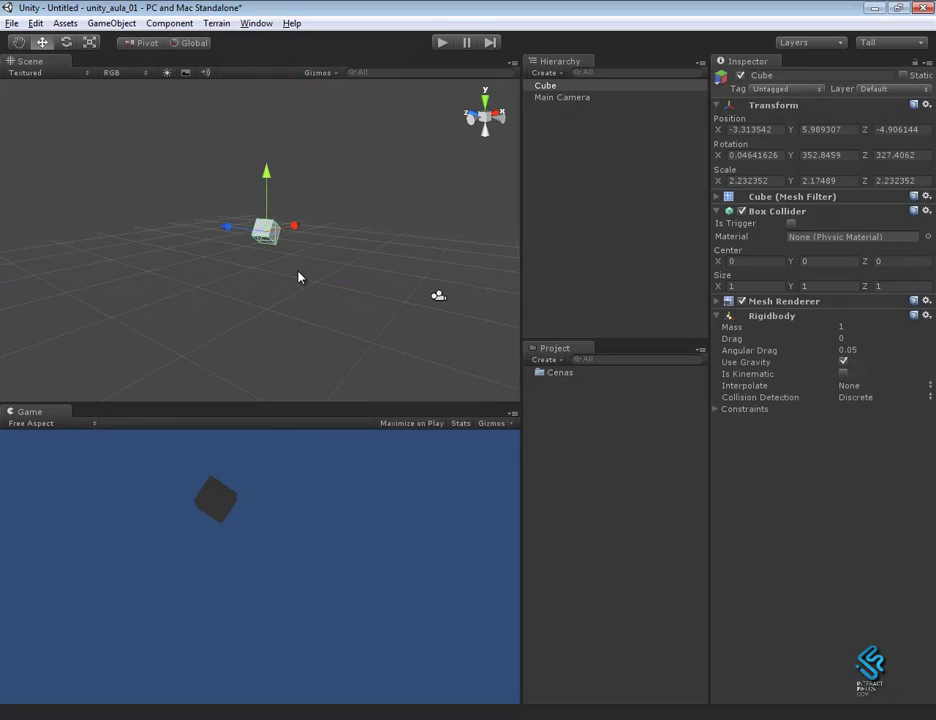
Play the scene twice to watch the cube fall, stopping each run
{"action": "left_click", "coordinate": [442, 44]}
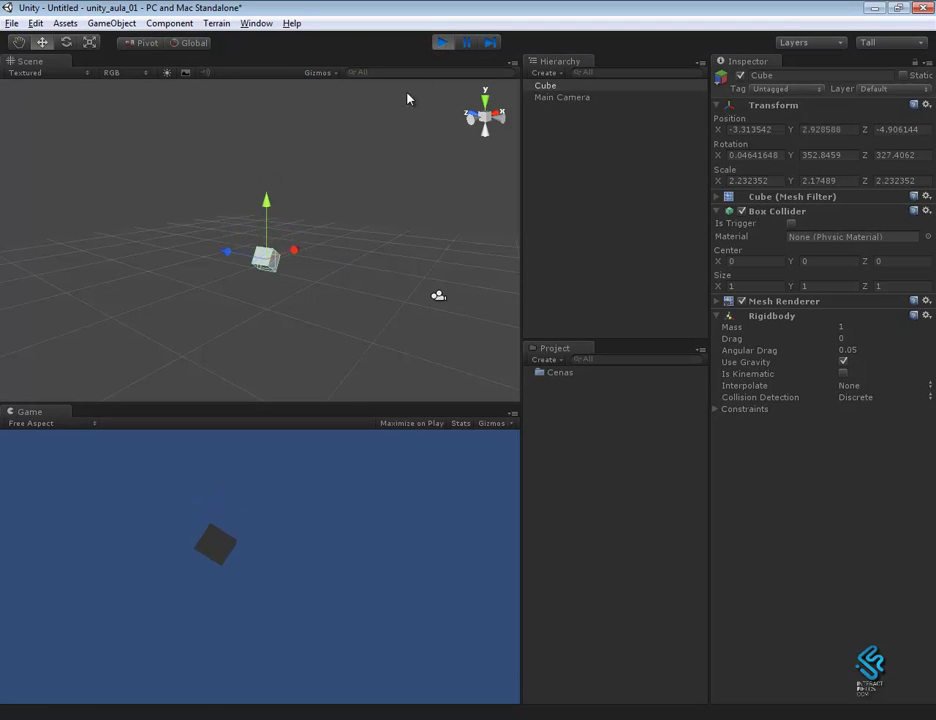
{"action": "left_click", "coordinate": [440, 42]}
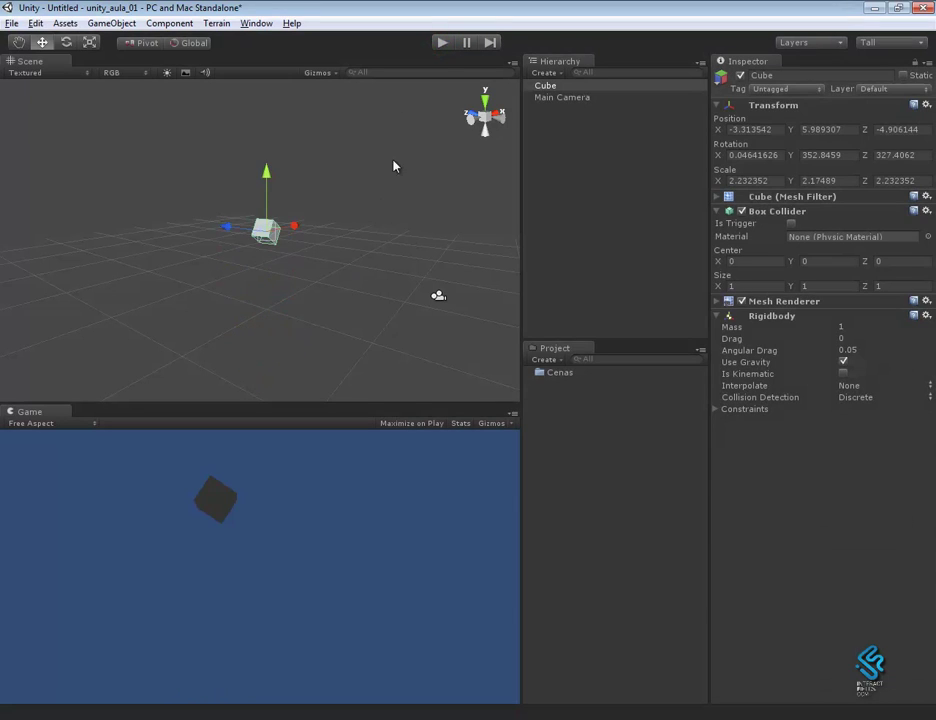
{"action": "left_click", "coordinate": [440, 44]}
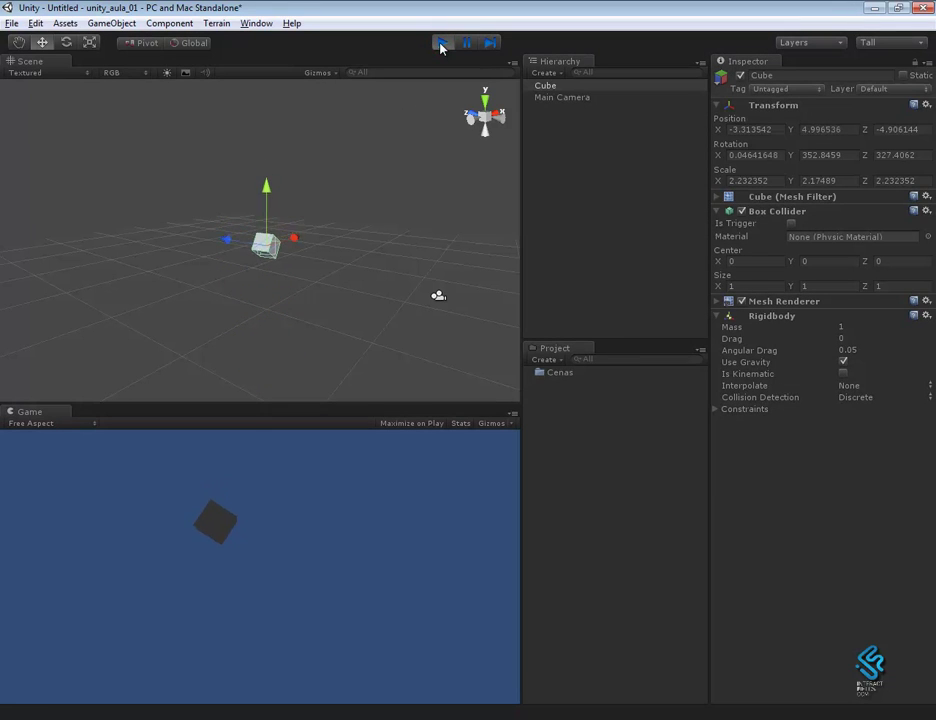
{"action": "left_click", "coordinate": [442, 44]}
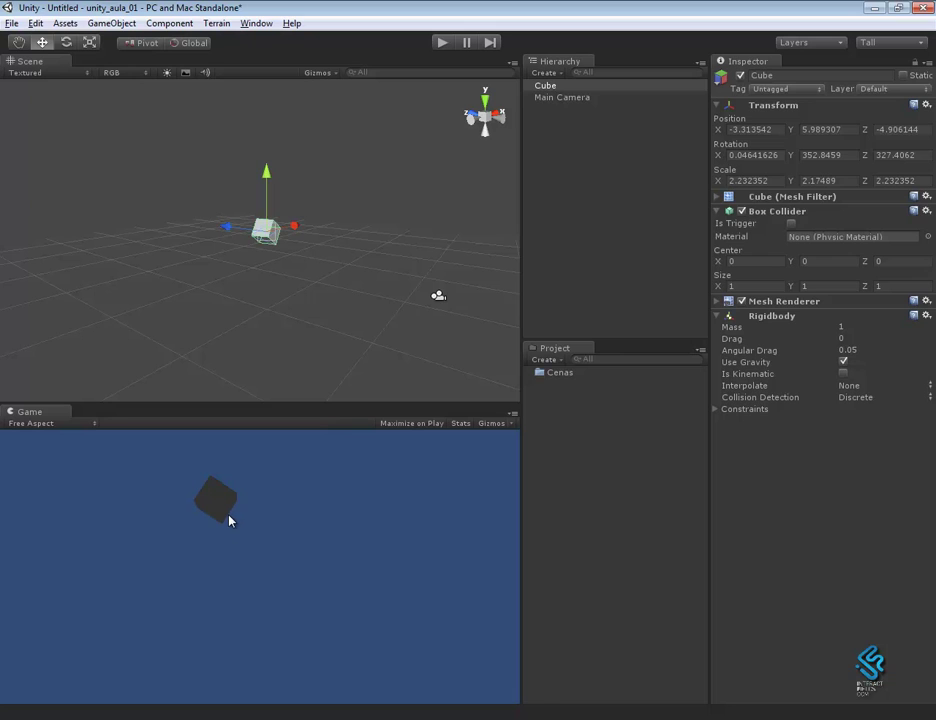
{"action": "left_click", "coordinate": [440, 297]}
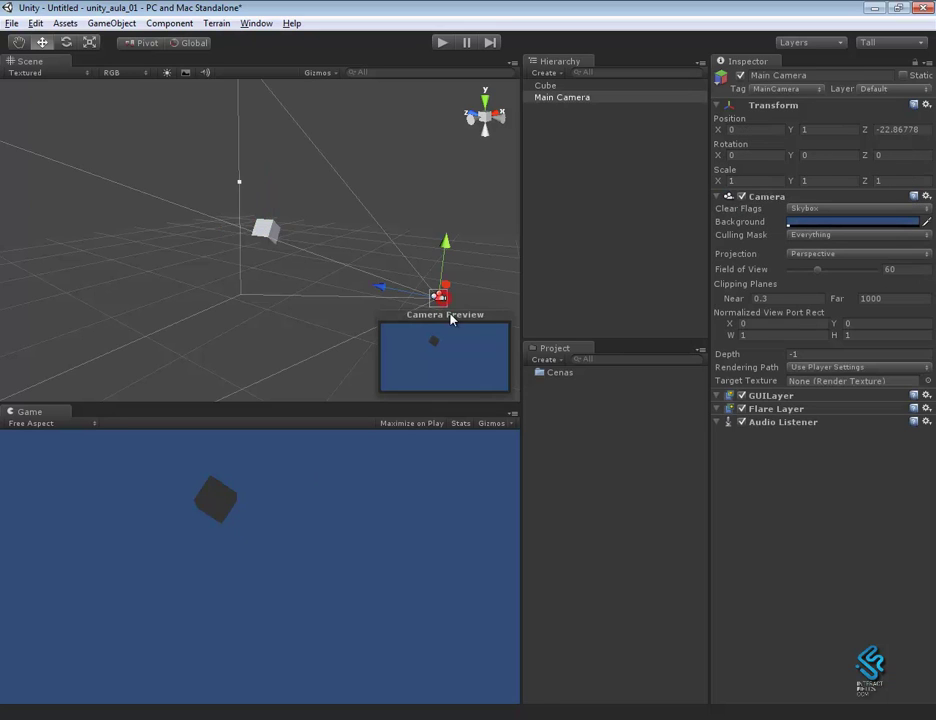
{"action": "left_click_drag", "start_coordinate": [330, 326], "coordinate": [383, 330], "text": "alt"}
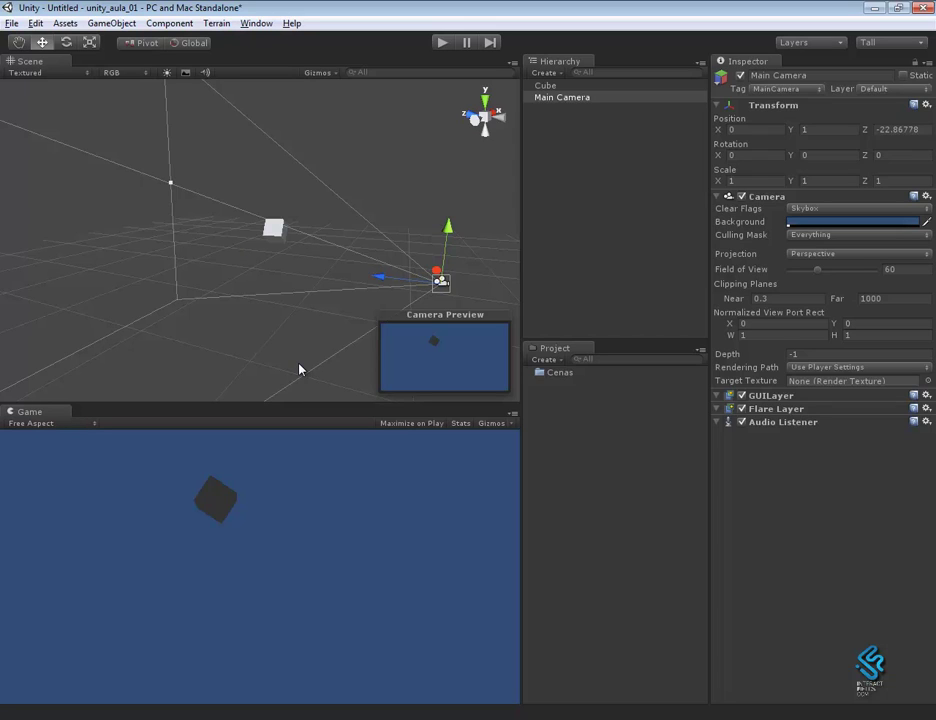
{"action": "left_click", "coordinate": [443, 44]}
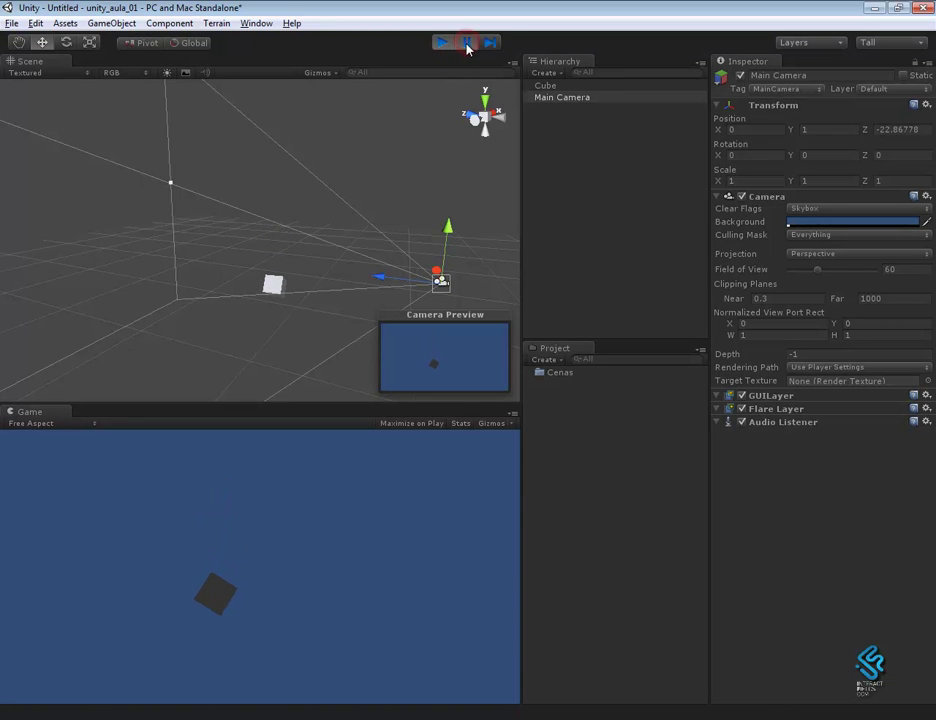
{"action": "mouse_move", "coordinate": [309, 286]}
{"action": "left_mouse_down", "text": "alt"}
{"action": "mouse_move", "coordinate": [344, 241]}
{"action": "mouse_move", "coordinate": [281, 272]}
{"action": "mouse_move", "coordinate": [405, 207]}
{"action": "left_mouse_up", "text": "alt"}
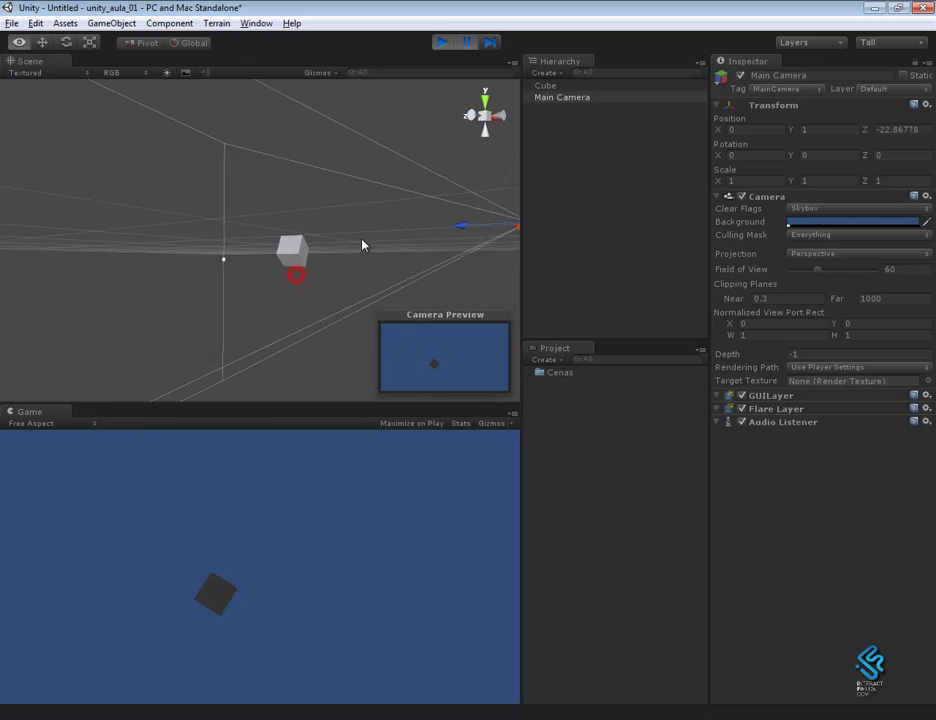
{"action": "left_click", "coordinate": [494, 46]}
{"action": "left_click", "coordinate": [494, 46]}
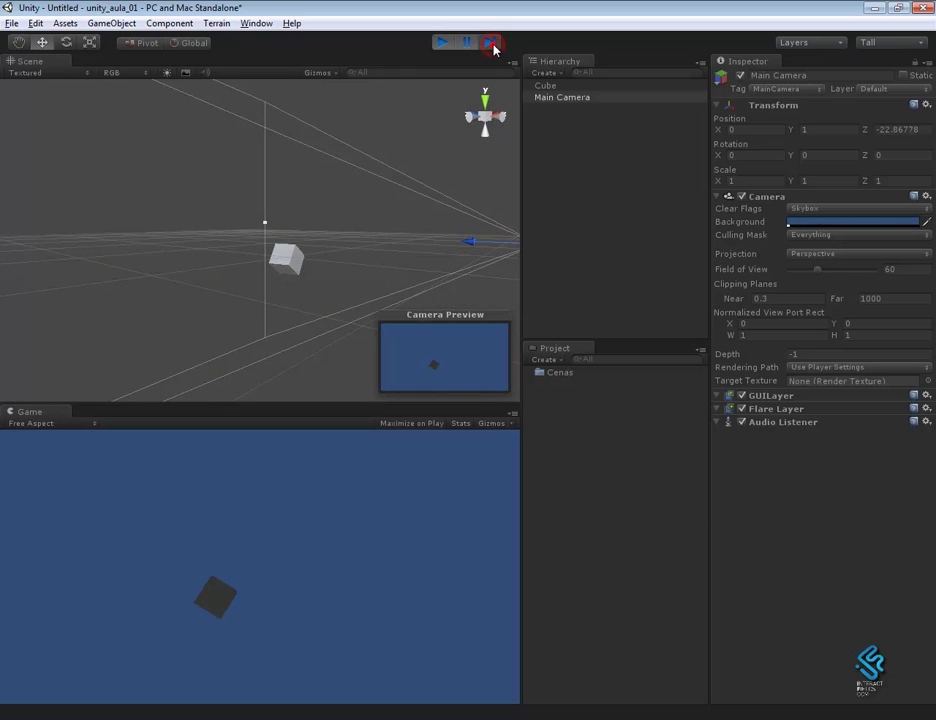
{"action": "left_click", "coordinate": [494, 46]}
{"action": "left_click", "coordinate": [494, 46]}
{"action": "left_click", "coordinate": [494, 46]}
{"action": "left_click", "coordinate": [494, 46]}
{"action": "left_click", "coordinate": [494, 46]}
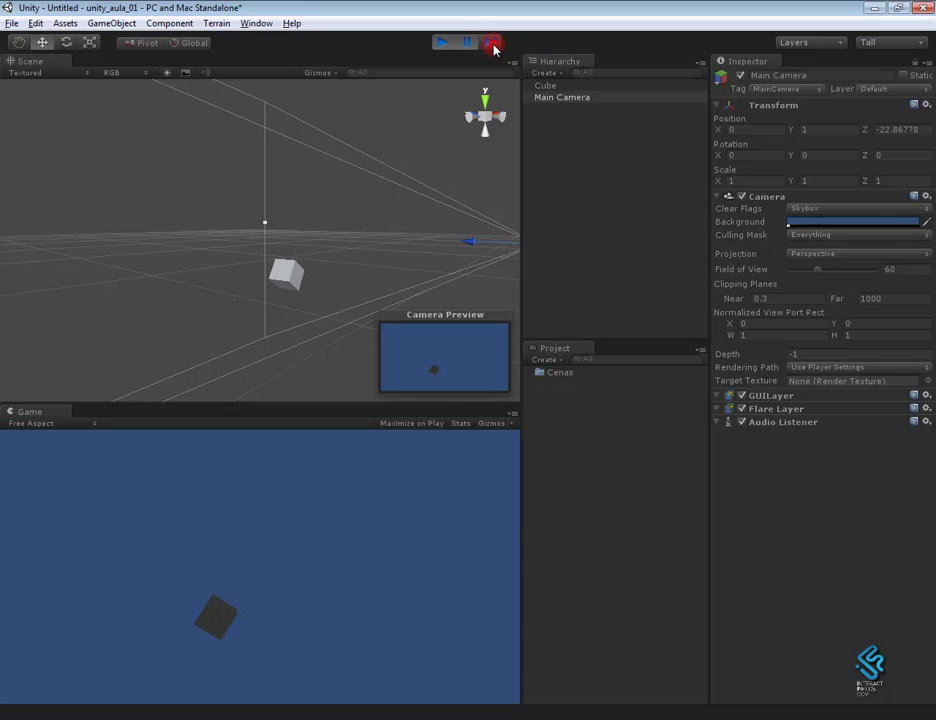
{"action": "left_click", "coordinate": [494, 46]}
{"action": "left_click", "coordinate": [494, 46]}
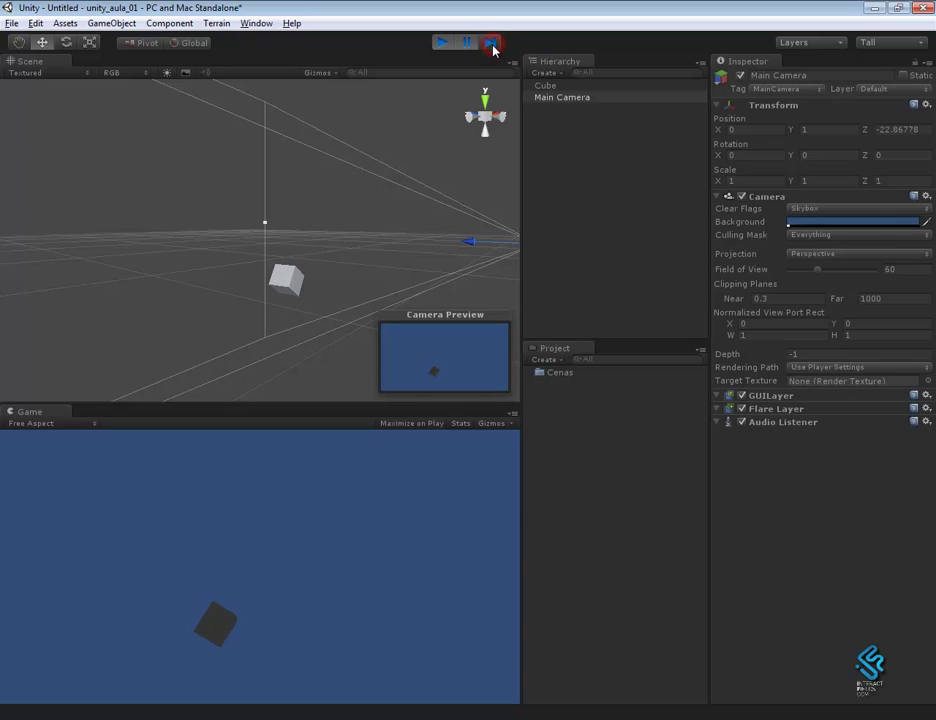
{"action": "left_click", "coordinate": [442, 43]}
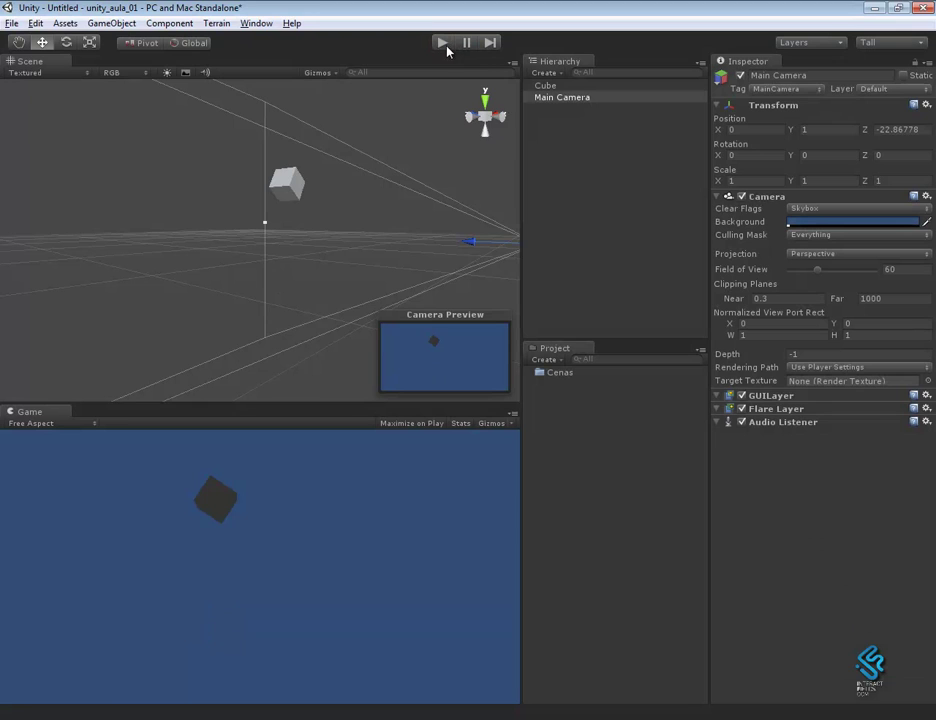
{"action": "left_click_drag", "start_coordinate": [381, 237], "coordinate": [327, 279], "text": "alt"}
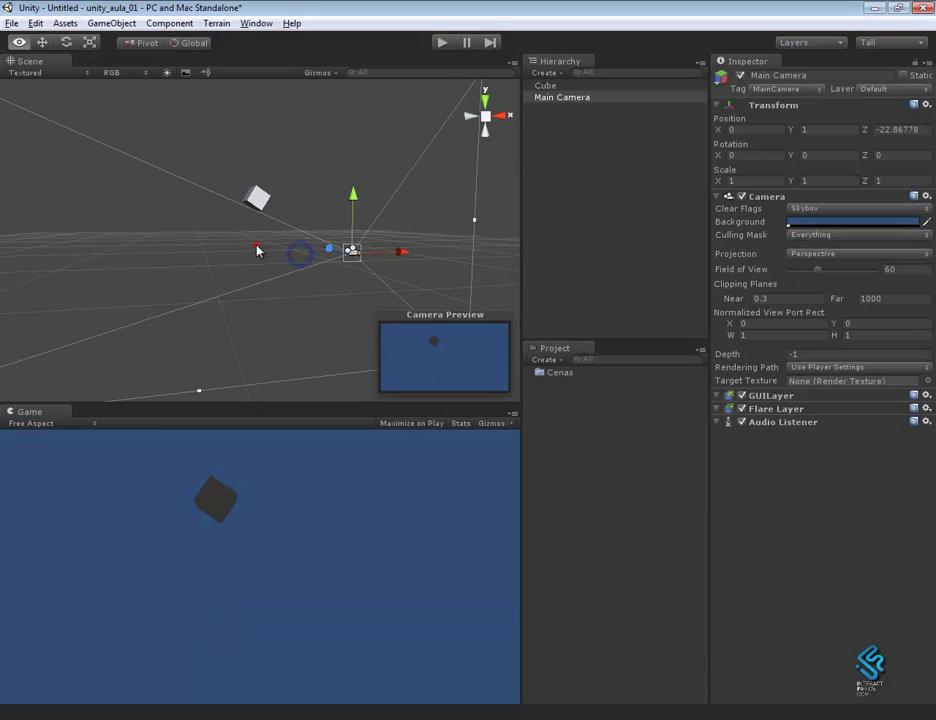
{"action": "left_click_drag", "start_coordinate": [282, 298], "coordinate": [336, 319], "text": "alt"}
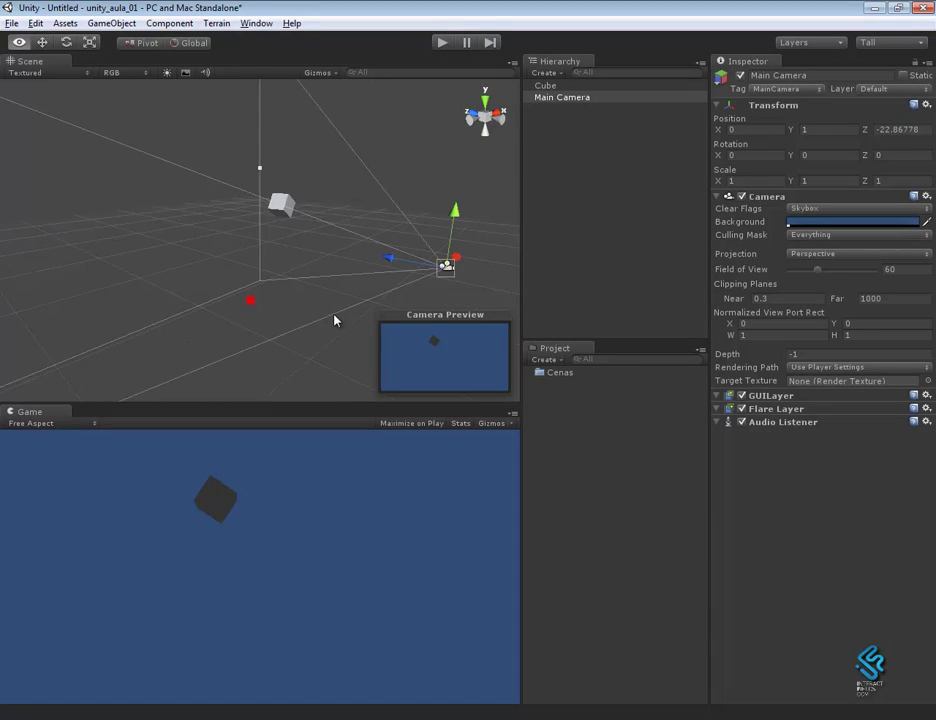
{"action": "left_click", "coordinate": [292, 210]}
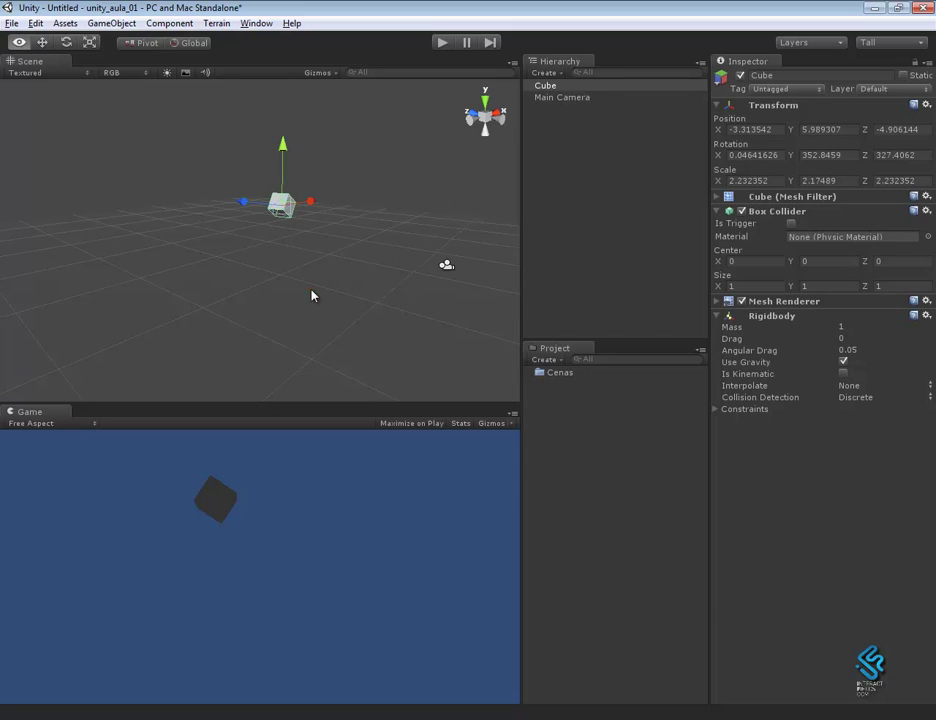
{"action": "left_click_drag", "start_coordinate": [313, 295], "coordinate": [336, 290], "text": "alt"}
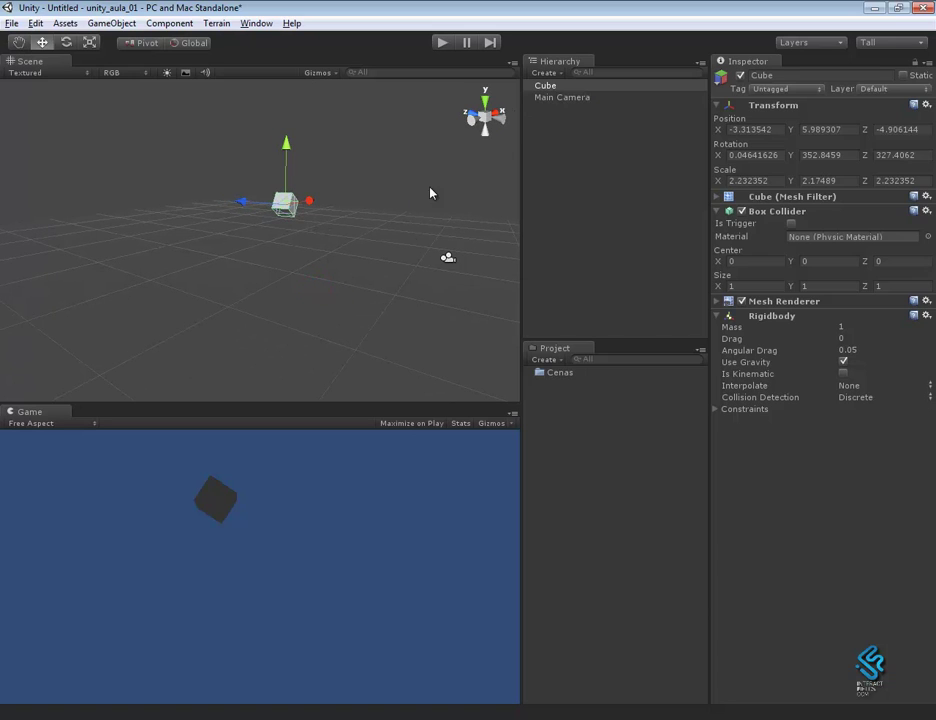
{"action": "left_click_drag", "start_coordinate": [430, 193], "coordinate": [361, 290], "text": "alt"}
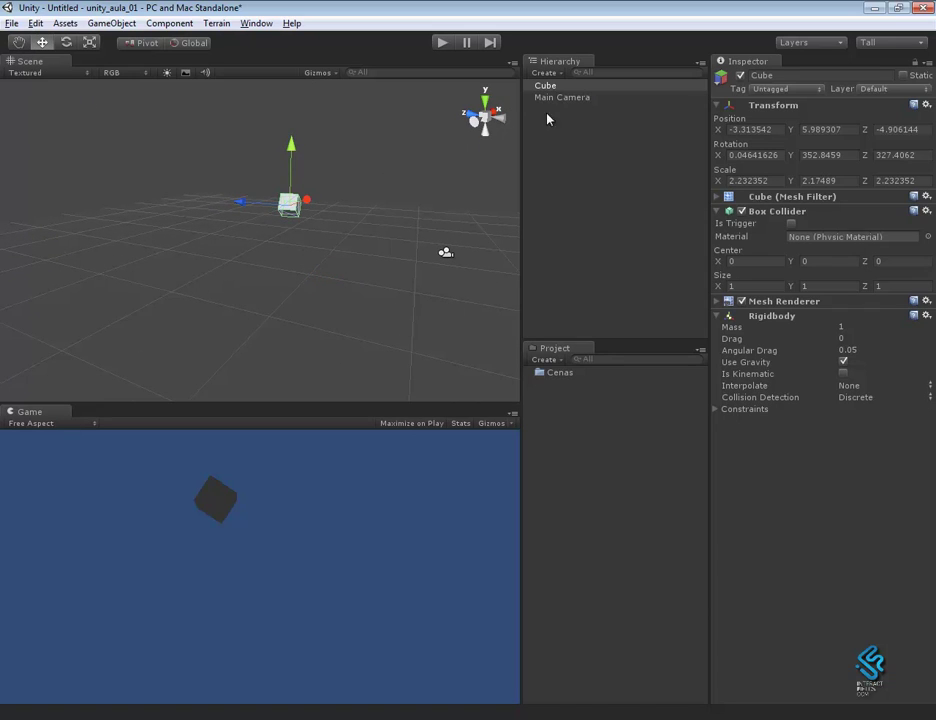
{"action": "left_click_drag", "start_coordinate": [332, 259], "coordinate": [242, 257], "text": "alt"}
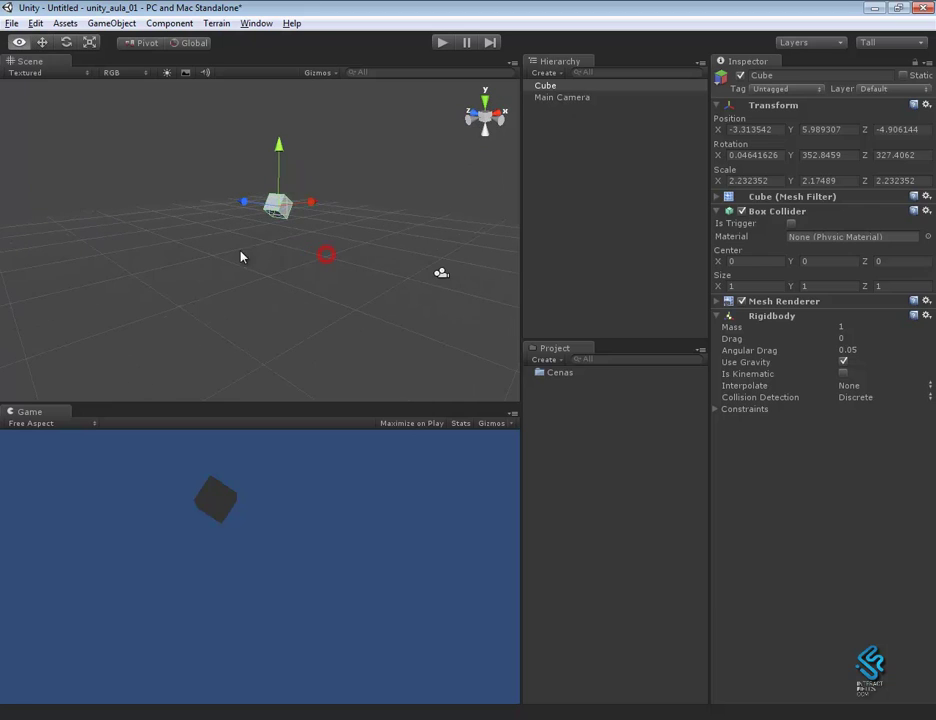
{"action": "left_click", "coordinate": [438, 276]}
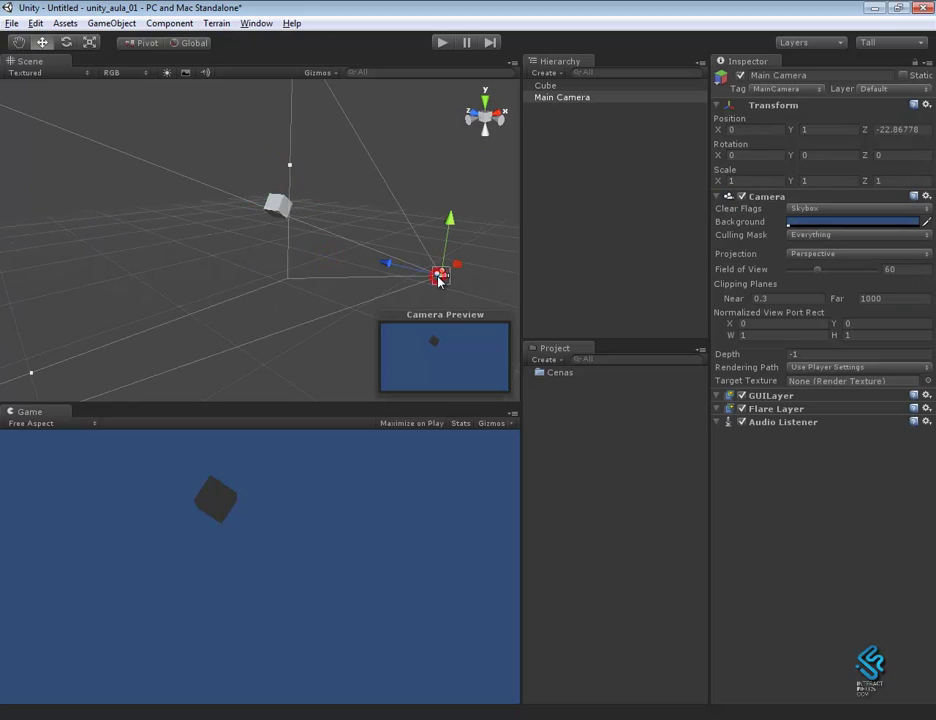
{"action": "left_click", "coordinate": [568, 98]}
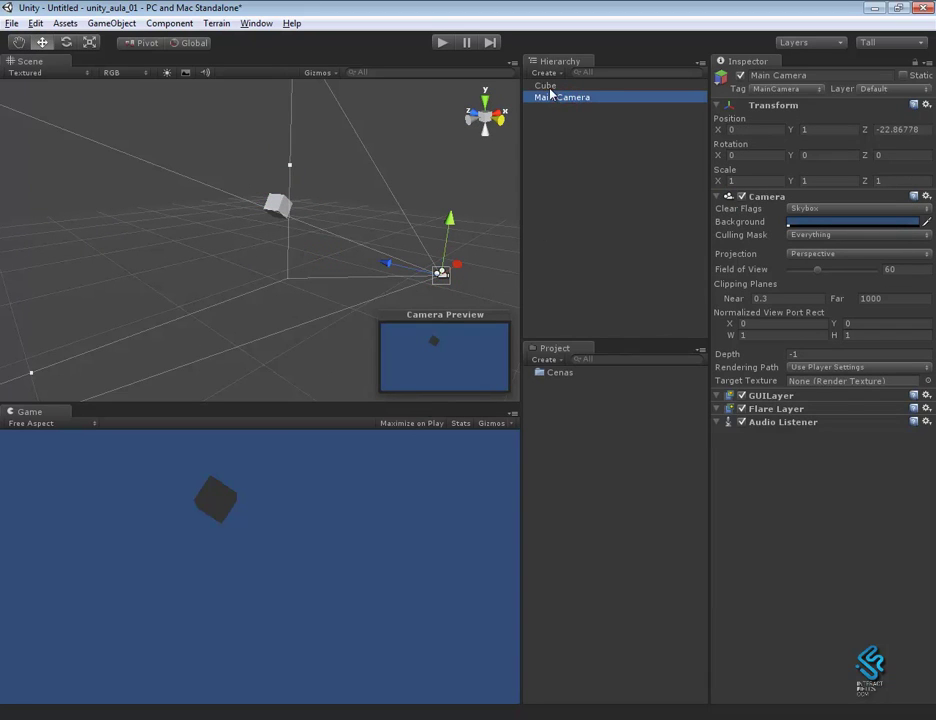
{"action": "left_click", "coordinate": [540, 86]}
{"action": "left_click_drag", "start_coordinate": [345, 230], "coordinate": [292, 240], "text": "alt"}
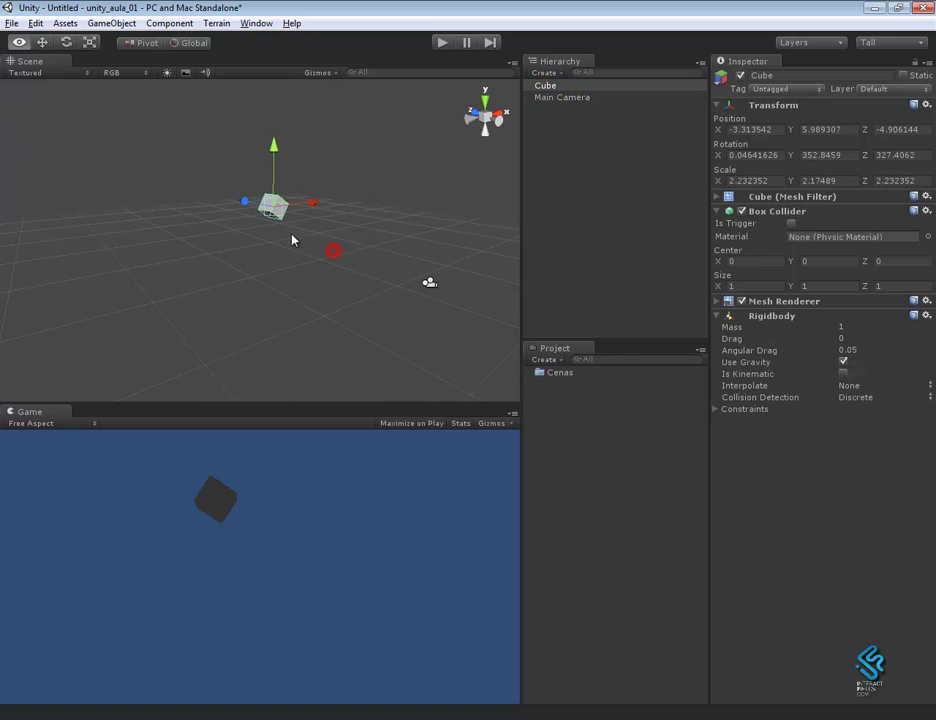
Duplicate the Cube, shift the copy right to X 9.48, and select the second Cube
{"action": "right_click", "coordinate": [545, 90]}
{"action": "left_click", "coordinate": [588, 129]}
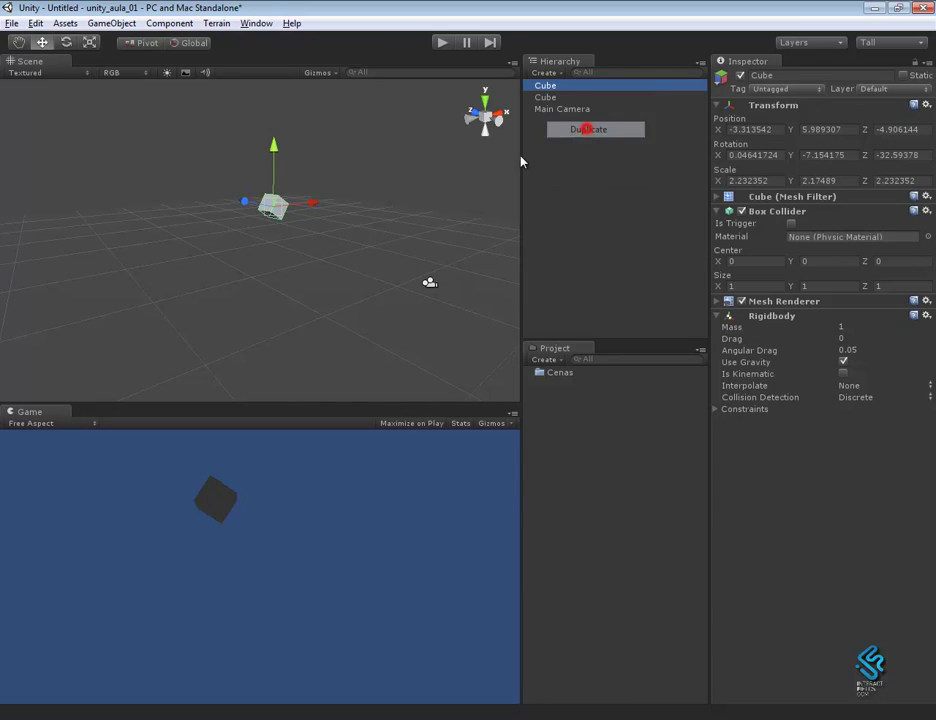
{"action": "left_click_drag", "start_coordinate": [318, 206], "coordinate": [388, 200]}
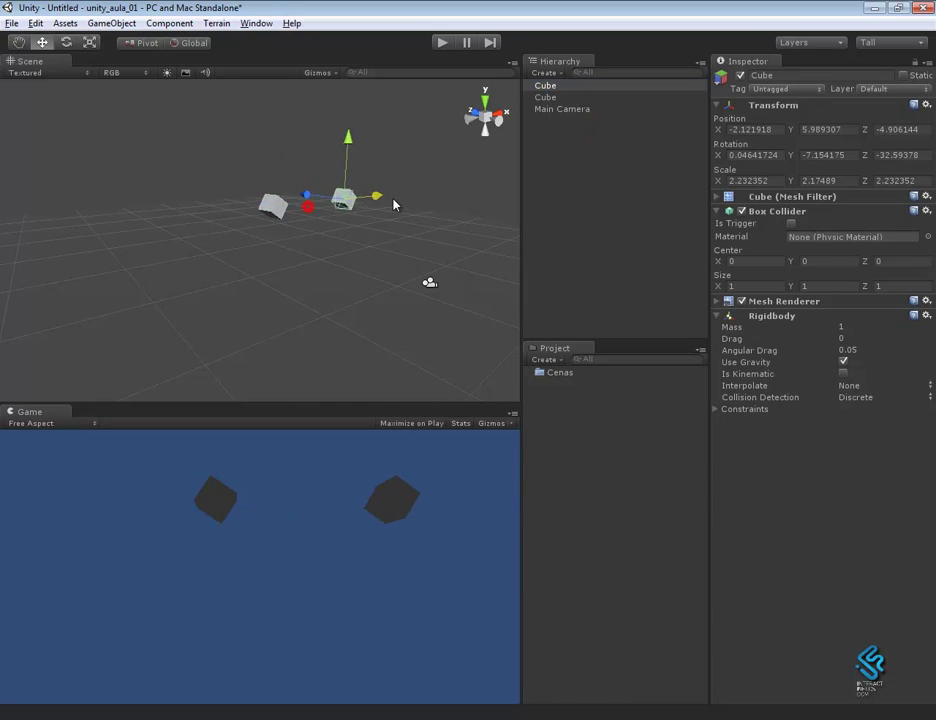
{"action": "left_click", "coordinate": [551, 97]}
{"action": "left_click", "coordinate": [549, 86]}
{"action": "left_click", "coordinate": [549, 98]}
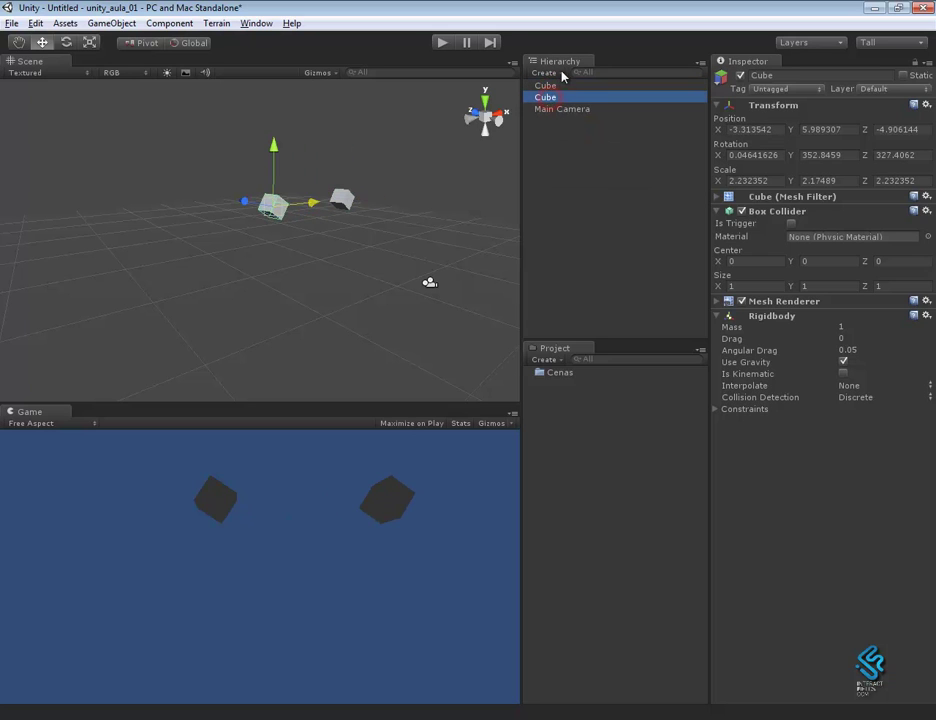
Move the right cube left along X and raise it along Y above the other cube
{"action": "mouse_move", "coordinate": [332, 260]}
{"action": "left_mouse_down", "text": "alt"}
{"action": "mouse_move", "coordinate": [397, 267]}
{"action": "mouse_move", "coordinate": [368, 283]}
{"action": "left_mouse_up", "text": "alt"}
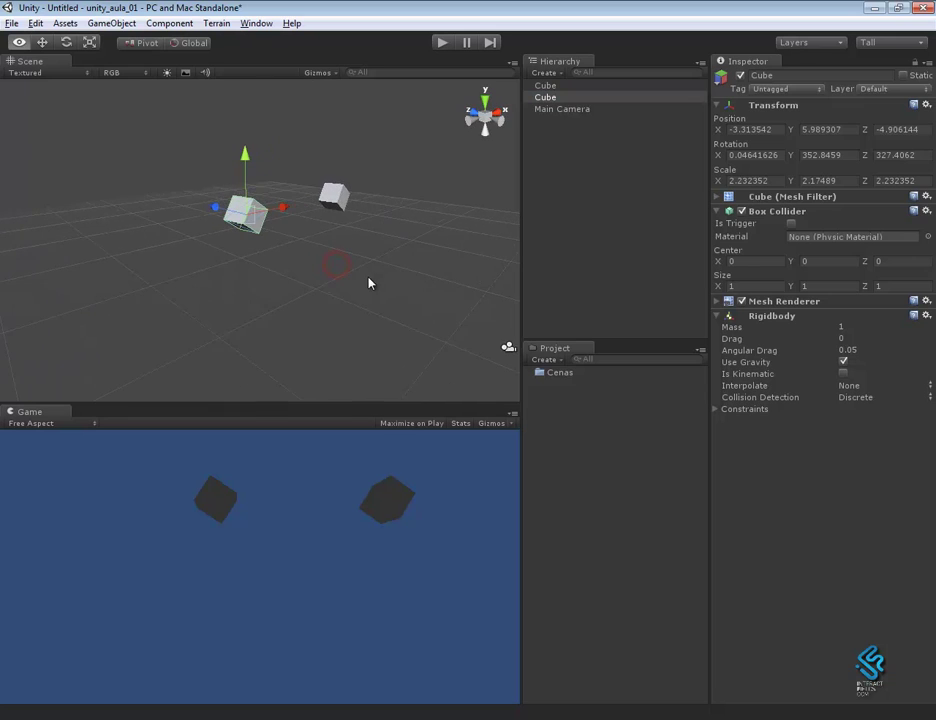
{"action": "mouse_move", "coordinate": [439, 188]}
{"action": "left_mouse_down", "text": "alt"}
{"action": "mouse_move", "coordinate": [366, 234]}
{"action": "mouse_move", "coordinate": [325, 242]}
{"action": "left_mouse_up", "text": "alt"}
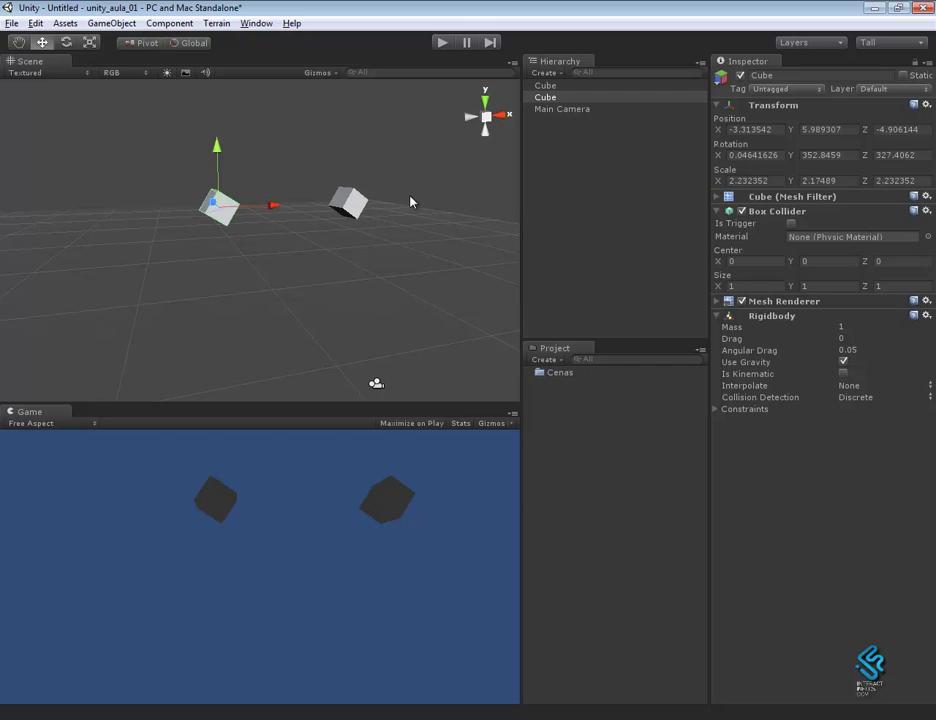
{"action": "left_click", "coordinate": [356, 210]}
{"action": "left_click_drag", "start_coordinate": [355, 257], "coordinate": [351, 277], "text": "alt"}
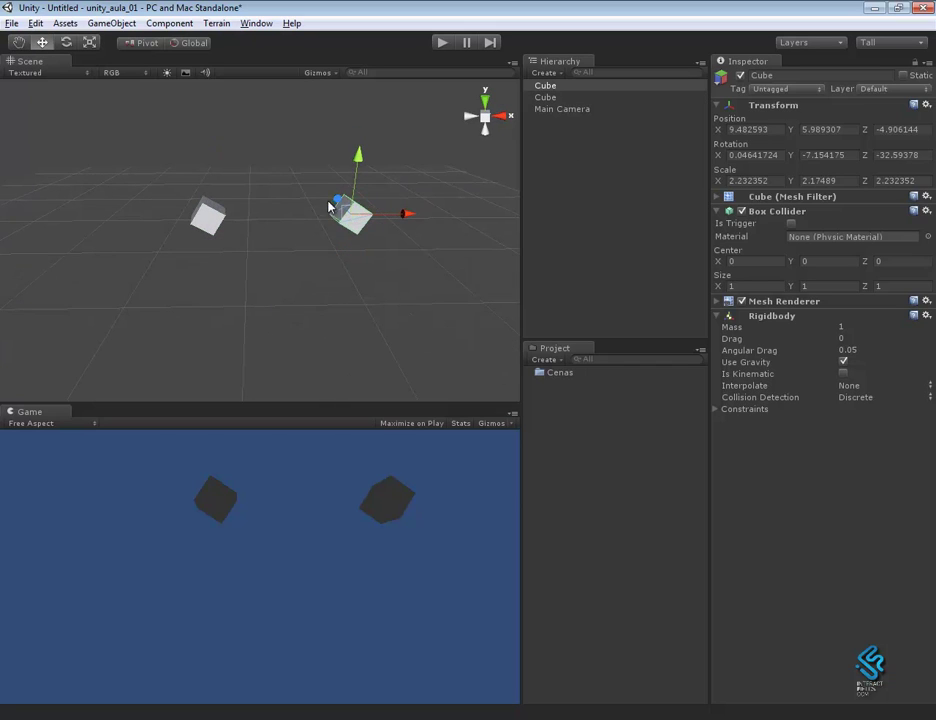
{"action": "left_click_drag", "start_coordinate": [390, 222], "coordinate": [263, 222]}
{"action": "mouse_move", "coordinate": [205, 160]}
{"action": "left_mouse_down"}
{"action": "mouse_move", "coordinate": [213, 110]}
{"action": "mouse_move", "coordinate": [272, 259]}
{"action": "mouse_move", "coordinate": [237, 205]}
{"action": "left_mouse_up"}
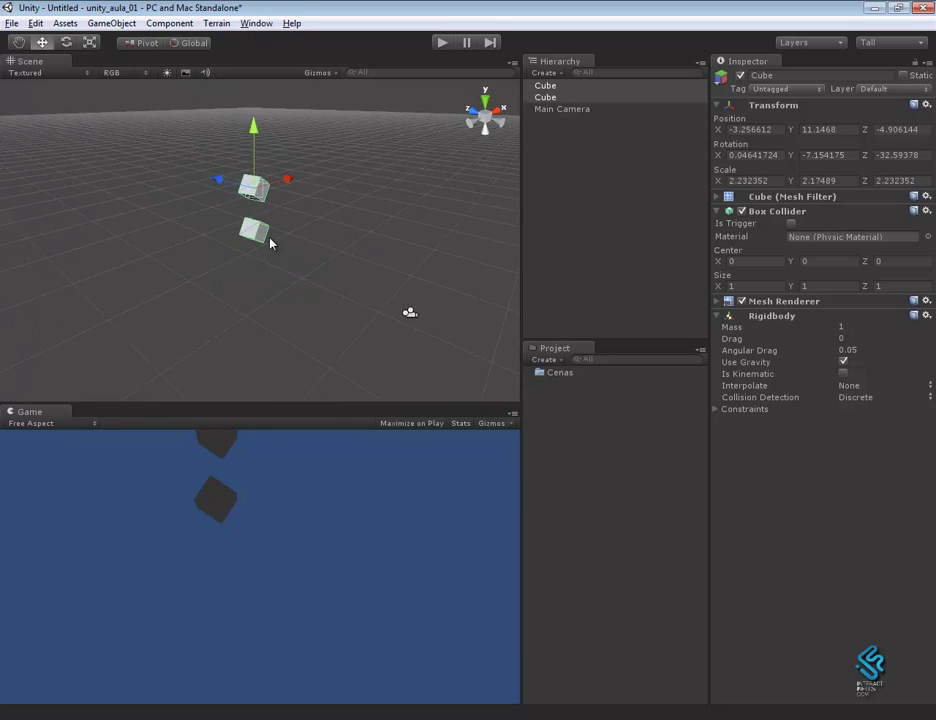
Frame the first Cube and orbit around the stacked pair to inspect them
{"action": "left_click", "coordinate": [249, 122]}
{"action": "left_click", "coordinate": [403, 196]}
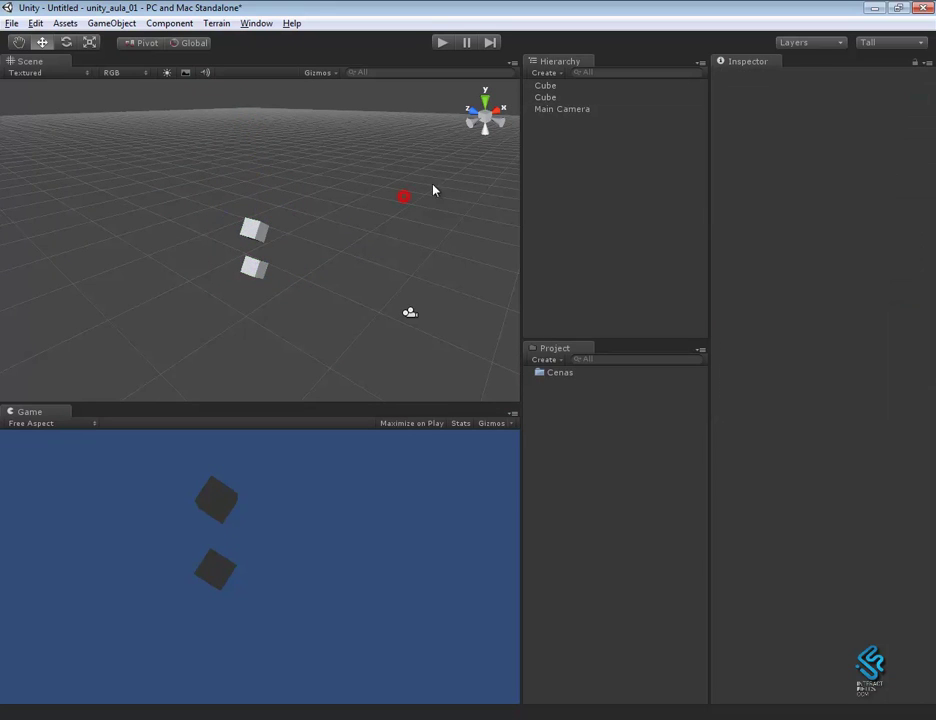
{"action": "double_click", "coordinate": [546, 86]}
{"action": "scroll", "coordinate": [230, 171], "scroll_direction": "down", "scroll_amount": 3}
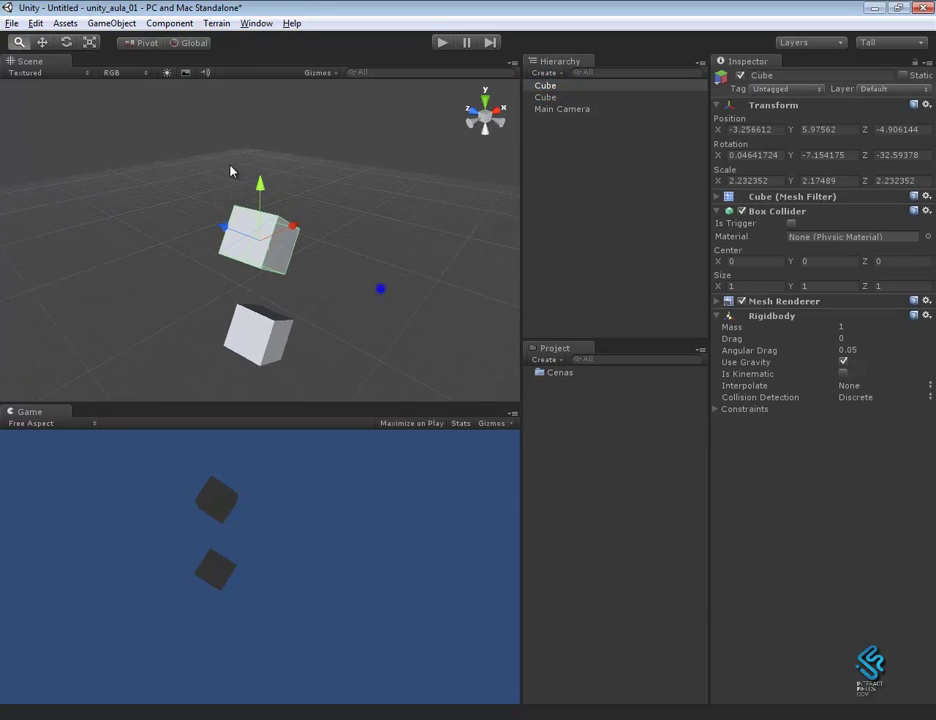
{"action": "left_click_drag", "start_coordinate": [230, 171], "coordinate": [306, 250], "text": "alt"}
{"action": "left_click", "coordinate": [545, 97]}
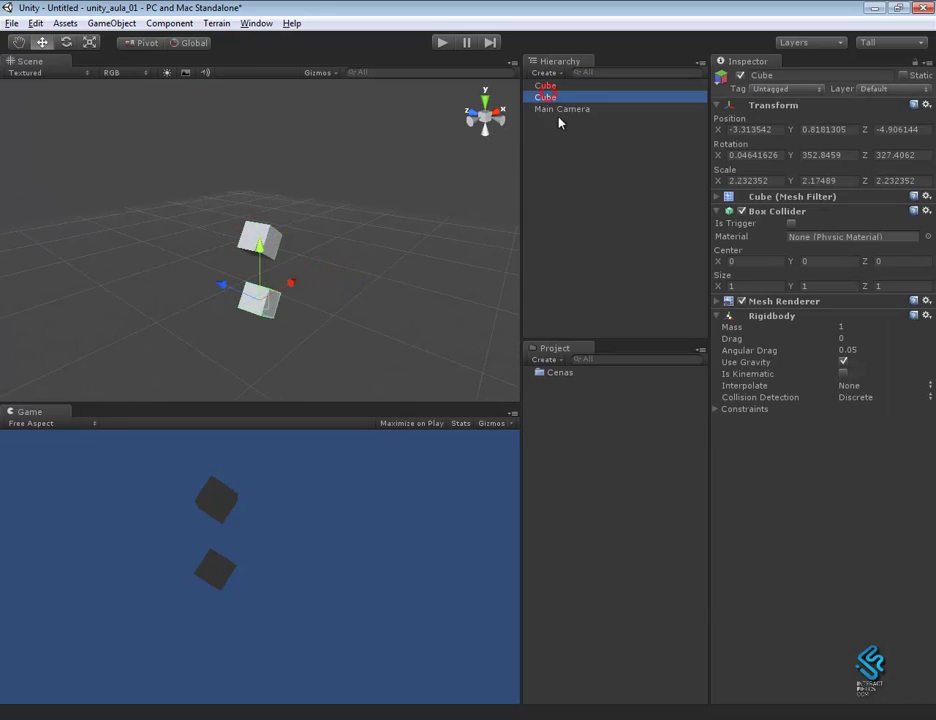
{"action": "left_click_drag", "start_coordinate": [409, 312], "coordinate": [372, 292], "text": "alt"}
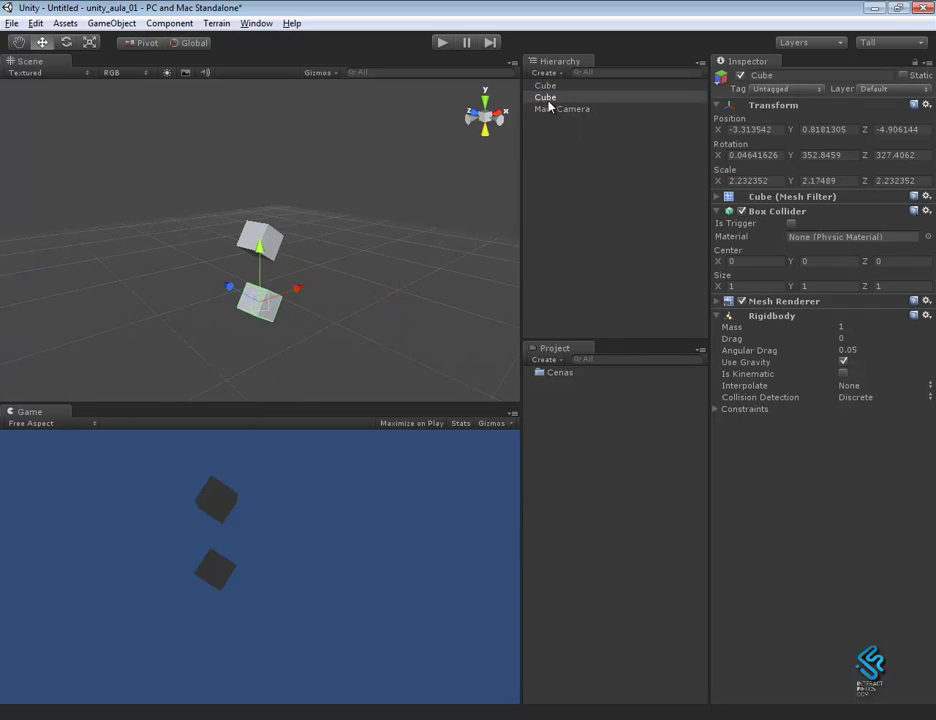
Make the second Cube a child of the first Cube in the Hierarchy
{"action": "left_click_drag", "start_coordinate": [548, 98], "coordinate": [553, 88]}
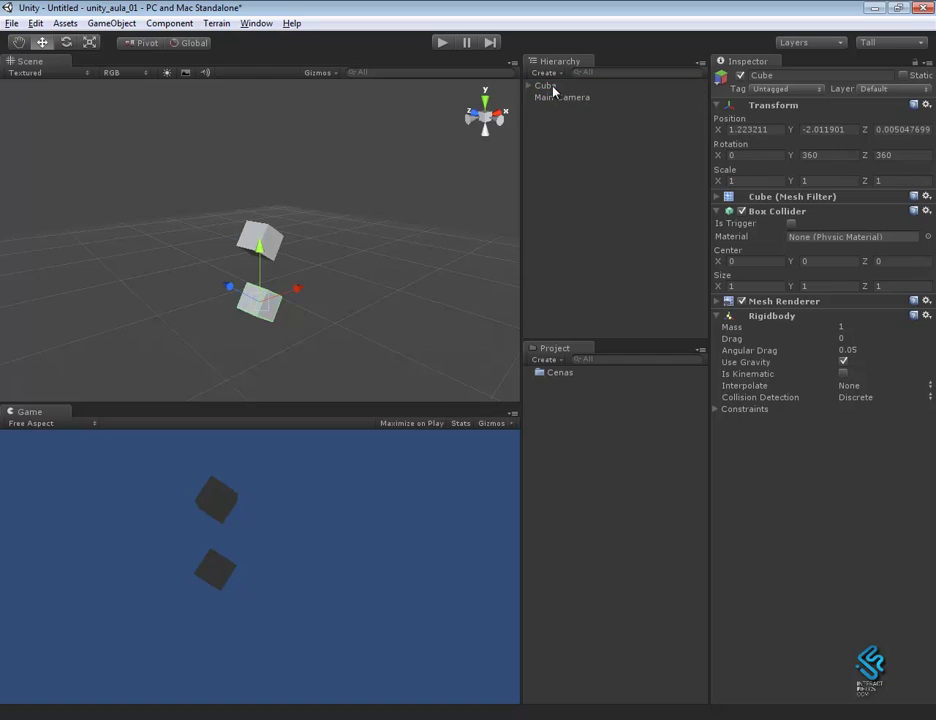
{"action": "left_click", "coordinate": [527, 85]}
{"action": "left_click", "coordinate": [546, 86]}
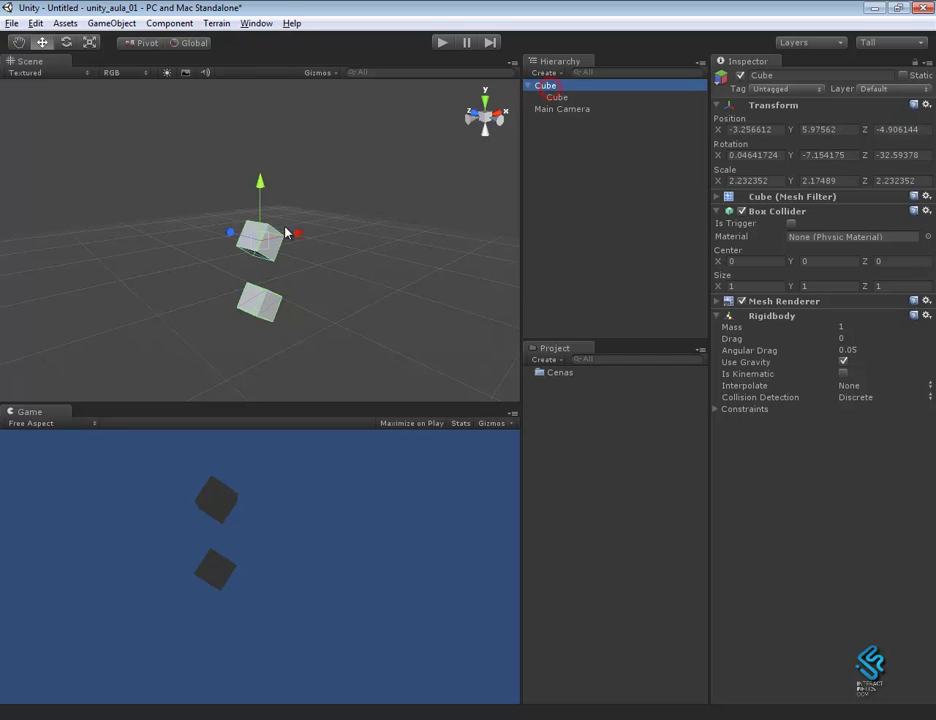
Raise the cube pair to Y 8.52 and shift it along Z to -2.87
{"action": "left_click_drag", "start_coordinate": [259, 194], "coordinate": [277, 160]}
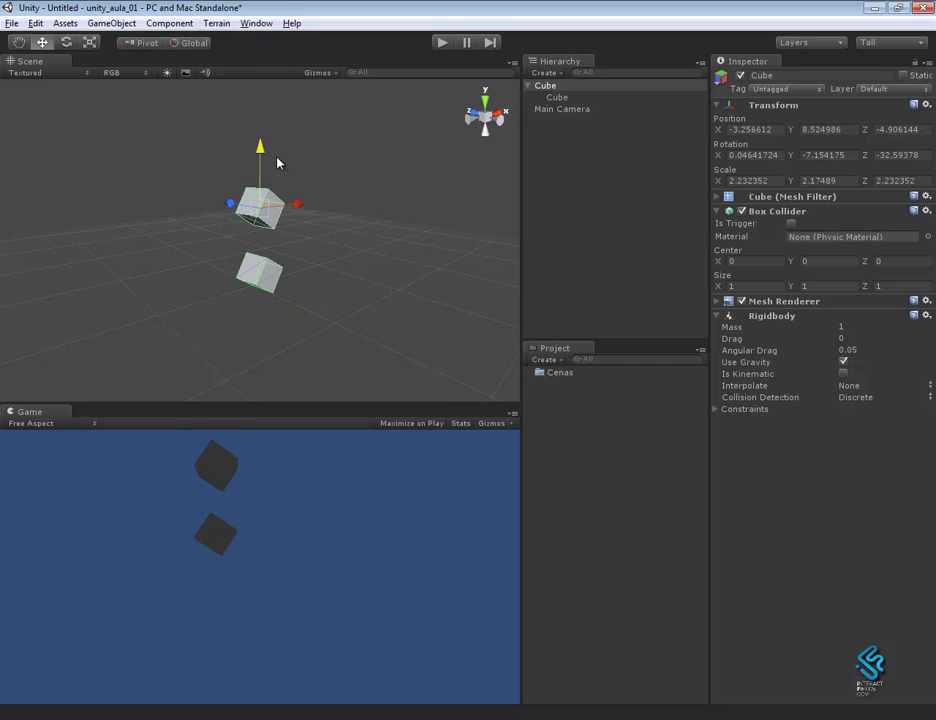
{"action": "left_click_drag", "start_coordinate": [307, 305], "coordinate": [451, 334], "text": "alt"}
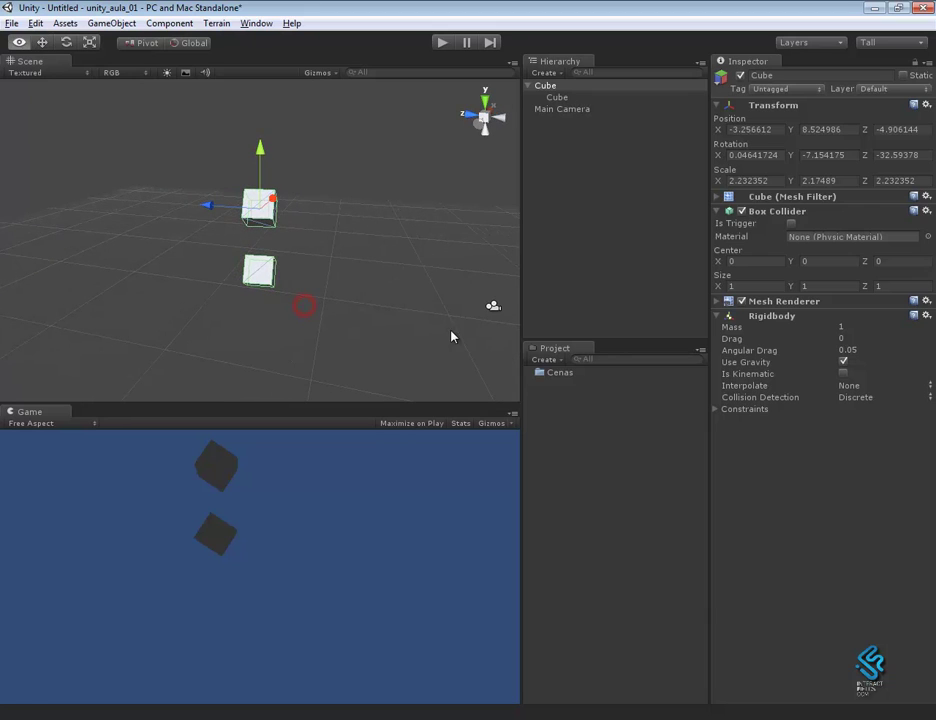
{"action": "left_click_drag", "start_coordinate": [382, 263], "coordinate": [278, 238], "text": "alt"}
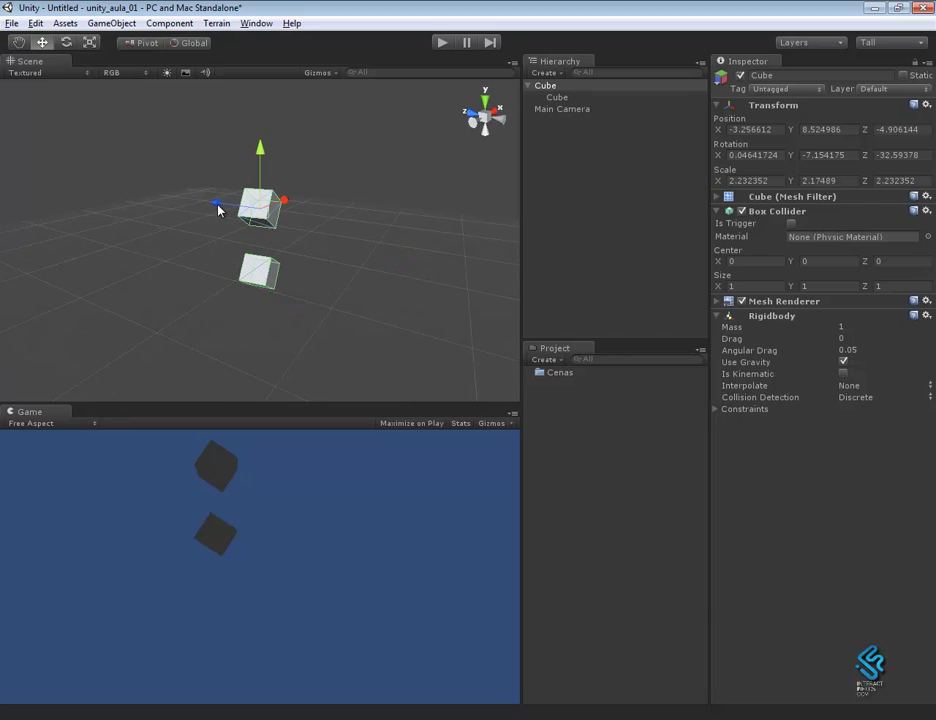
{"action": "mouse_move", "coordinate": [219, 207]}
{"action": "left_mouse_down"}
{"action": "mouse_move", "coordinate": [246, 223]}
{"action": "mouse_move", "coordinate": [198, 203]}
{"action": "left_mouse_up"}
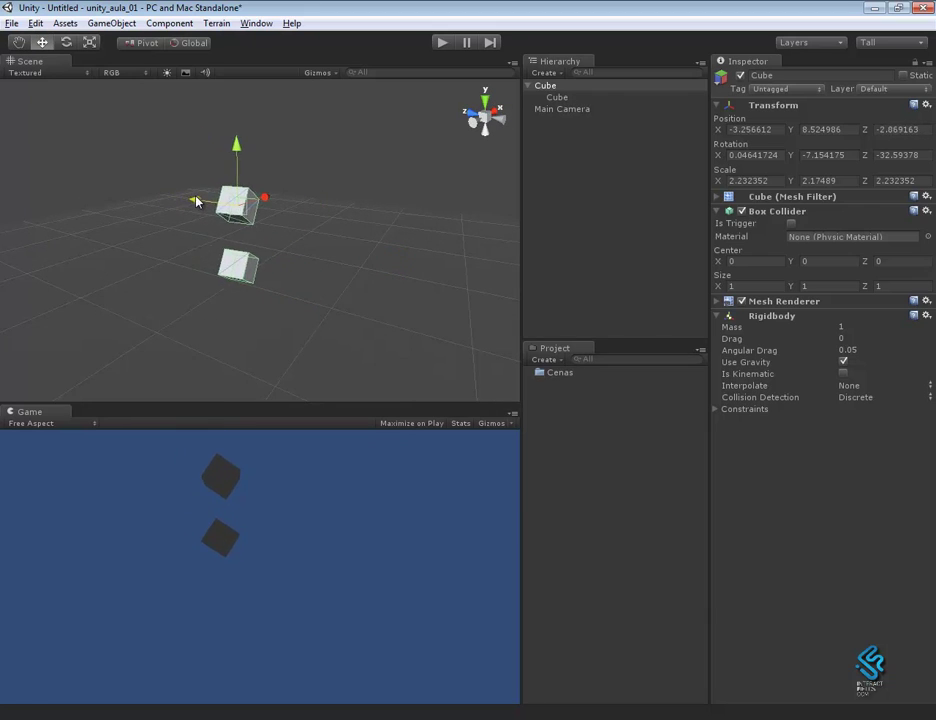
{"action": "left_click_drag", "start_coordinate": [443, 244], "coordinate": [348, 267], "text": "alt"}
Select the lower child cube and delete it
{"action": "left_click", "coordinate": [343, 303]}
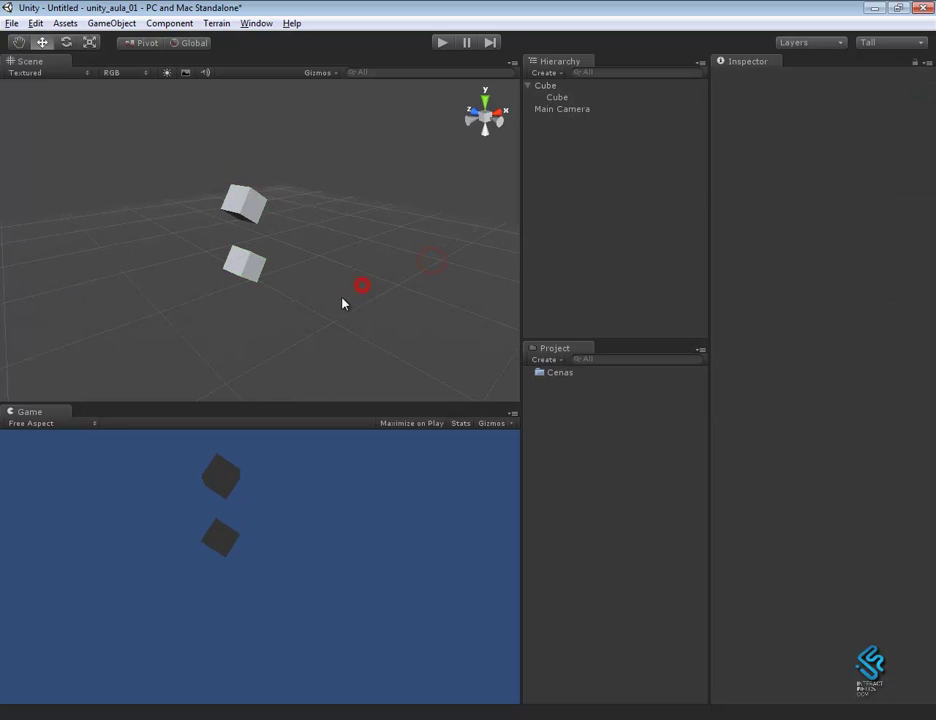
{"action": "left_click", "coordinate": [238, 259]}
{"action": "key", "text": "Delete"}
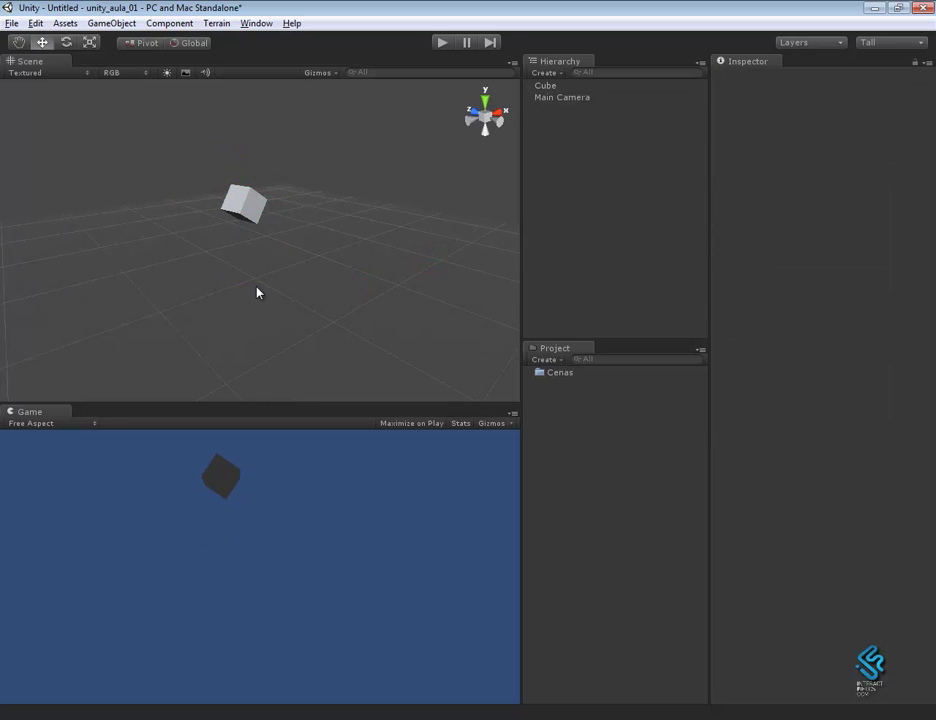
Collapse the remaining Cube's Transform, Box Collider and Rigidbody sections in the Inspector
{"action": "left_click", "coordinate": [256, 214]}
{"action": "left_click_drag", "start_coordinate": [318, 265], "coordinate": [316, 265], "text": "alt"}
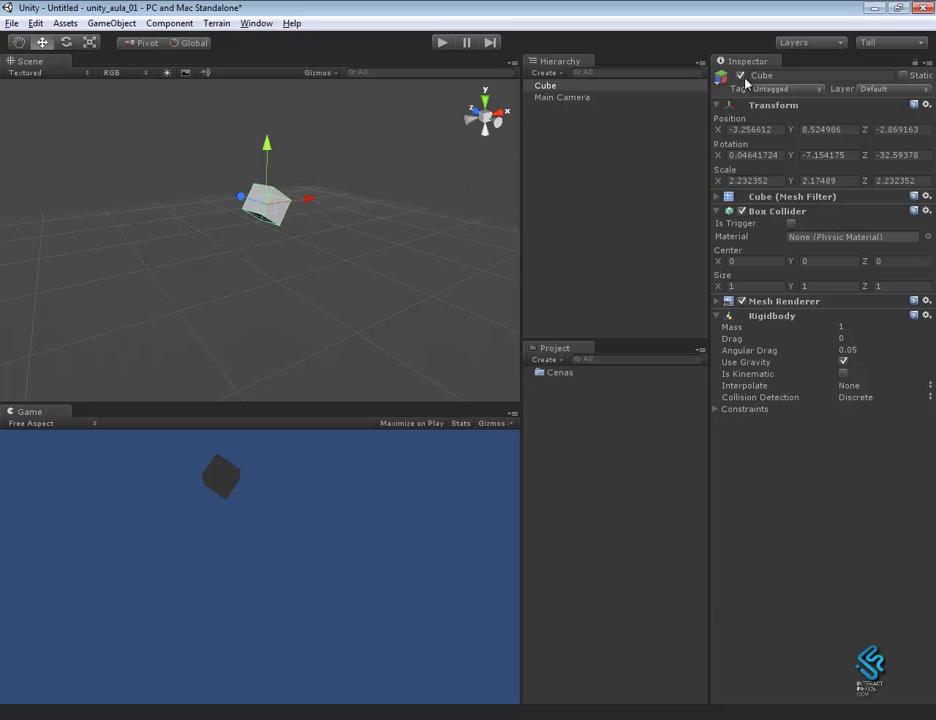
{"action": "left_click", "coordinate": [717, 105]}
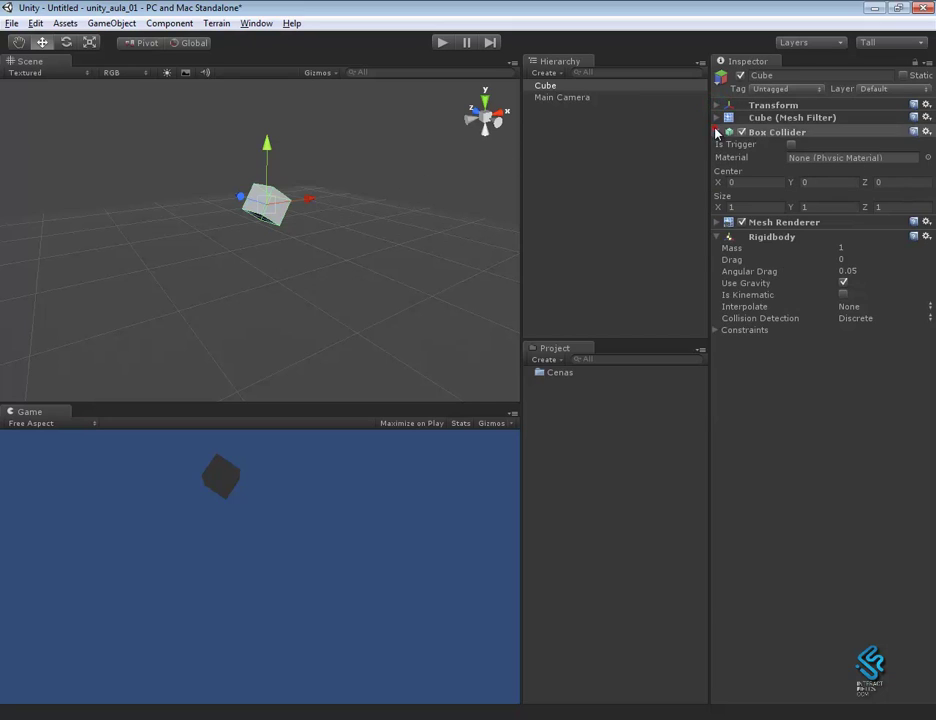
{"action": "left_click", "coordinate": [716, 131]}
{"action": "left_click", "coordinate": [716, 159]}
{"action": "mouse_move", "coordinate": [312, 244]}
{"action": "left_mouse_down", "text": "alt"}
{"action": "mouse_move", "coordinate": [383, 260]}
{"action": "mouse_move", "coordinate": [345, 255]}
{"action": "left_mouse_up", "text": "alt"}
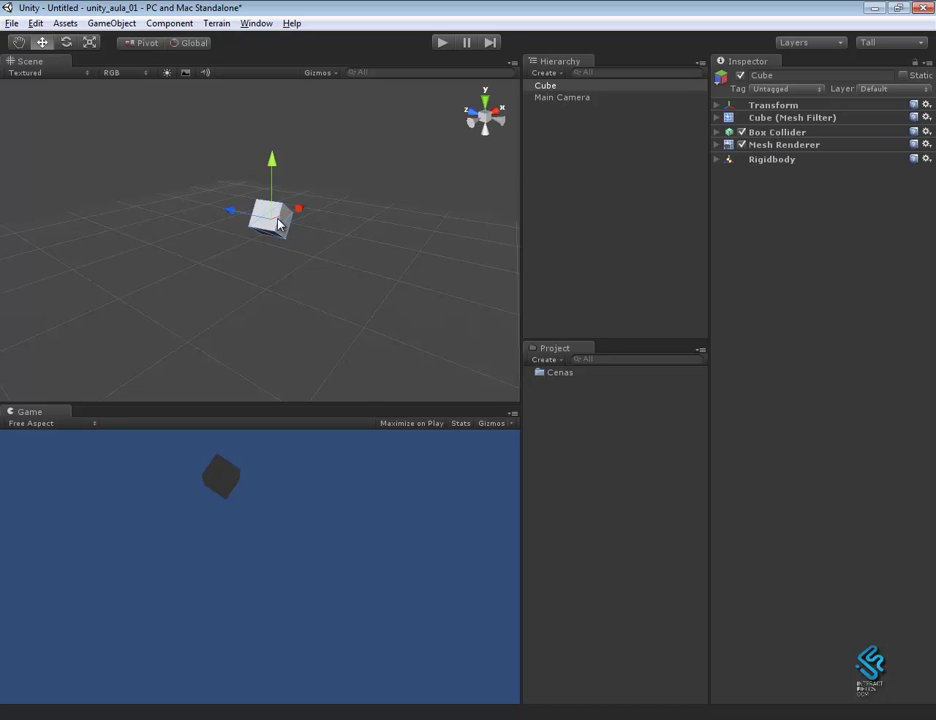
{"action": "right_click_drag", "start_coordinate": [359, 282], "coordinate": [344, 354], "text": "alt"}
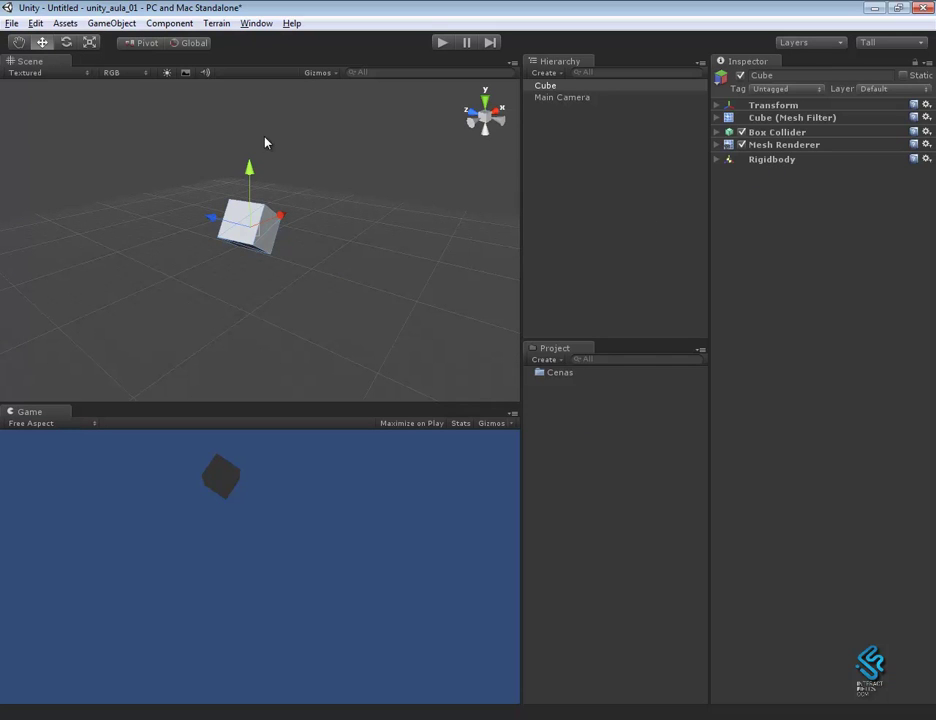
{"action": "left_click_drag", "start_coordinate": [379, 285], "coordinate": [284, 255], "text": "alt"}
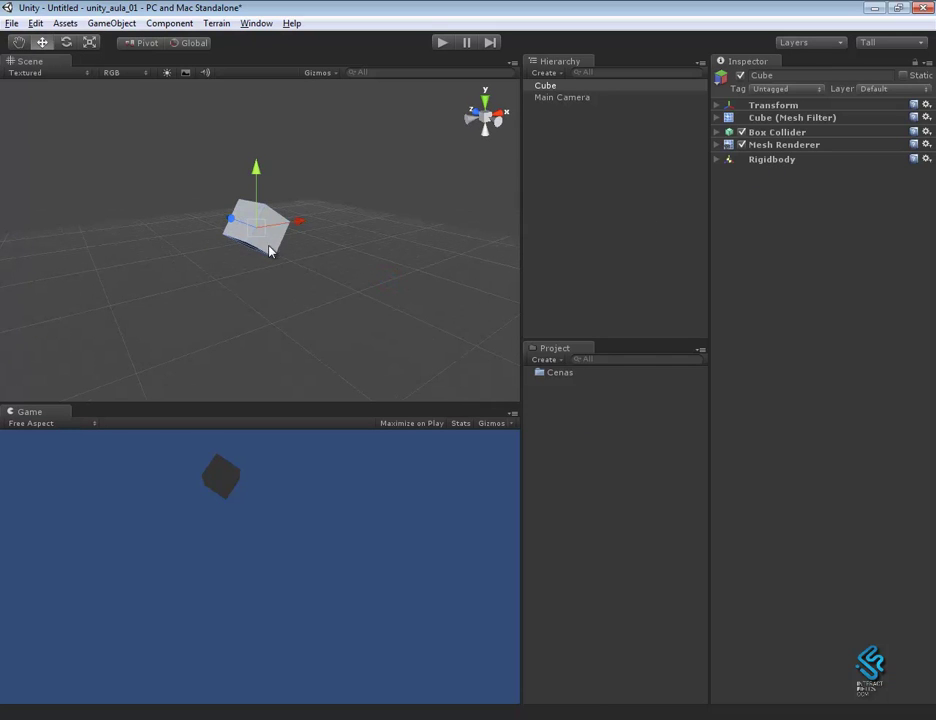
{"action": "left_click", "coordinate": [741, 146]}
{"action": "left_click", "coordinate": [741, 146]}
{"action": "left_click", "coordinate": [741, 146]}
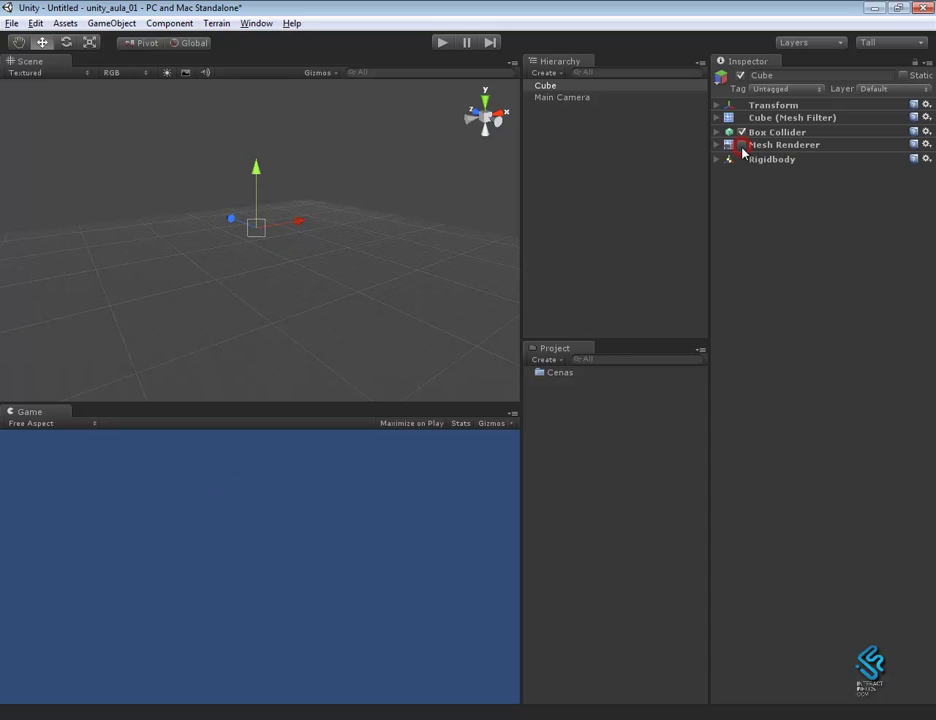
{"action": "left_click", "coordinate": [741, 146]}
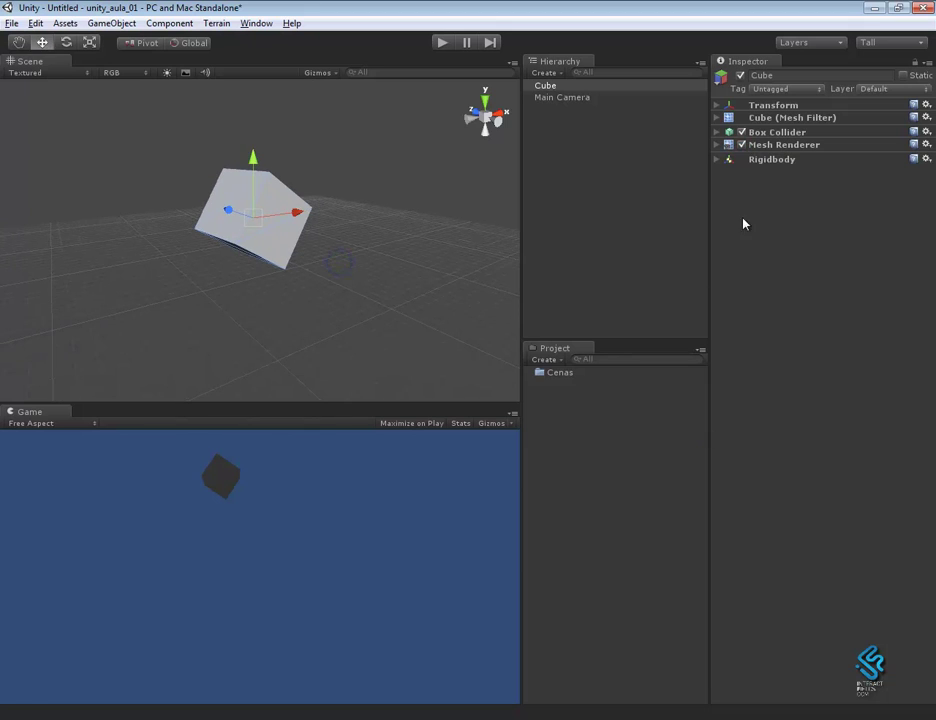
{"action": "left_click", "coordinate": [741, 132]}
{"action": "left_click_drag", "start_coordinate": [298, 296], "coordinate": [422, 334], "text": "alt"}
{"action": "right_click_drag", "start_coordinate": [422, 334], "coordinate": [497, 369], "text": "alt"}
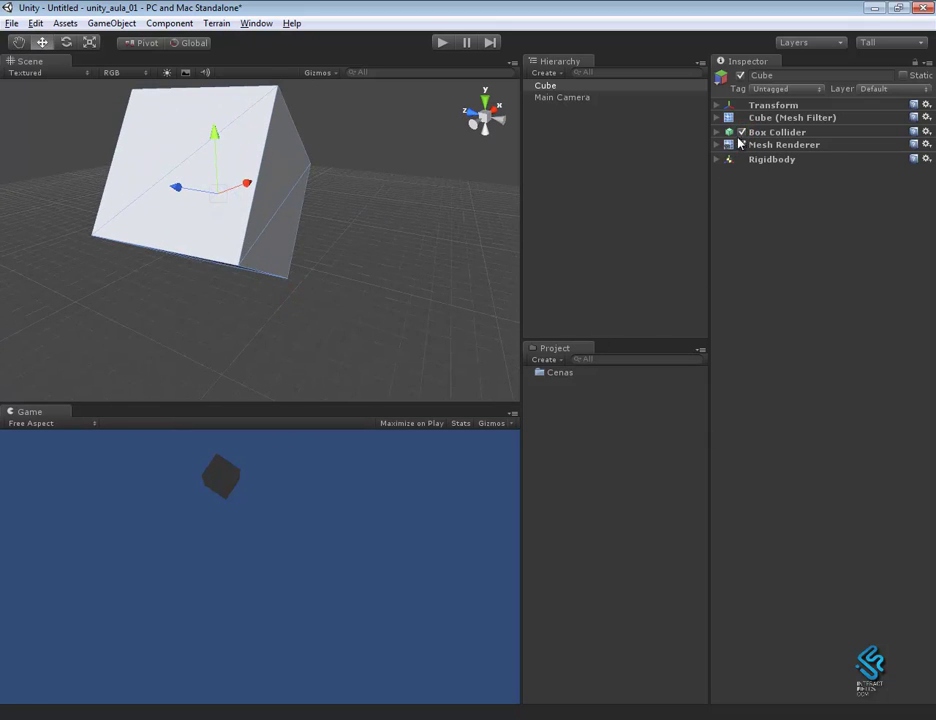
{"action": "right_click_drag", "start_coordinate": [361, 272], "coordinate": [278, 240], "text": "alt"}
{"action": "right_click_drag", "start_coordinate": [367, 297], "coordinate": [259, 242], "text": "alt"}
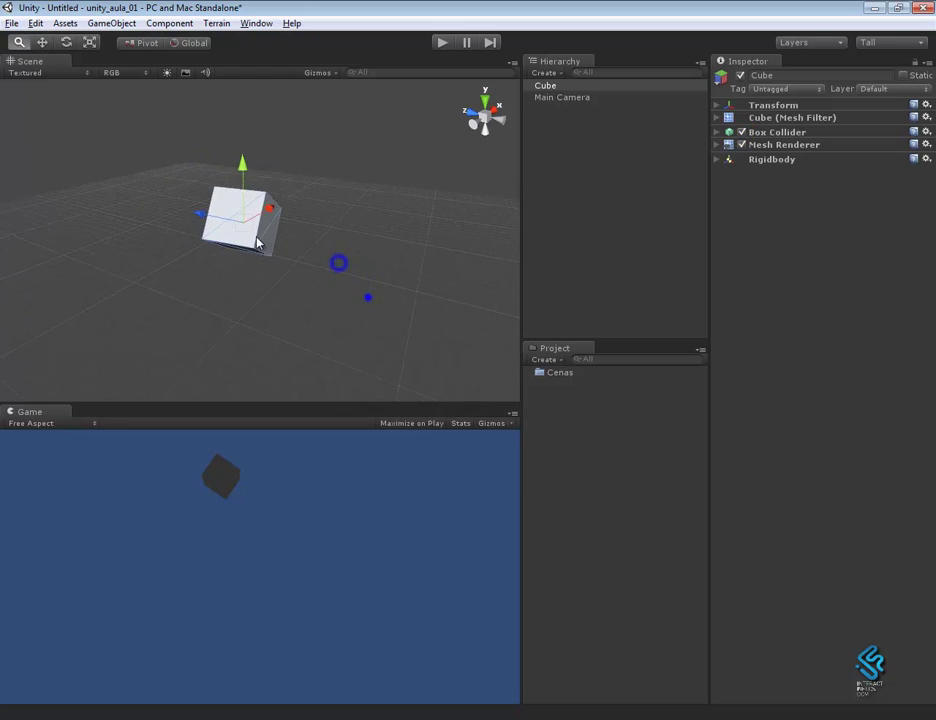
{"action": "left_click_drag", "start_coordinate": [374, 326], "coordinate": [261, 290], "text": "alt"}
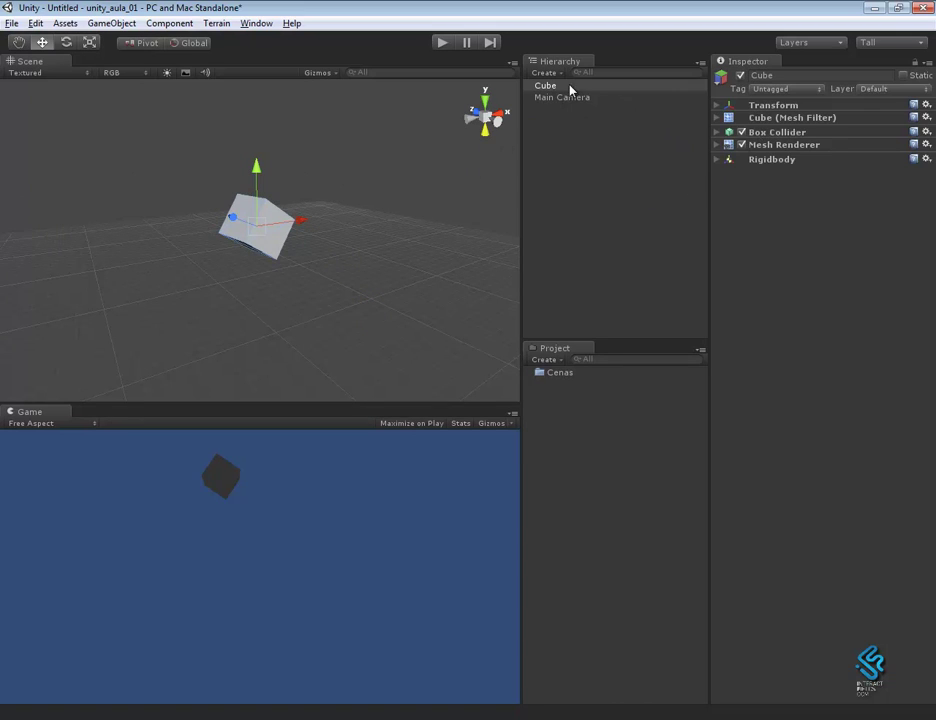
Expand the Cube's Transform and switch to the Scale tool with R
{"action": "left_click", "coordinate": [716, 106]}
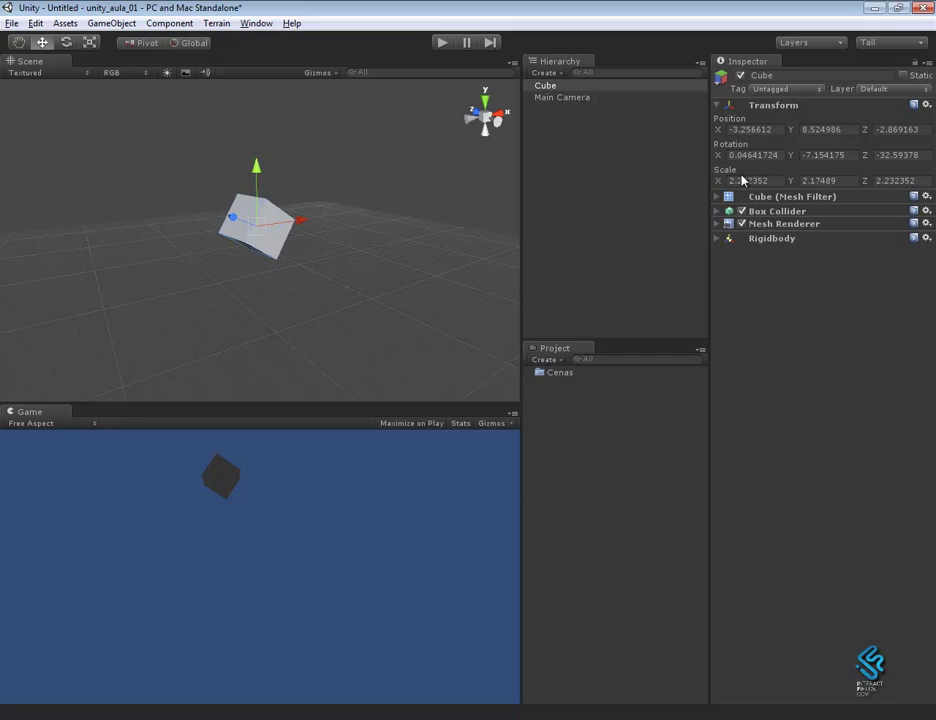
{"action": "key", "text": "e"}
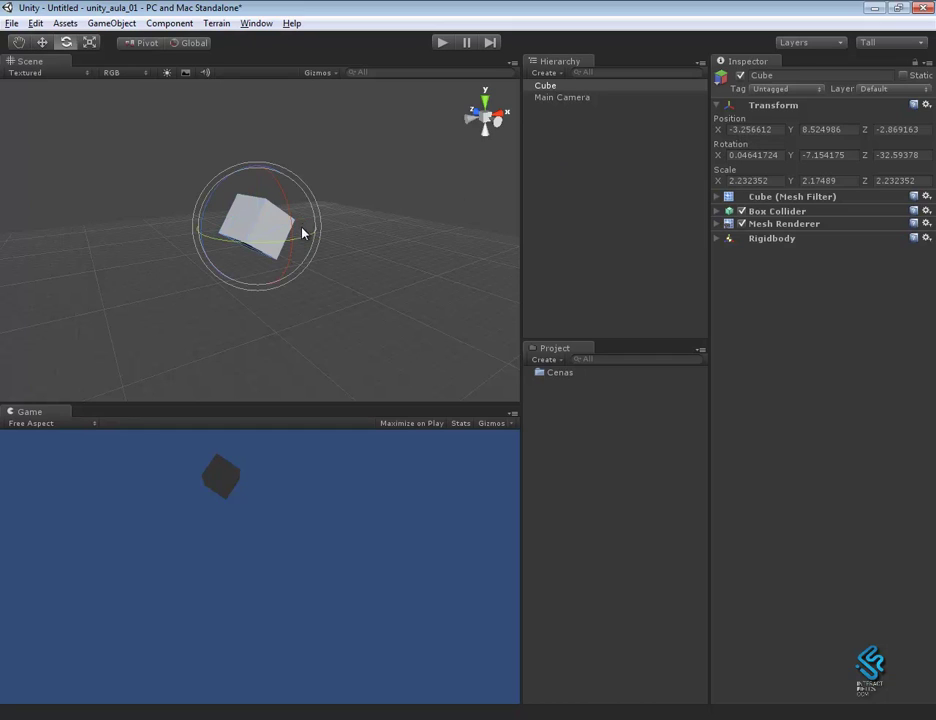
{"action": "key", "text": "r"}
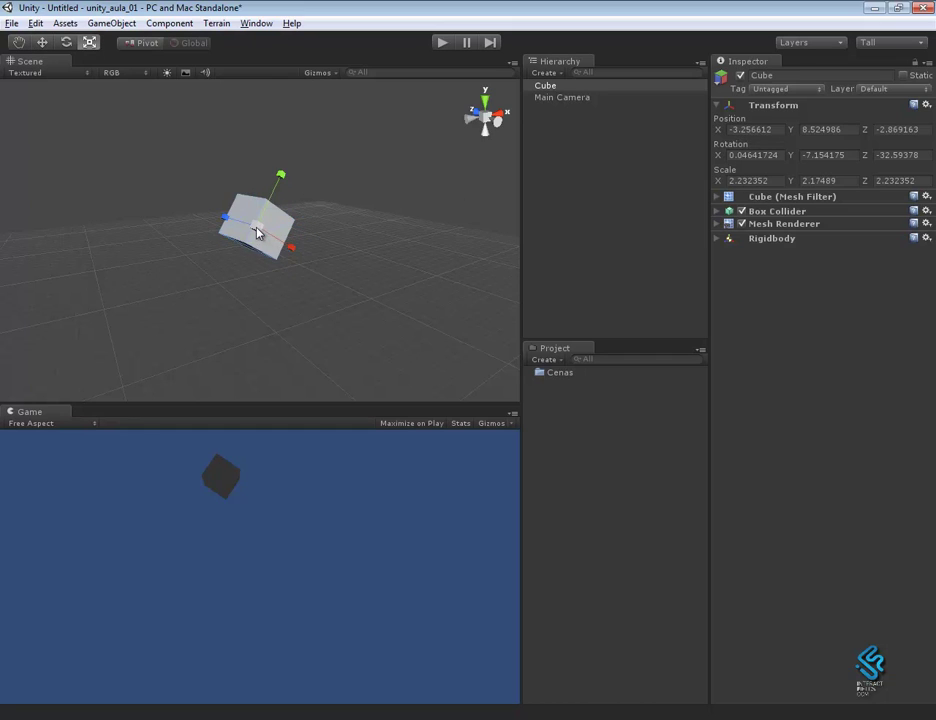
{"action": "mouse_move", "coordinate": [259, 230]}
{"action": "left_mouse_down"}
{"action": "mouse_move", "coordinate": [324, 223]}
{"action": "mouse_move", "coordinate": [258, 232]}
{"action": "left_mouse_up"}
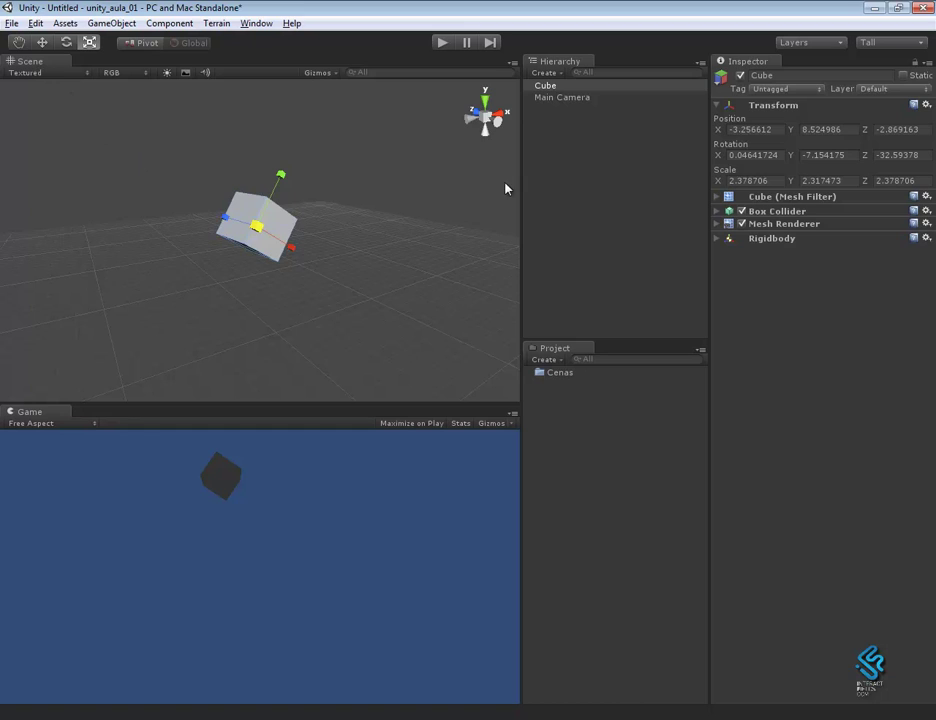
Set the cube's scale to 5 on X, Y and Z, then drag it uniformly to 2.035092
{"action": "left_click", "coordinate": [748, 181]}
{"action": "type", "text": "3"}
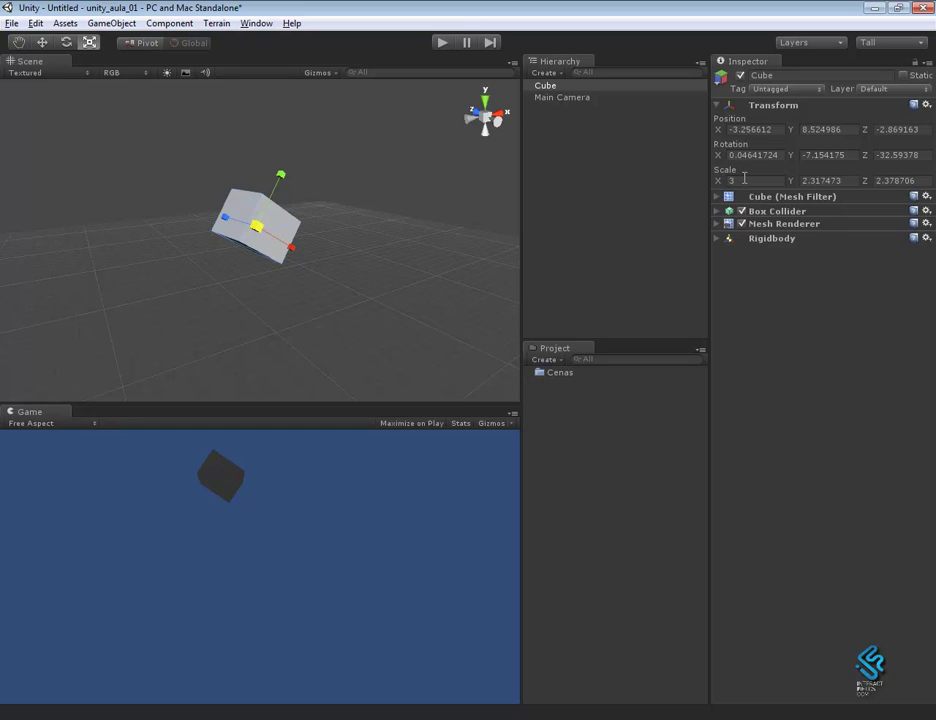
{"action": "key", "text": "BackSpace"}
{"action": "type", "text": "5"}
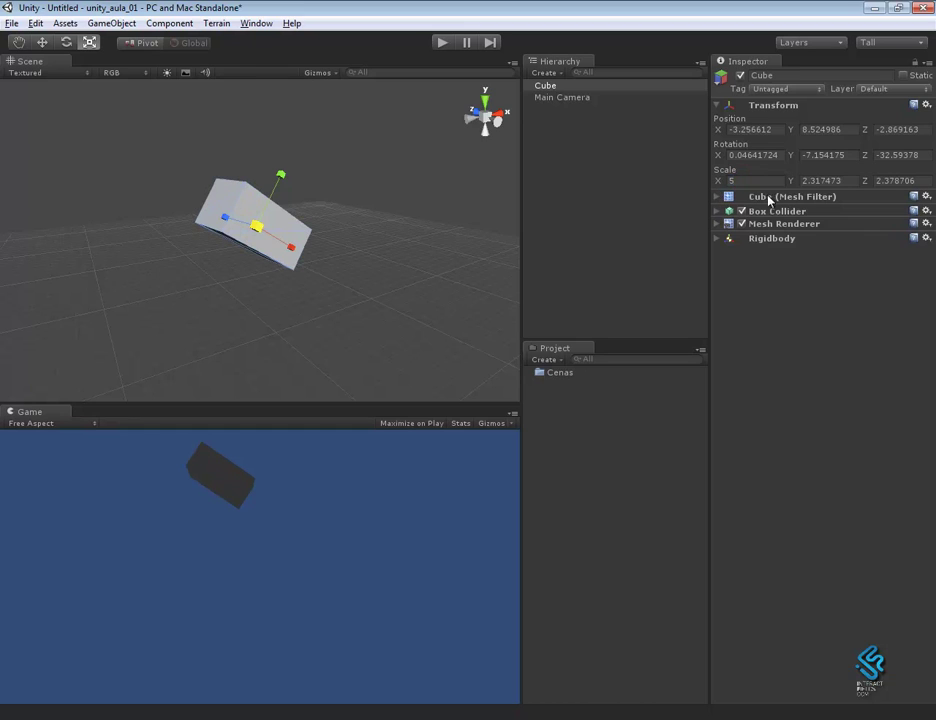
{"action": "left_click", "coordinate": [818, 180]}
{"action": "type", "text": "5"}
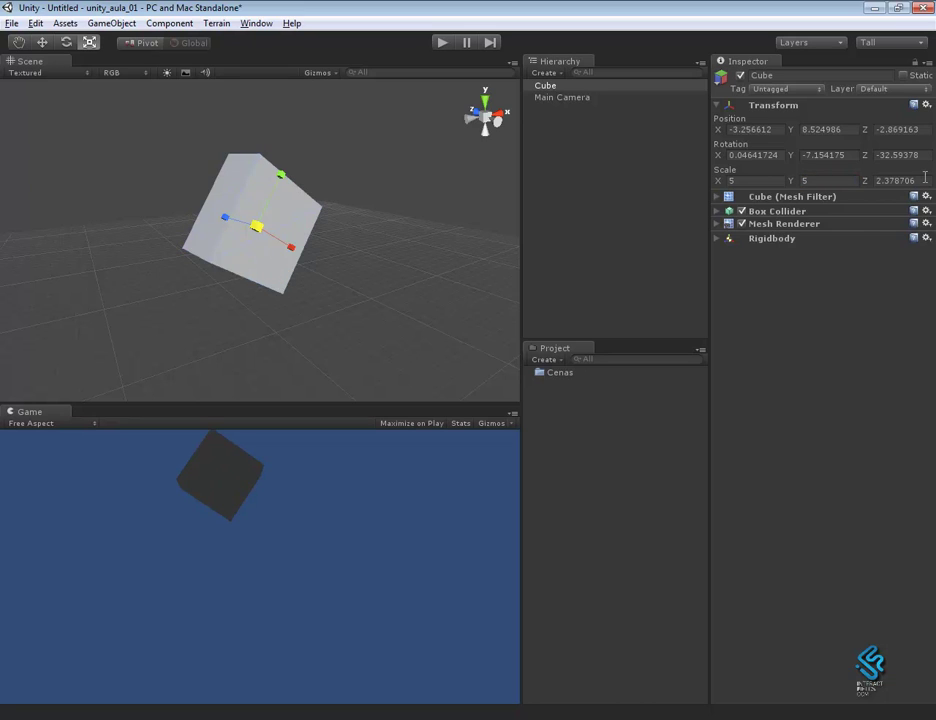
{"action": "key", "text": "Tab"}
{"action": "type", "text": "5"}
{"action": "key", "text": "Return"}
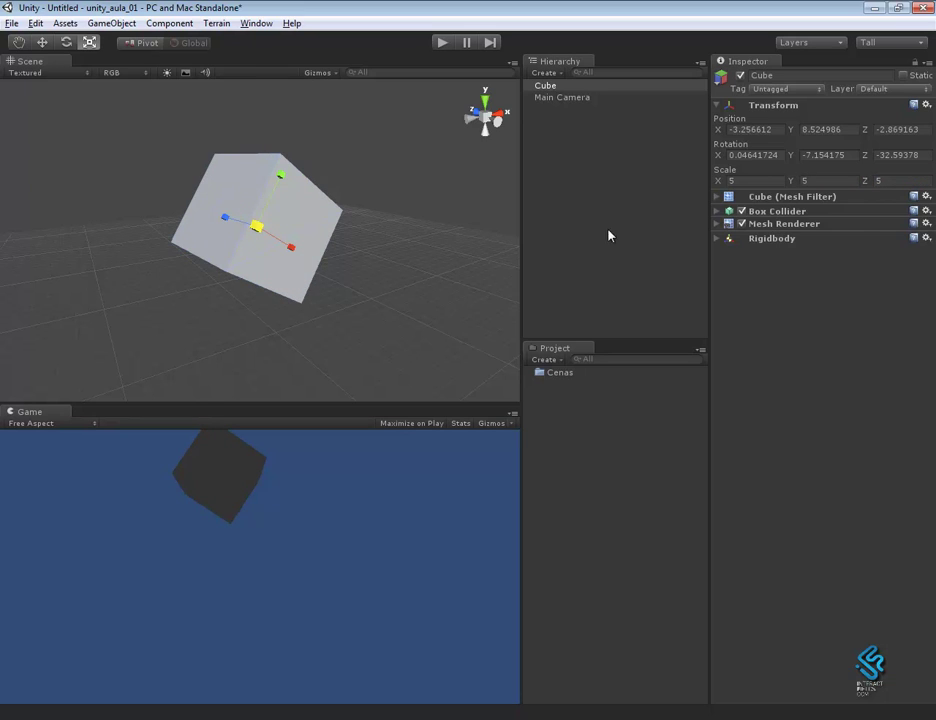
{"action": "left_click_drag", "start_coordinate": [258, 229], "coordinate": [244, 255]}
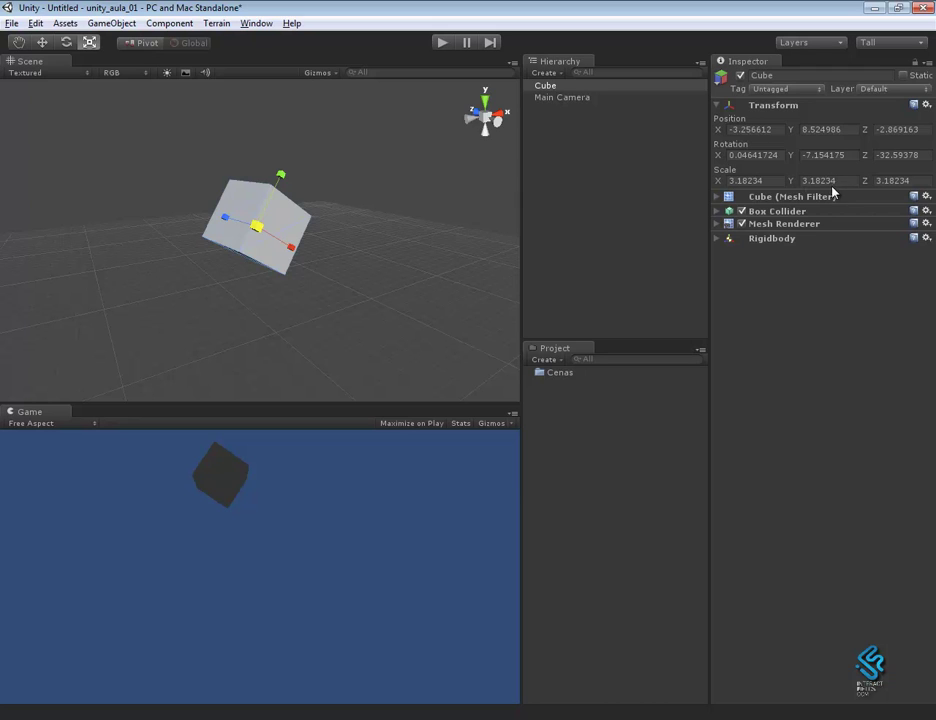
{"action": "mouse_move", "coordinate": [262, 230]}
{"action": "left_mouse_down"}
{"action": "mouse_move", "coordinate": [256, 225]}
{"action": "mouse_move", "coordinate": [273, 217]}
{"action": "left_mouse_up"}
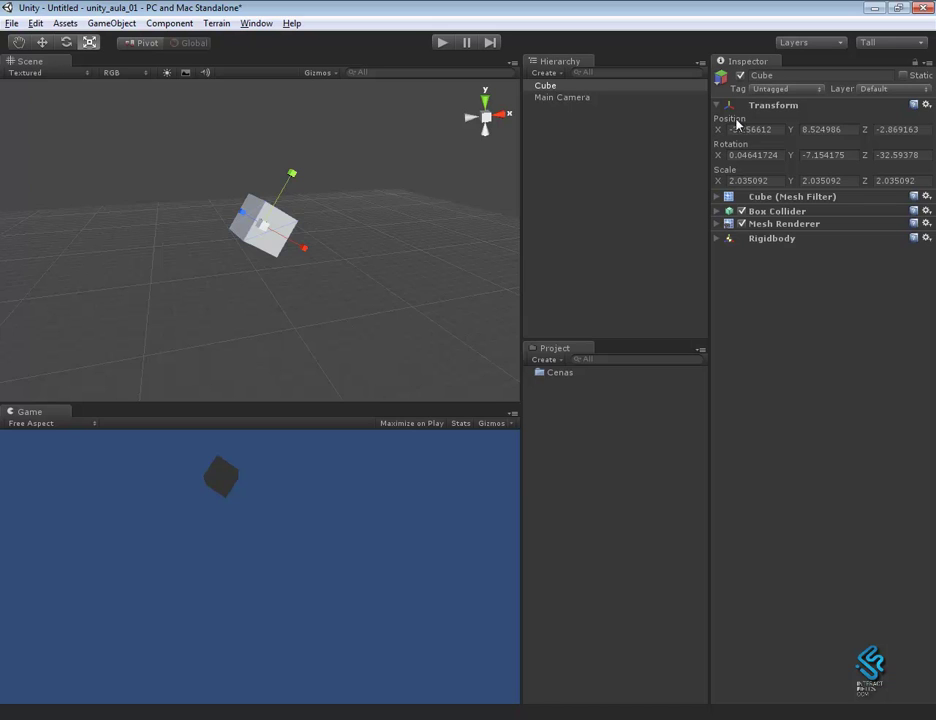
Scrub the cube's position to X -5.355819, Y 8.470764, Z -0.6937974
{"action": "mouse_move", "coordinate": [722, 136]}
{"action": "left_mouse_down"}
{"action": "mouse_move", "coordinate": [684, 131]}
{"action": "mouse_move", "coordinate": [669, 146]}
{"action": "mouse_move", "coordinate": [591, 149]}
{"action": "mouse_move", "coordinate": [669, 148]}
{"action": "left_mouse_up"}
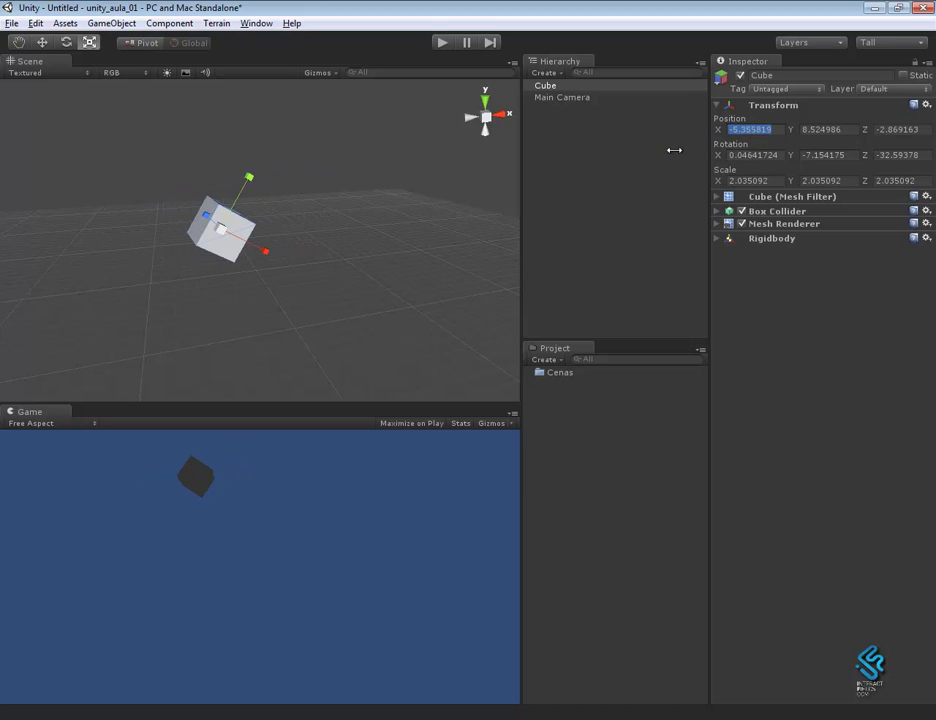
{"action": "mouse_move", "coordinate": [791, 131]}
{"action": "left_mouse_down"}
{"action": "mouse_move", "coordinate": [806, 133]}
{"action": "mouse_move", "coordinate": [795, 150]}
{"action": "left_mouse_up"}
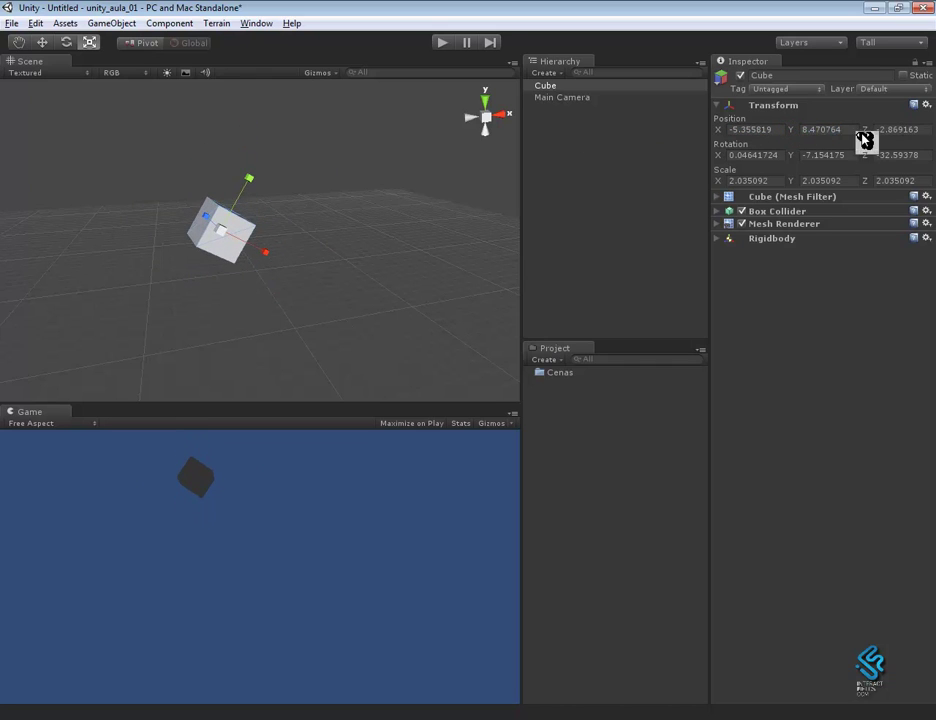
{"action": "left_click_drag", "start_coordinate": [866, 131], "coordinate": [880, 139]}
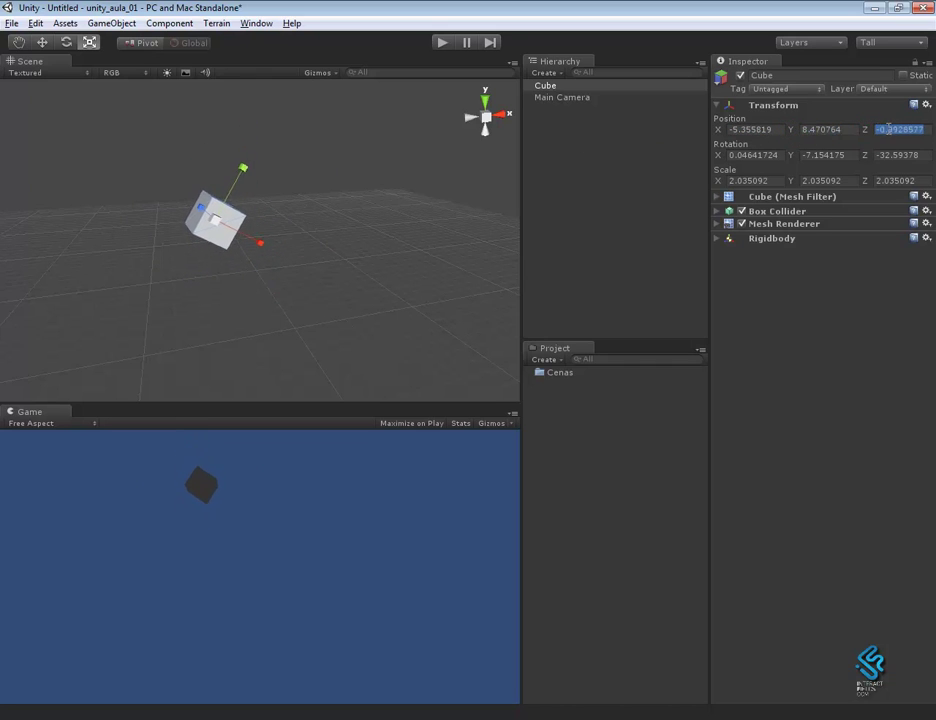
{"action": "left_click_drag", "start_coordinate": [322, 272], "coordinate": [418, 274], "text": "alt"}
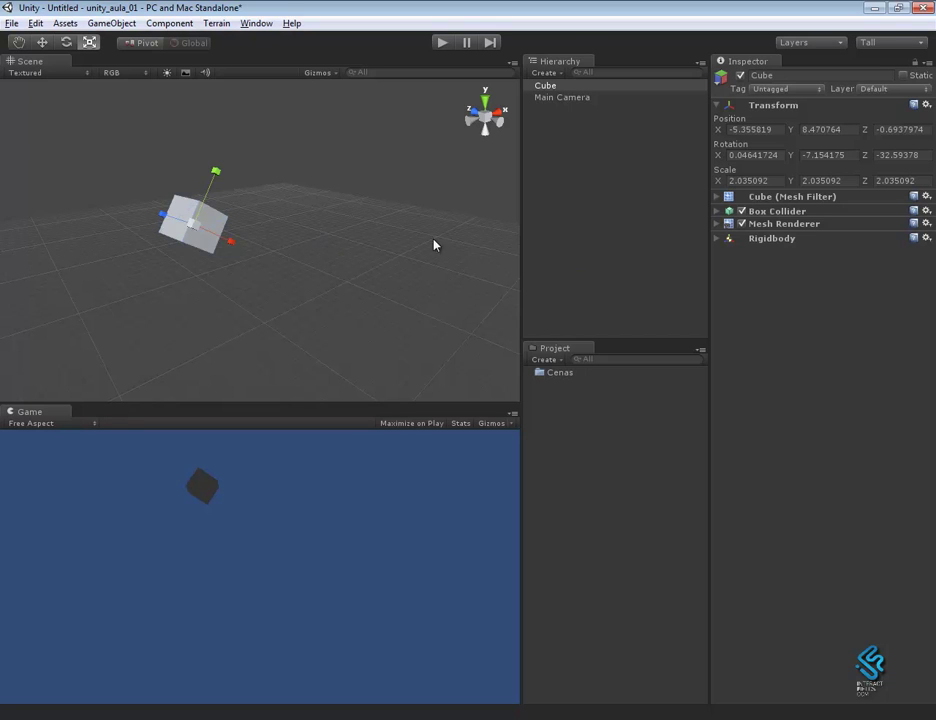
{"action": "key", "text": "shift+space"}
{"action": "key", "text": "shift+space"}
{"action": "key", "text": "shift+space"}
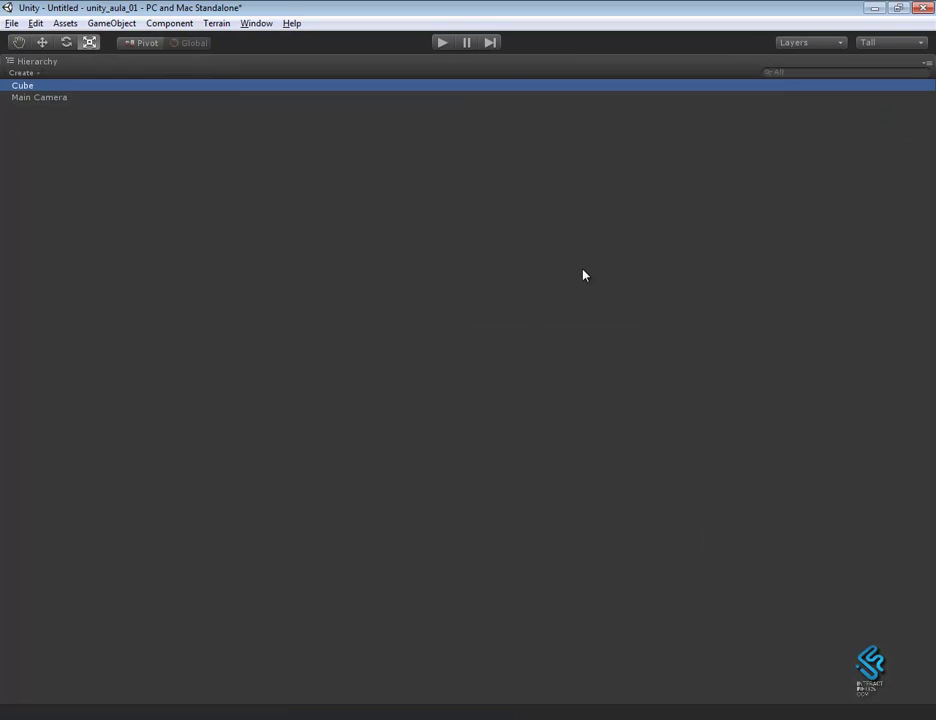
{"action": "key", "text": "shift+space"}
{"action": "key", "text": "shift+space"}
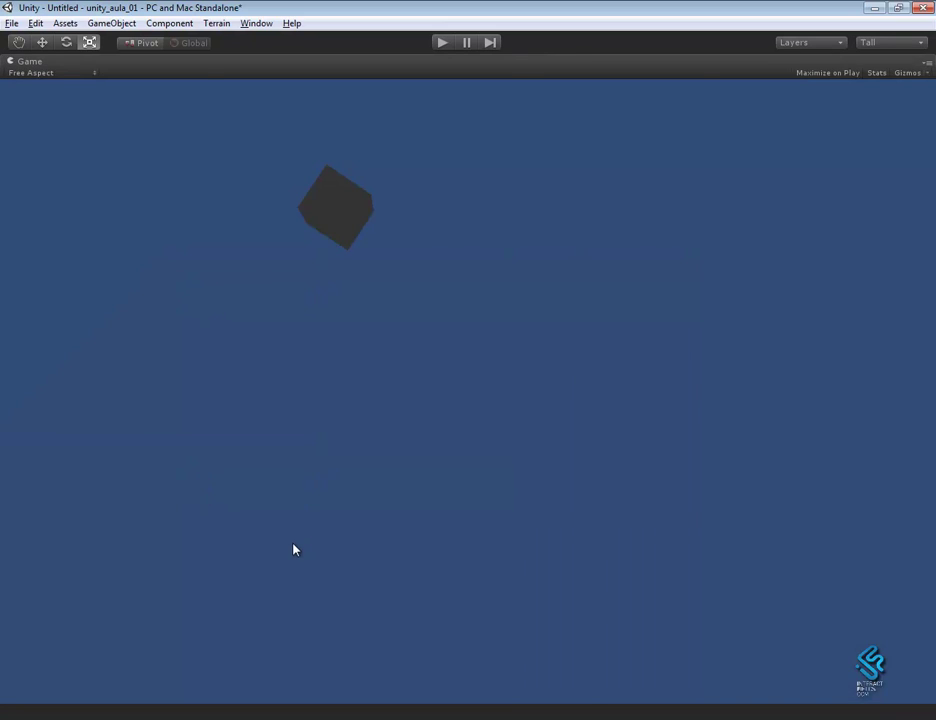
{"action": "key", "text": "shift+space"}
{"action": "key", "text": "shift+space"}
{"action": "key", "text": "shift+space"}
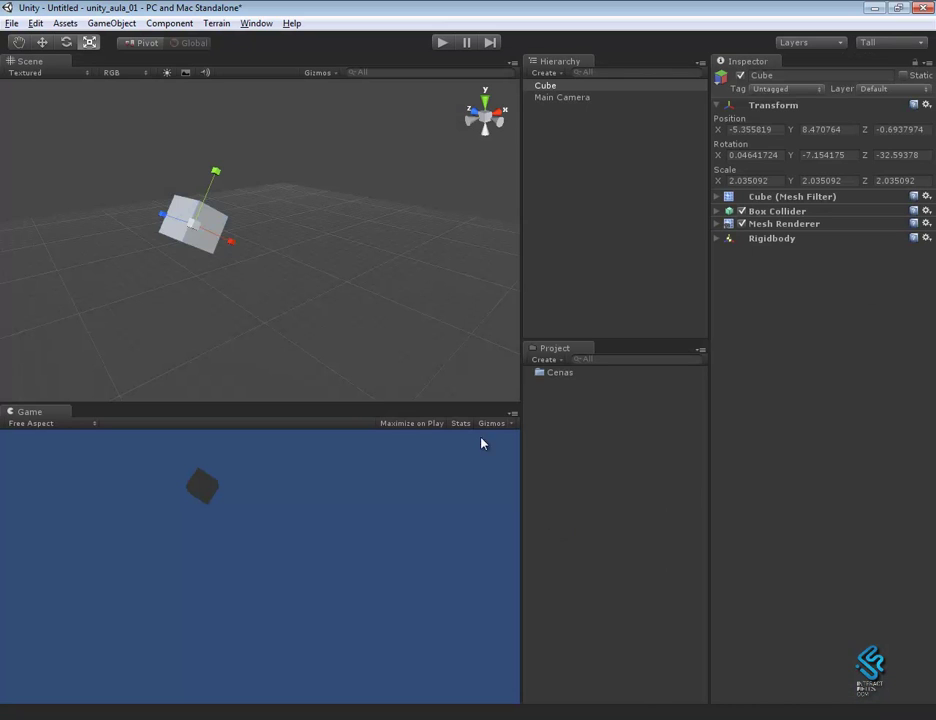
{"action": "left_click_drag", "start_coordinate": [307, 283], "coordinate": [355, 291], "text": "alt"}
{"action": "key", "text": "r"}
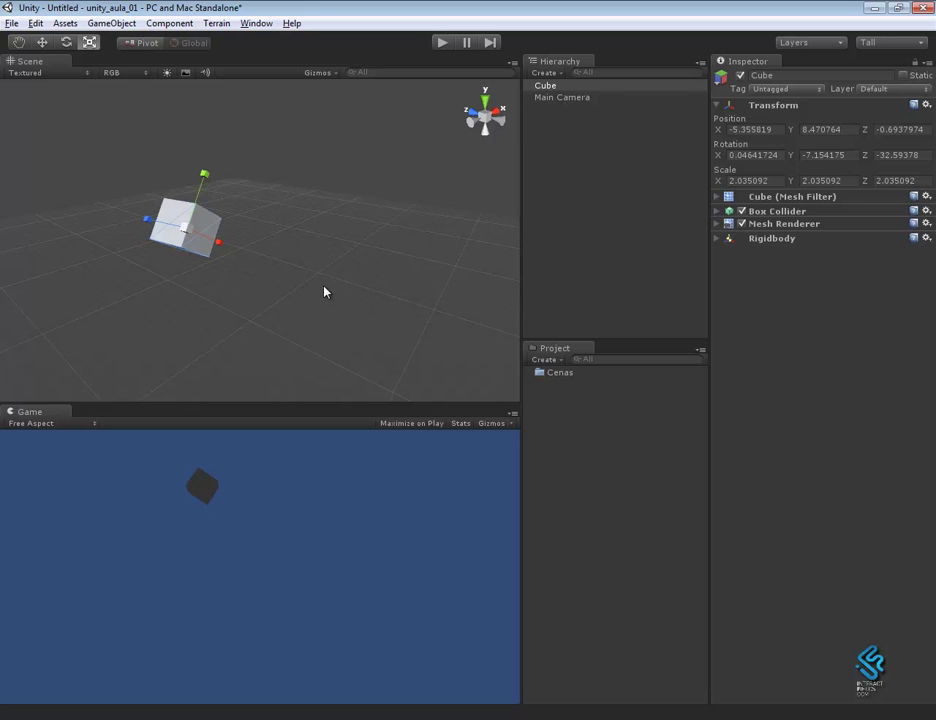
{"action": "left_click_drag", "start_coordinate": [288, 322], "coordinate": [261, 299], "text": "alt"}
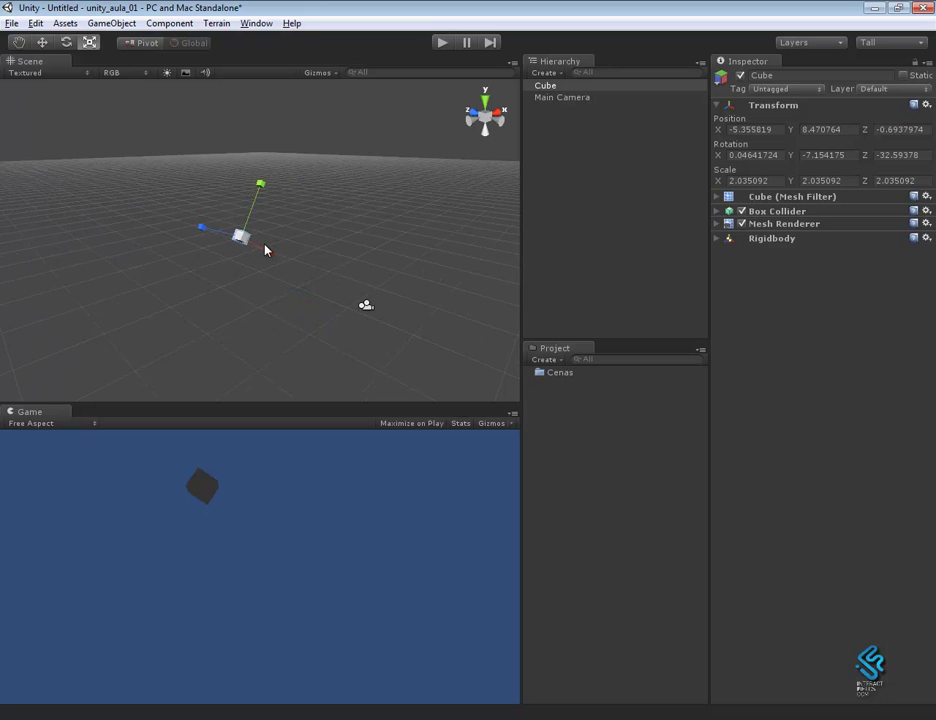
{"action": "key", "text": "f"}
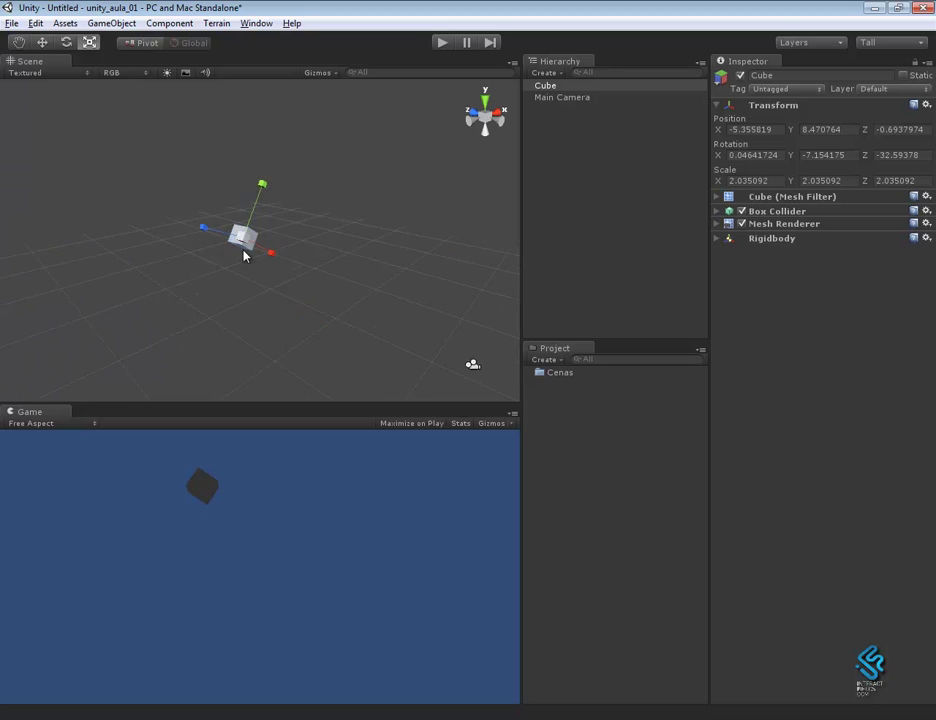
{"action": "left_click_drag", "start_coordinate": [289, 321], "coordinate": [516, 230], "text": "alt"}
{"action": "scroll", "coordinate": [207, 211], "scroll_direction": "down", "scroll_amount": 3}
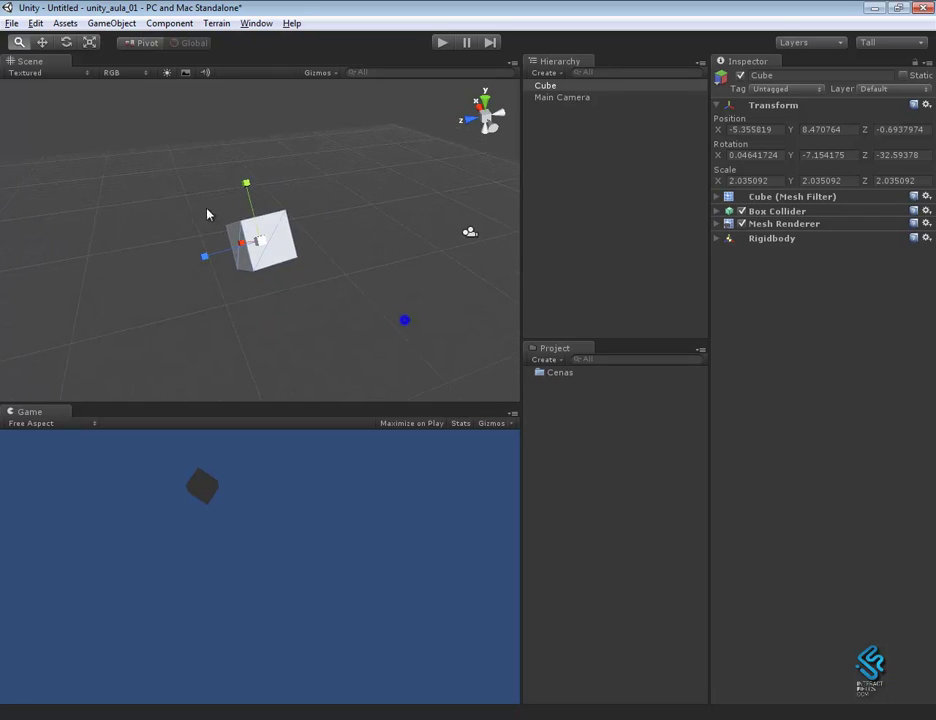
{"action": "scroll", "coordinate": [274, 242], "scroll_direction": "down", "scroll_amount": 2}
Select the Main Camera, orbit the scene, and enable Maximize on Play for the Game view
{"action": "left_click", "coordinate": [416, 261]}
{"action": "left_click", "coordinate": [421, 262]}
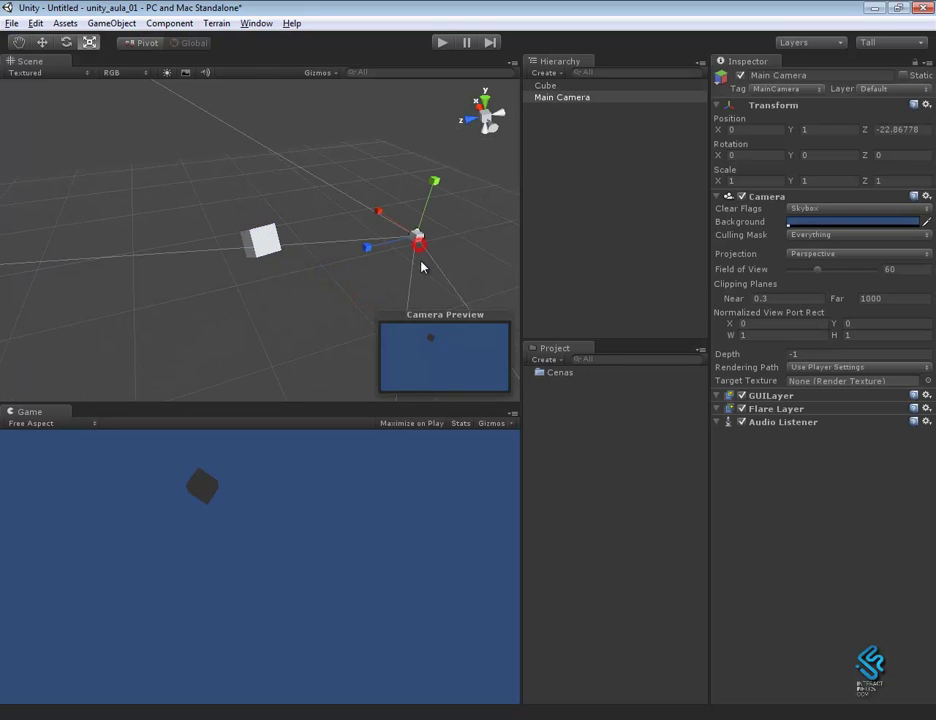
{"action": "mouse_move", "coordinate": [421, 266]}
{"action": "left_mouse_down", "text": "alt"}
{"action": "mouse_move", "coordinate": [250, 250]}
{"action": "mouse_move", "coordinate": [299, 265]}
{"action": "left_mouse_up", "text": "alt"}
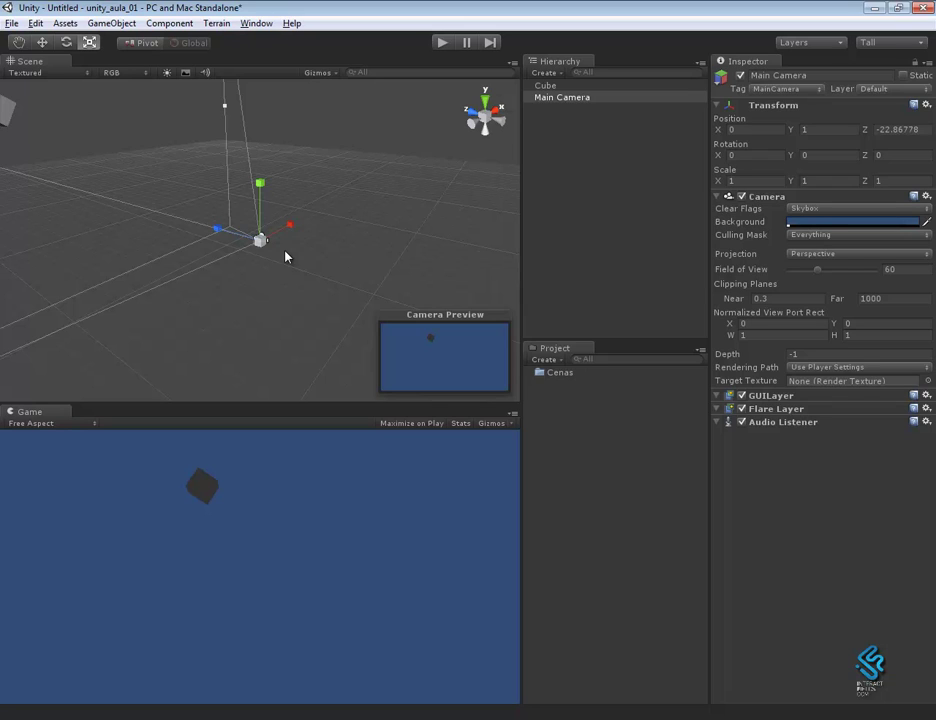
{"action": "left_click_drag", "start_coordinate": [307, 278], "coordinate": [313, 248], "text": "alt"}
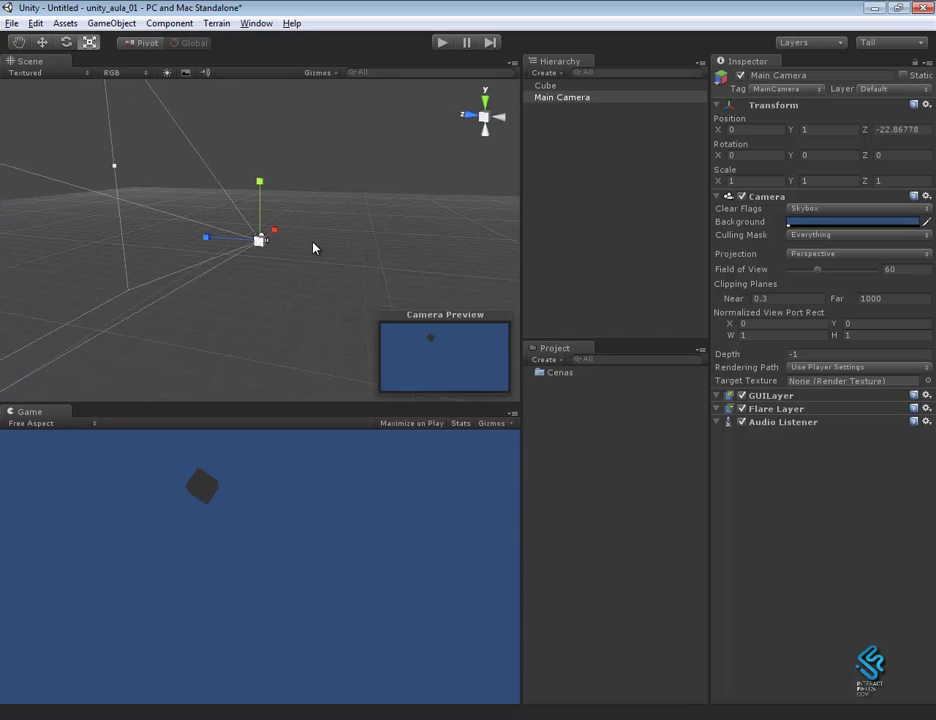
{"action": "mouse_move", "coordinate": [330, 280]}
{"action": "left_mouse_down", "text": "alt"}
{"action": "mouse_move", "coordinate": [370, 297]}
{"action": "mouse_move", "coordinate": [334, 288]}
{"action": "left_mouse_up", "text": "alt"}
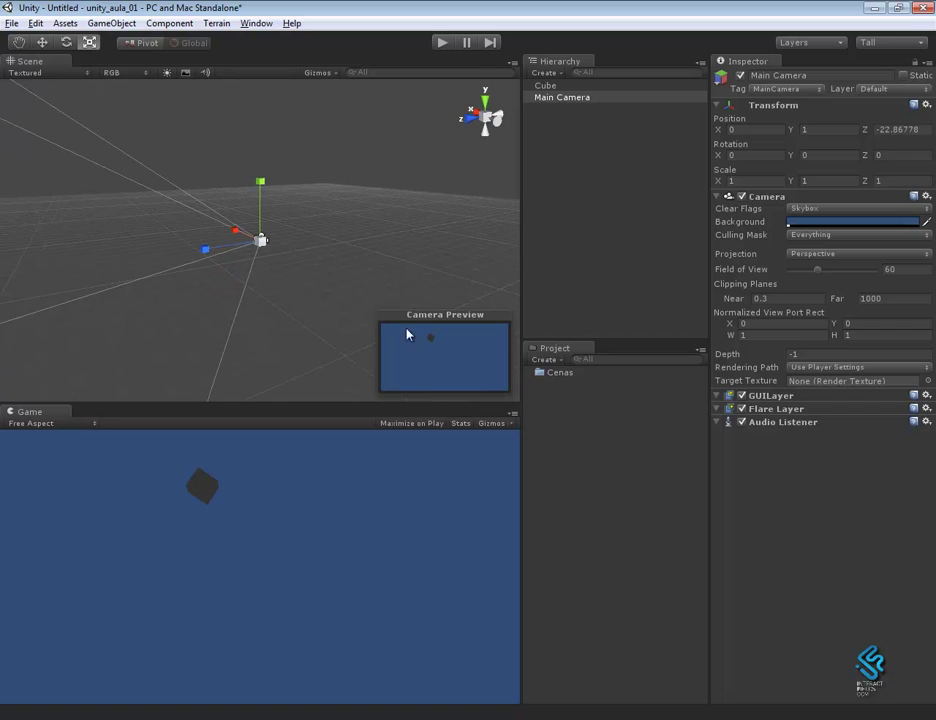
{"action": "left_click", "coordinate": [411, 425]}
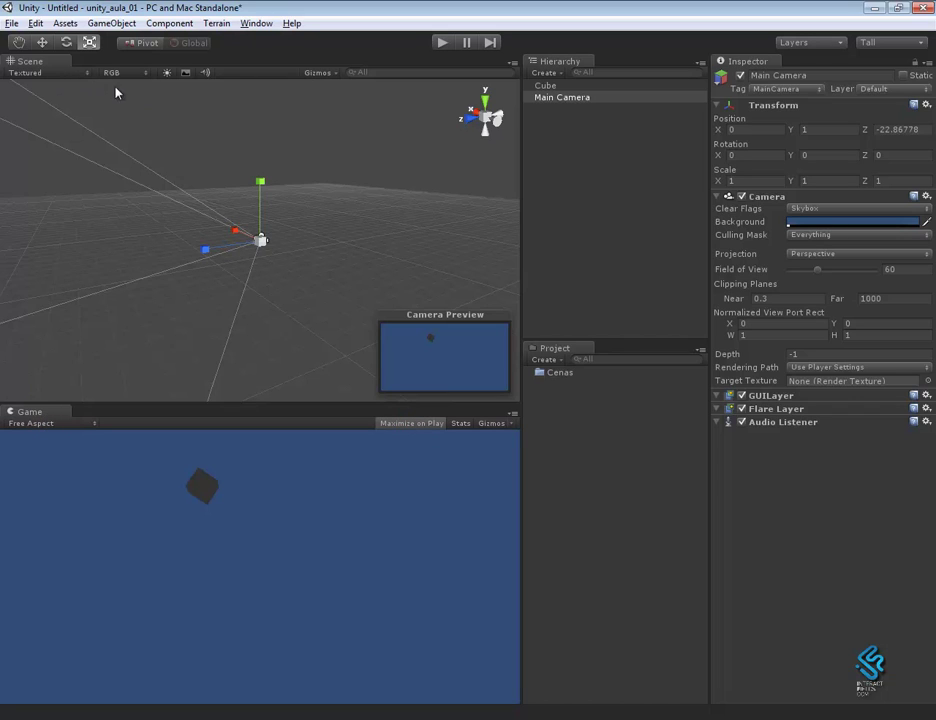
{"action": "left_click", "coordinate": [36, 75]}
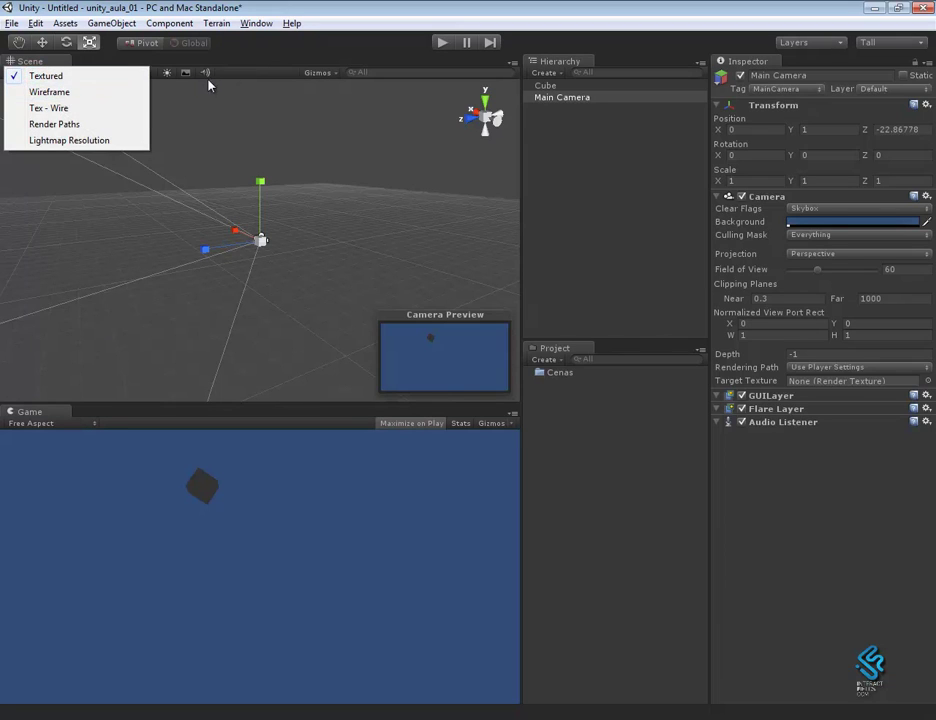
{"action": "left_click", "coordinate": [152, 60]}
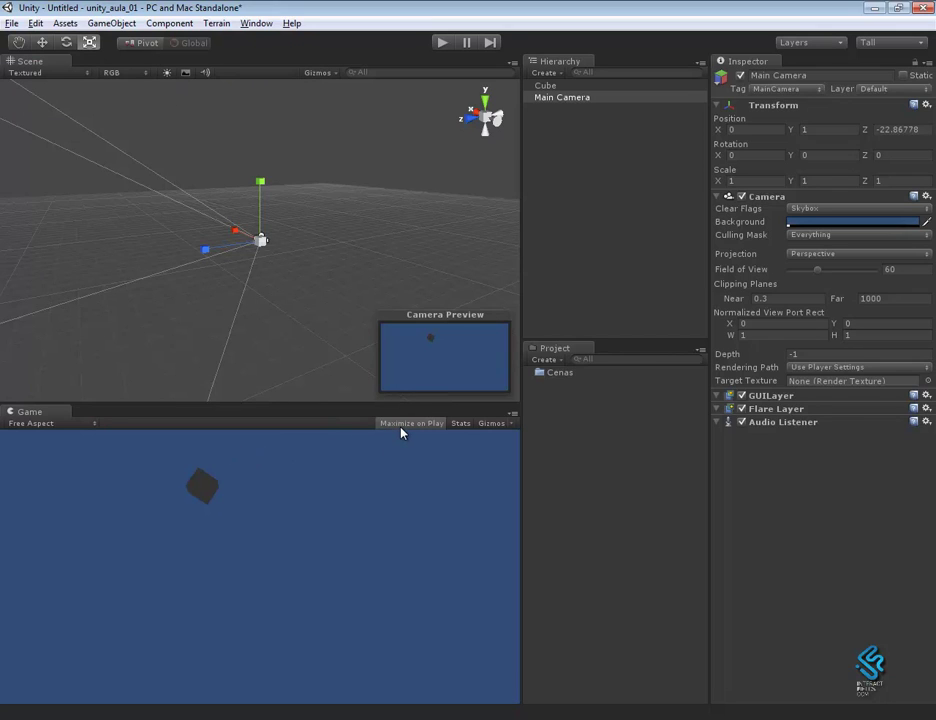
{"action": "left_click", "coordinate": [442, 42]}
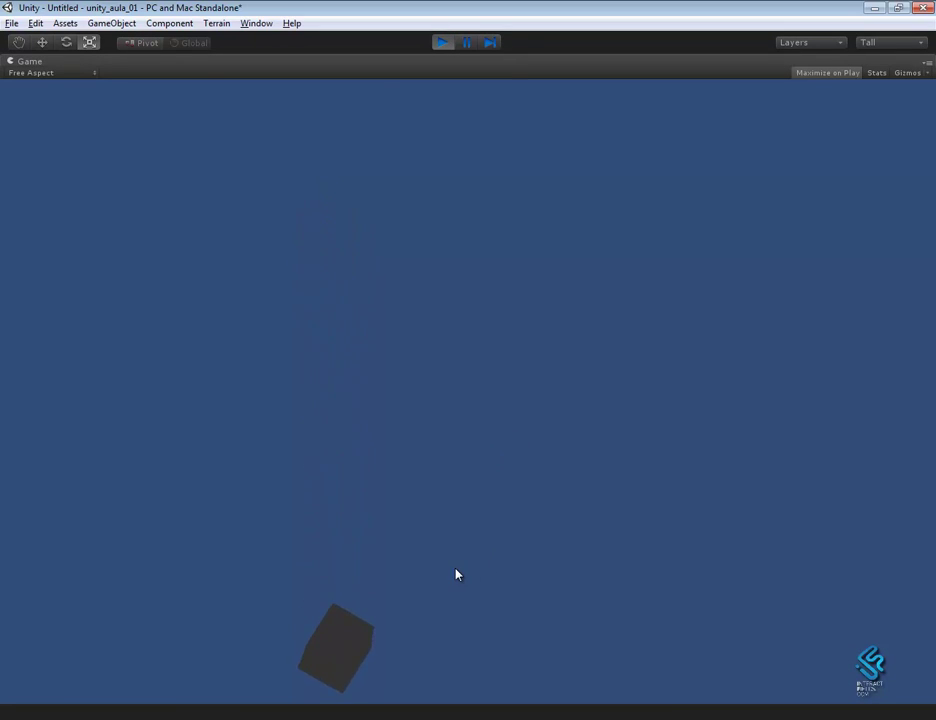
{"action": "left_click", "coordinate": [442, 44]}
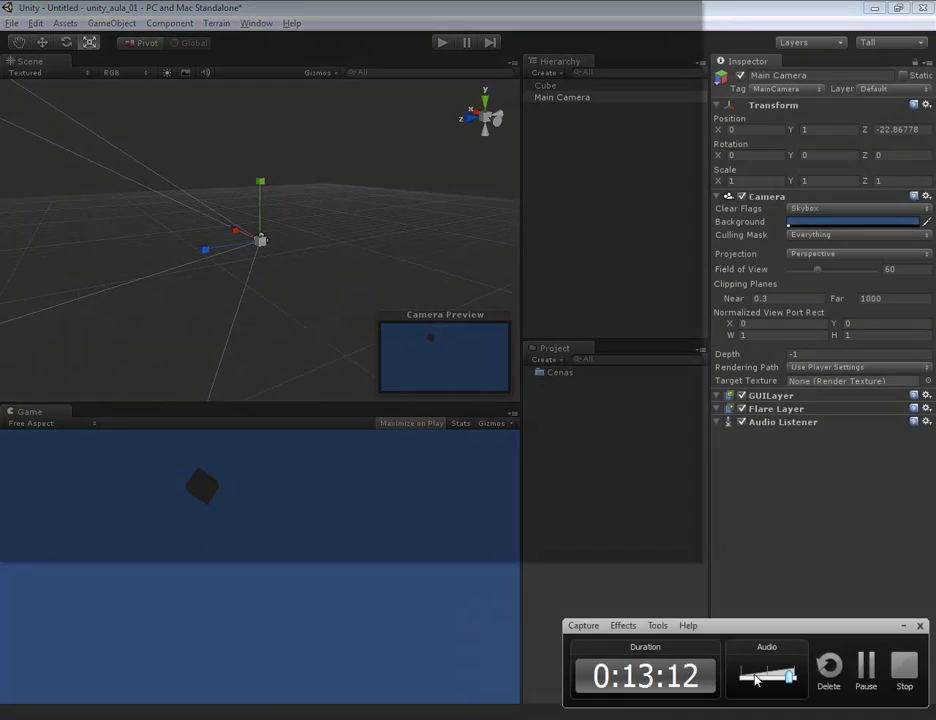
{"action": "left_click", "coordinate": [866, 672]}
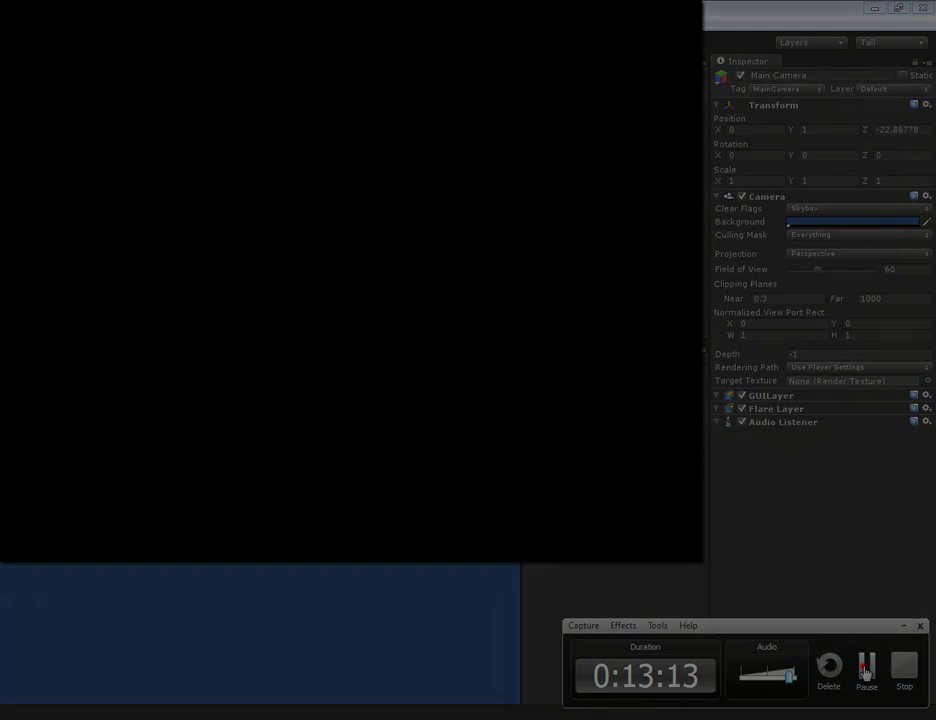